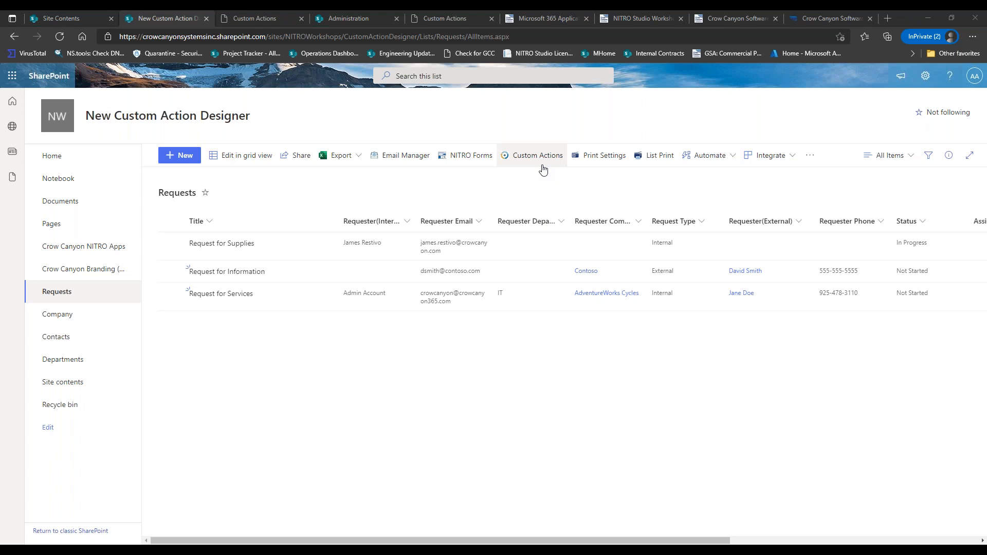
# Open the Custom Actions page from the Requests list command bar.
pyautogui.click(543, 166)
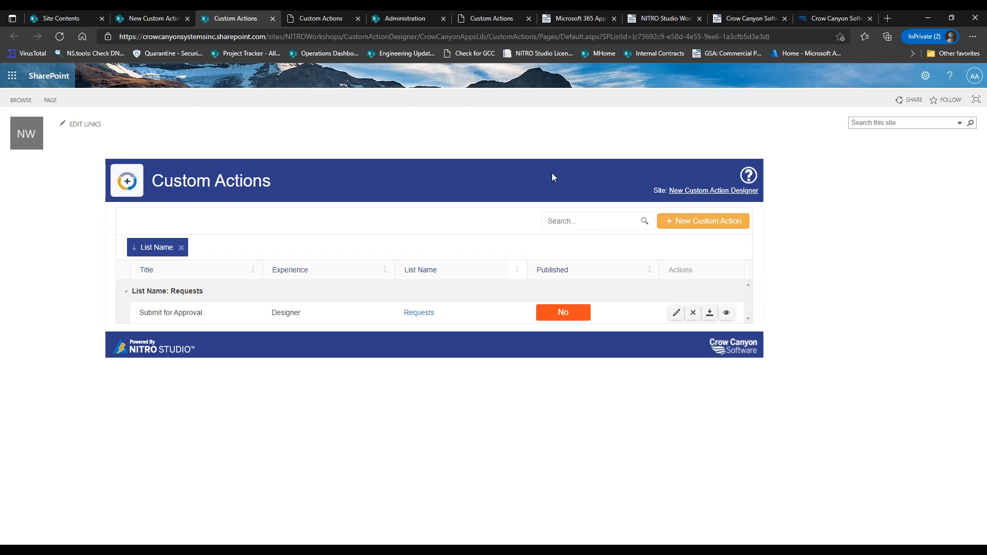
# Create a new custom action on the Requests list using the Designer experience.
pyautogui.click(671, 221)
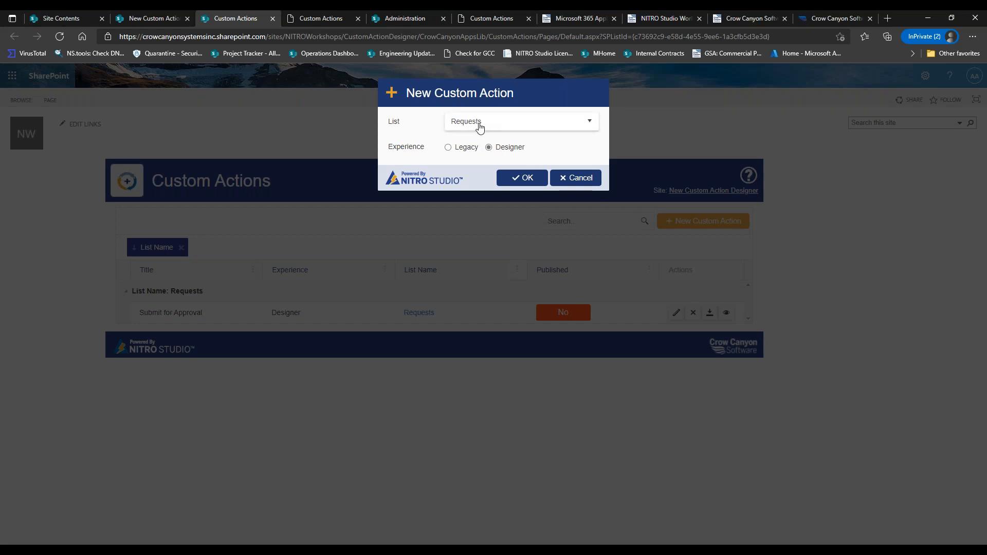
pyautogui.click(524, 179)
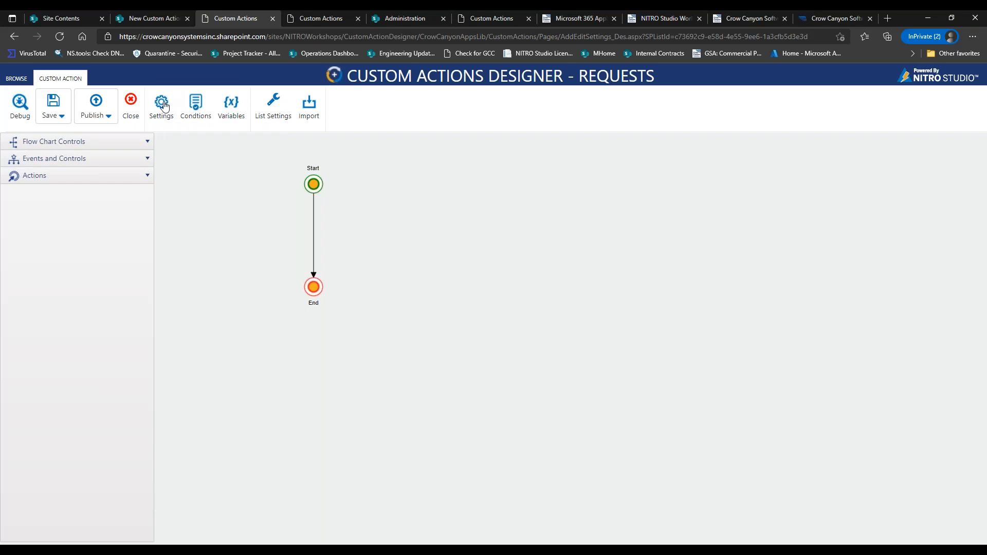
pyautogui.click(163, 103)
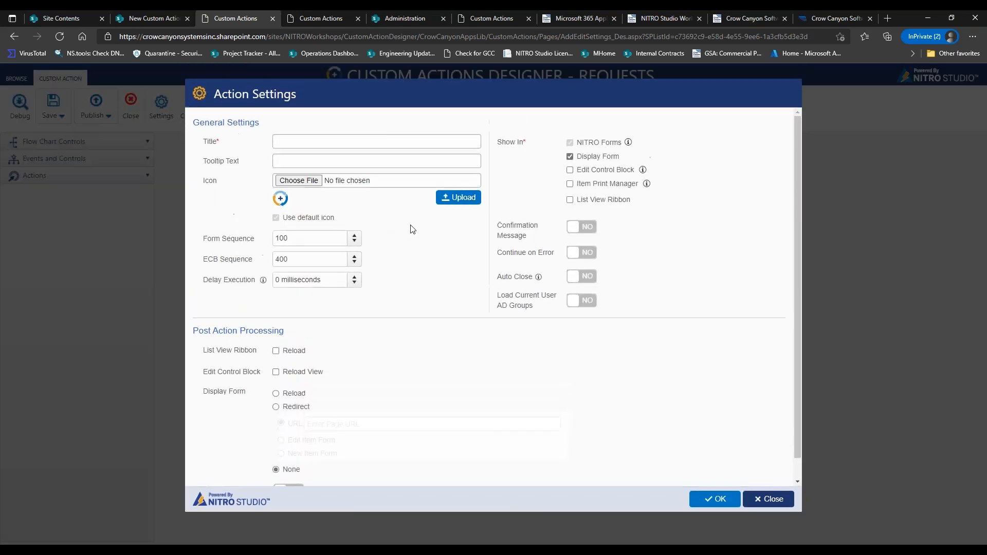
# Title the new action 'Send Email to Requester' and save its Action Settings.
pyautogui.click(403, 143)
pyautogui.write('Send Em')
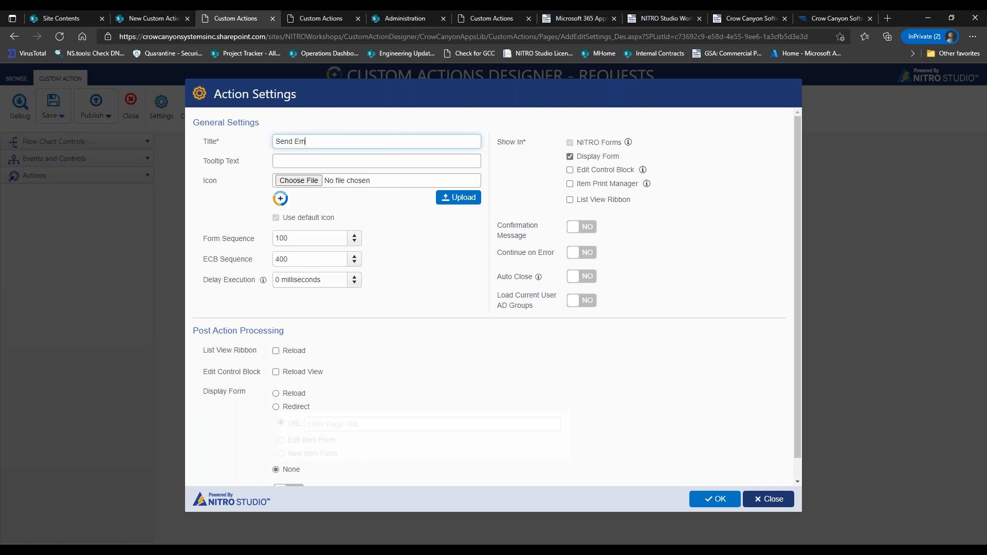
pyautogui.write('ail to Requestsr')
pyautogui.press('BackSpace')
pyautogui.press('BackSpace')
pyautogui.write('er')
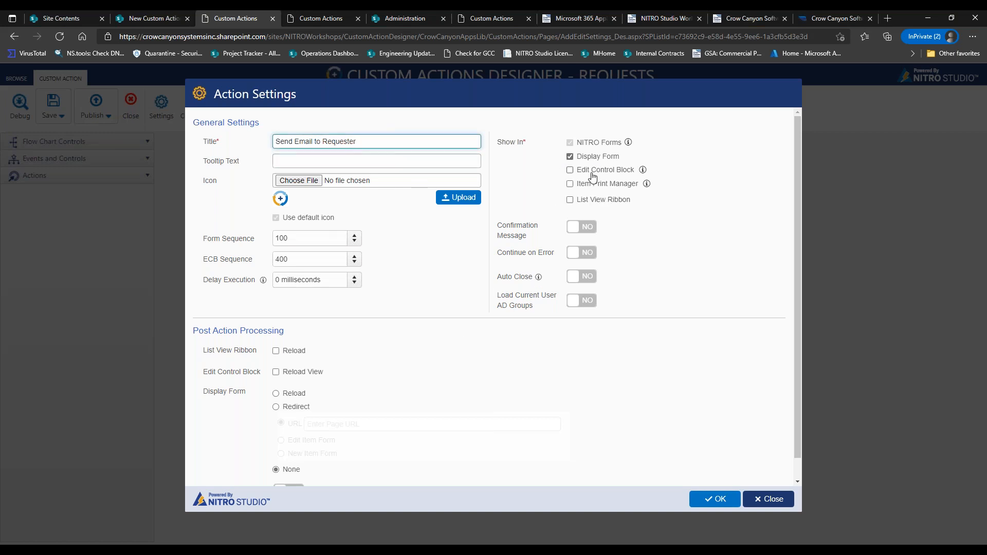
pyautogui.scroll(-1, 794, 224)
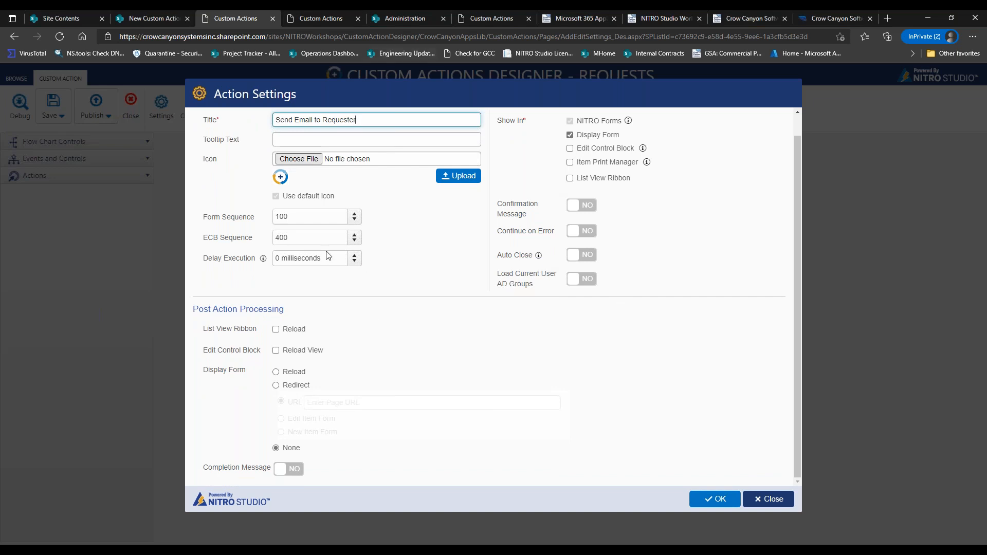
pyautogui.moveTo(794, 220); pyautogui.dragTo(795, 181)
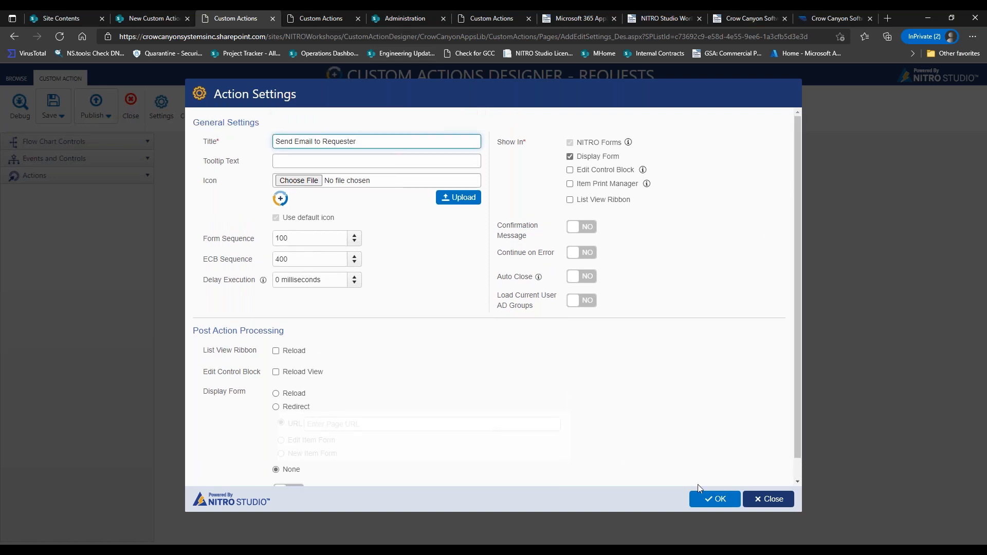
pyautogui.click(716, 501)
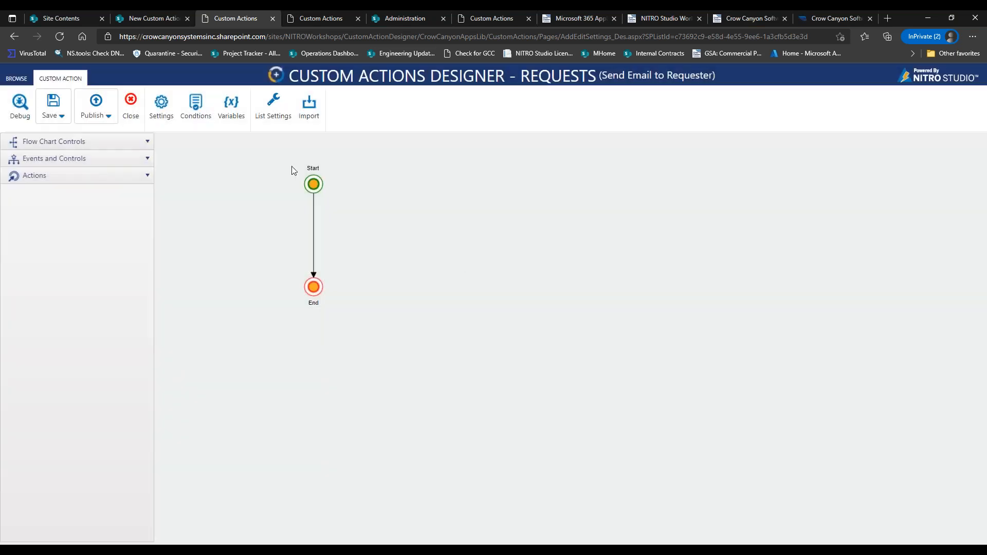
pyautogui.click(190, 120)
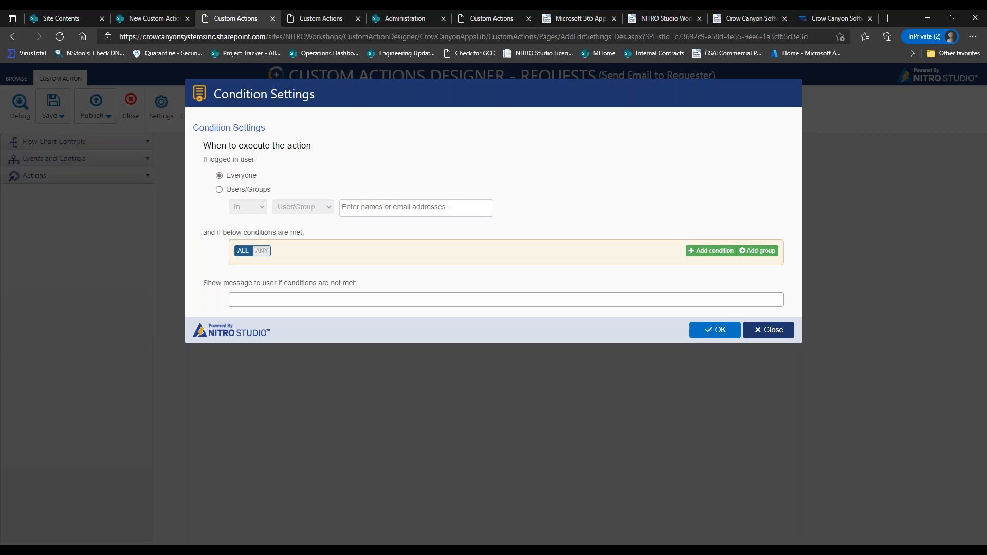
# Add the condition Status equal Not Started and save the condition settings.
pyautogui.click(710, 251)
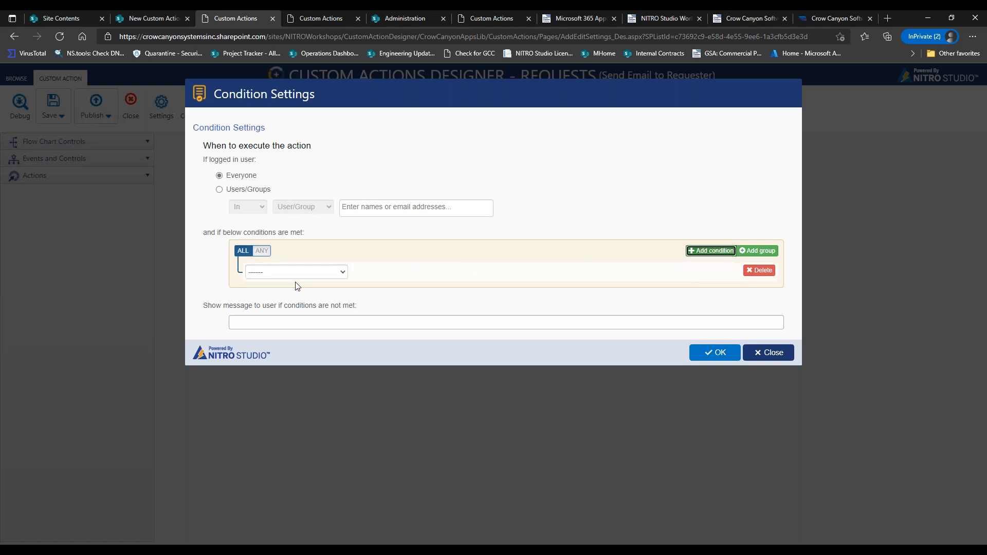
pyautogui.click(310, 273)
pyautogui.scroll(-3, 397, 371)
pyautogui.scroll(-10, 396, 371)
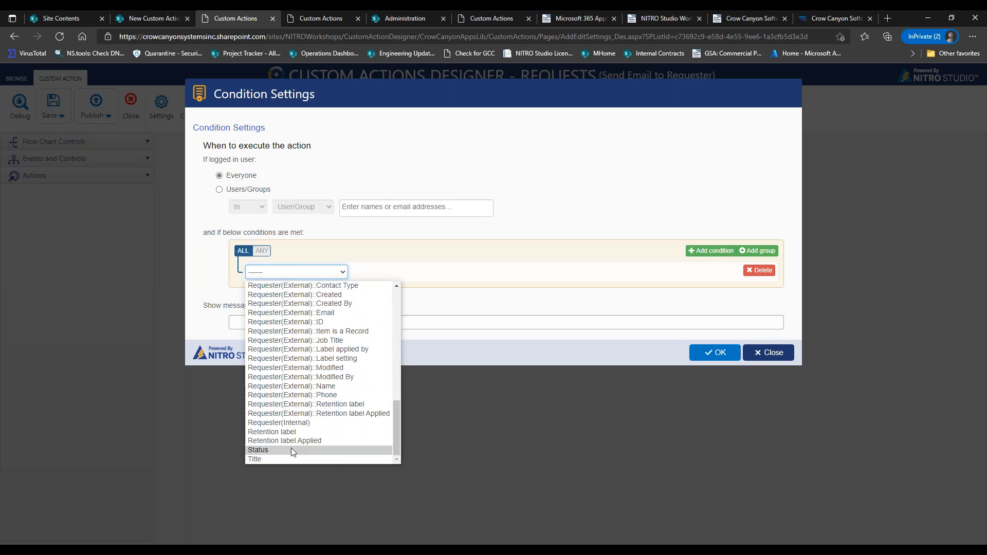
pyautogui.click(293, 449)
pyautogui.click(516, 272)
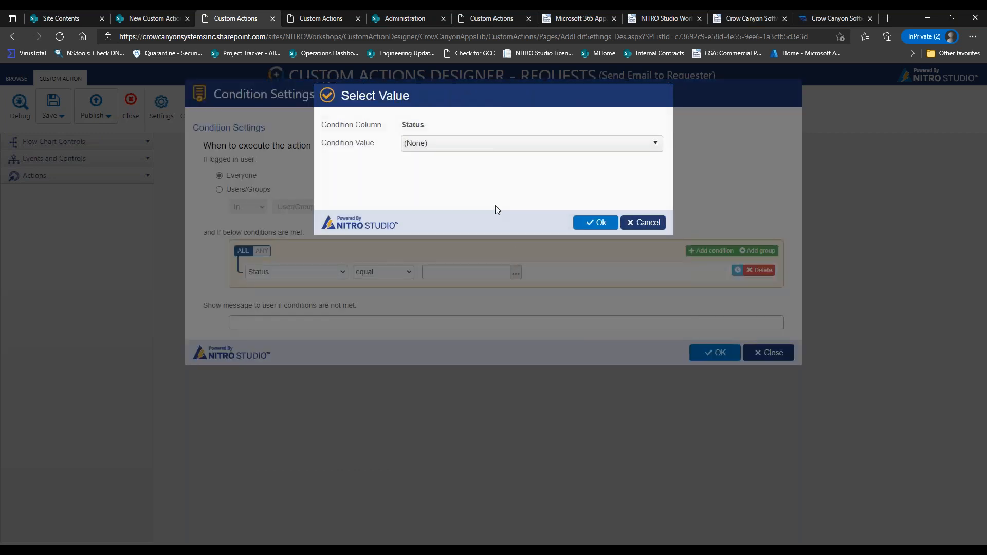
pyautogui.click(477, 146)
pyautogui.click(459, 194)
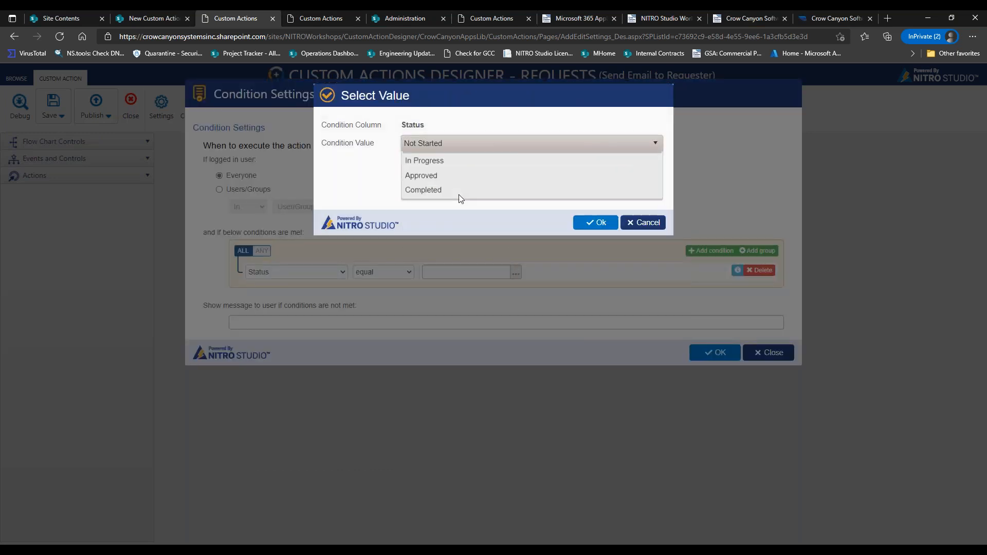
pyautogui.click(596, 222)
pyautogui.click(702, 353)
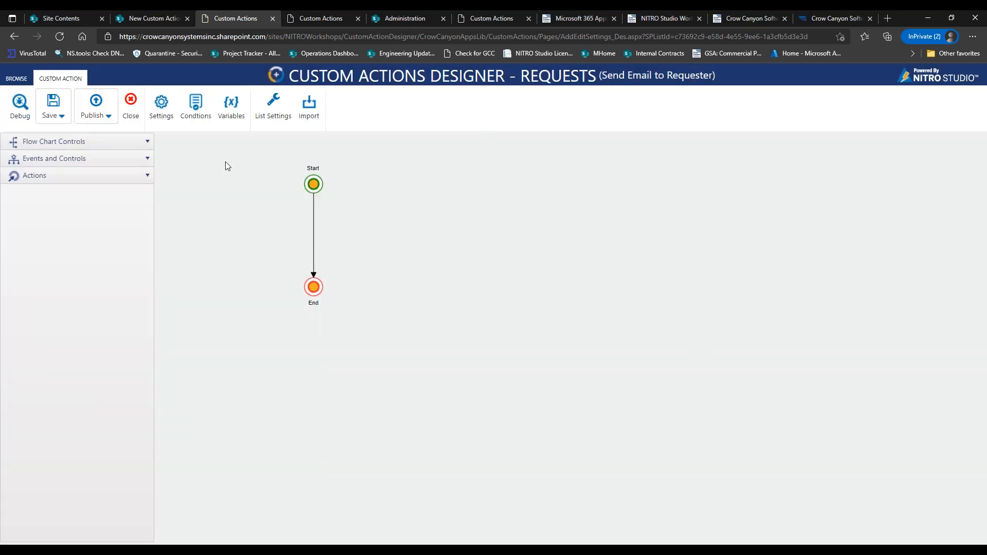
# Expand the Events and Controls section of the left panel, briefly toggling Flow Chart Controls.
pyautogui.click(322, 292)
pyautogui.click(148, 149)
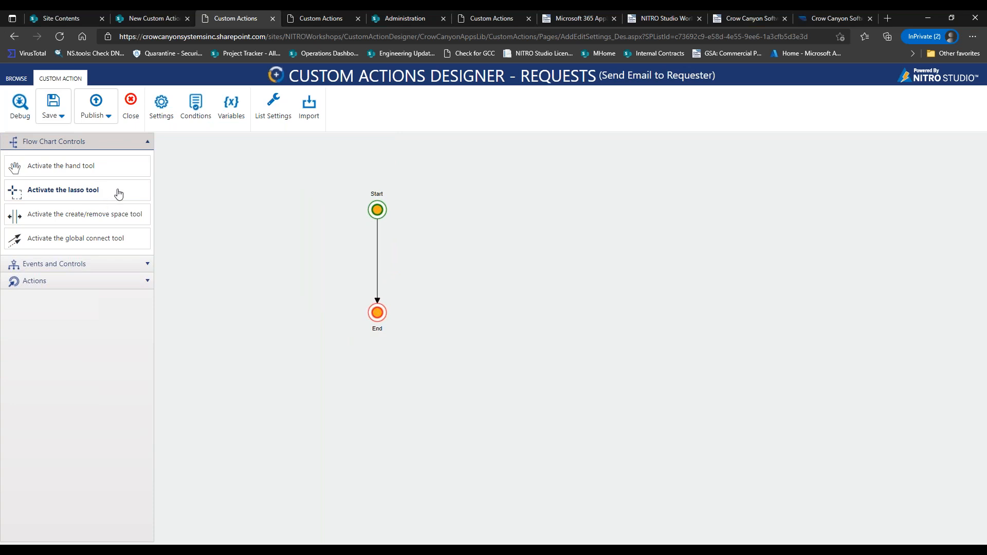
pyautogui.click(117, 143)
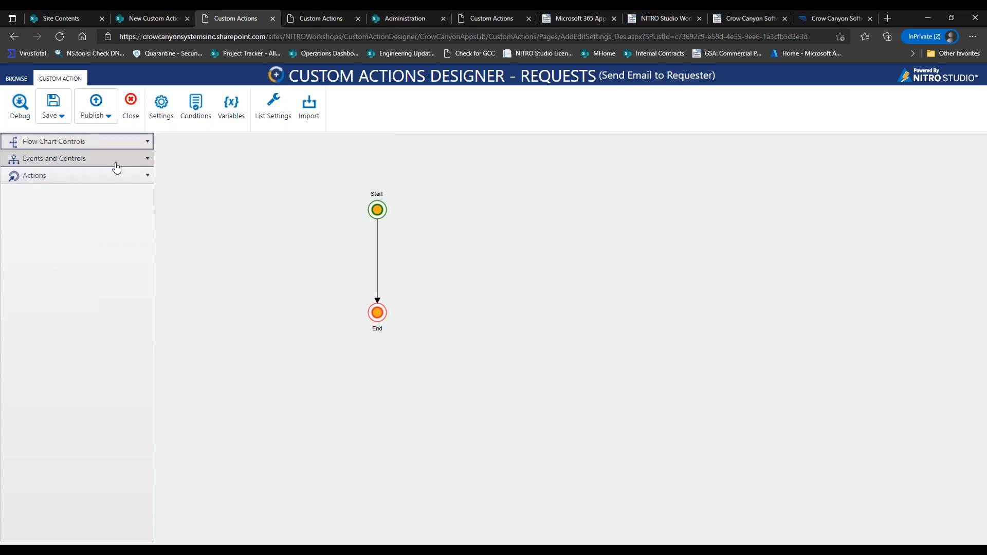
pyautogui.click(117, 164)
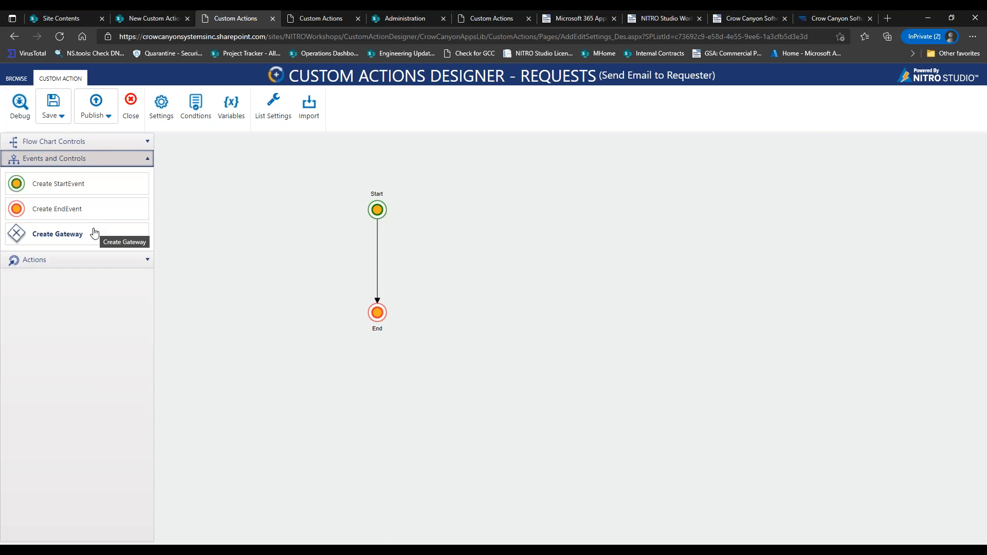
pyautogui.click(92, 259)
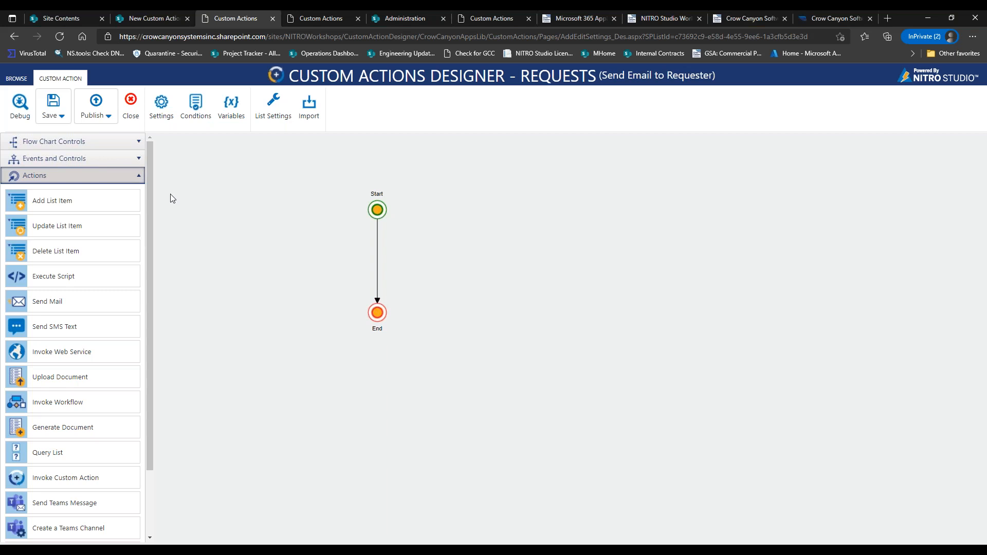
# Drop a Send Mail step onto the connector between Start and End.
pyautogui.moveTo(152, 202)
pyautogui.mouseDown()
pyautogui.moveTo(147, 263)
pyautogui.moveTo(152, 199)
pyautogui.mouseUp()
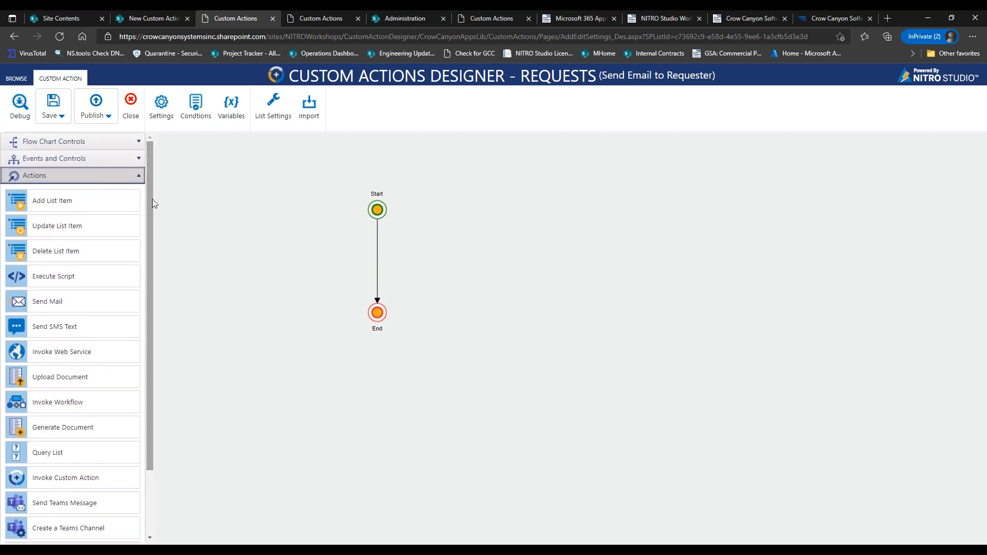
pyautogui.moveTo(152, 199); pyautogui.dragTo(155, 220)
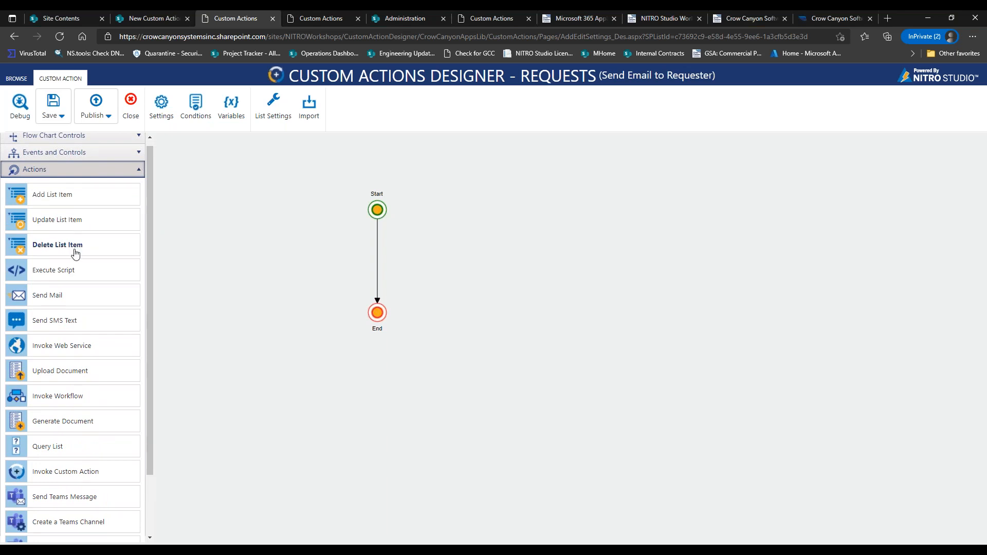
pyautogui.moveTo(52, 301); pyautogui.dragTo(373, 255)
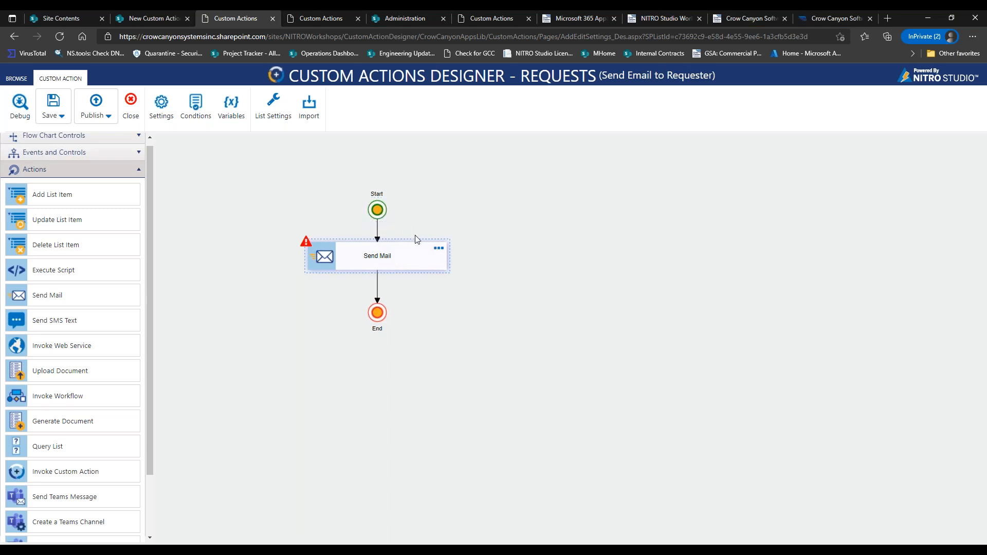
pyautogui.click(437, 250)
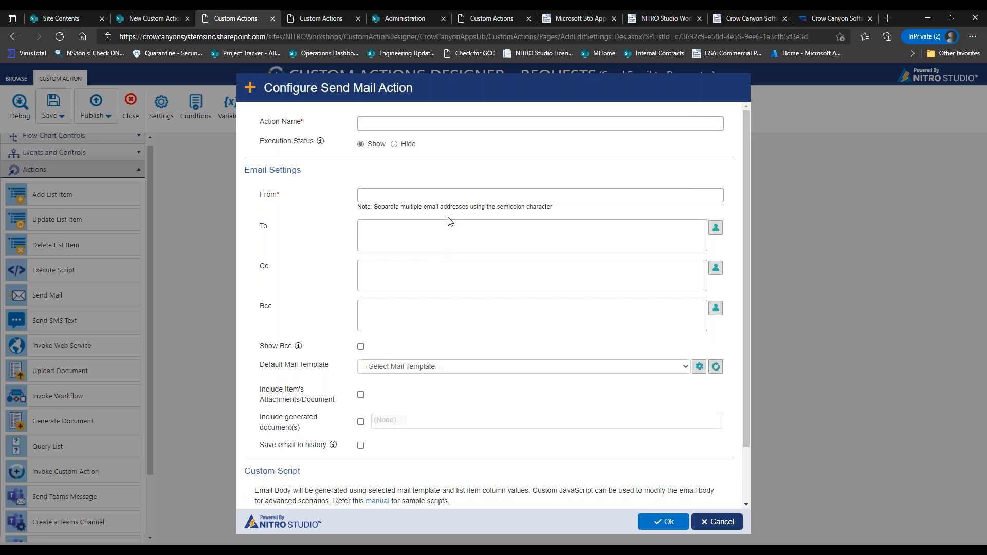
# Name the Send Mail step 'Send Email to Requester' and enter the no-reply sender address.
pyautogui.click(481, 120)
pyautogui.write('Send Email to Requester')
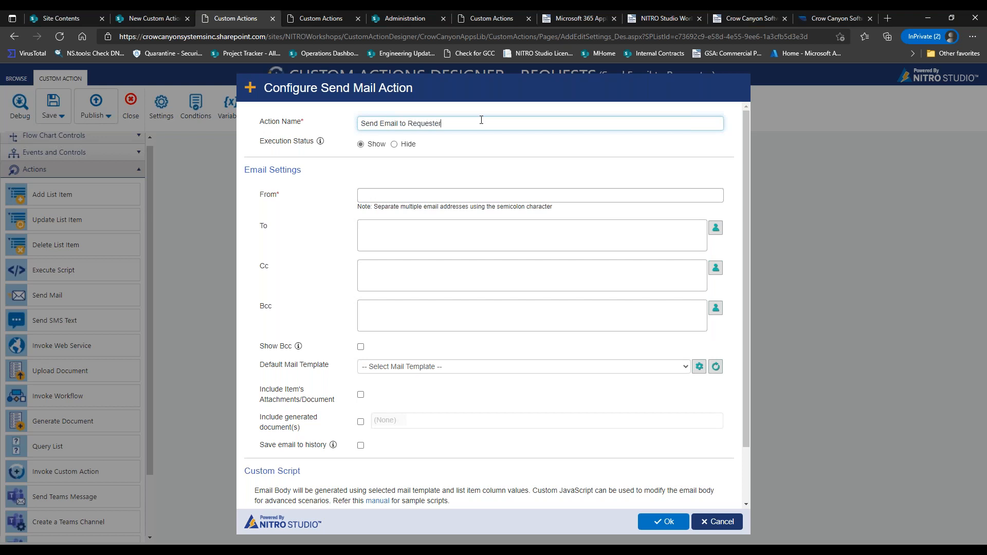
pyautogui.click(511, 198)
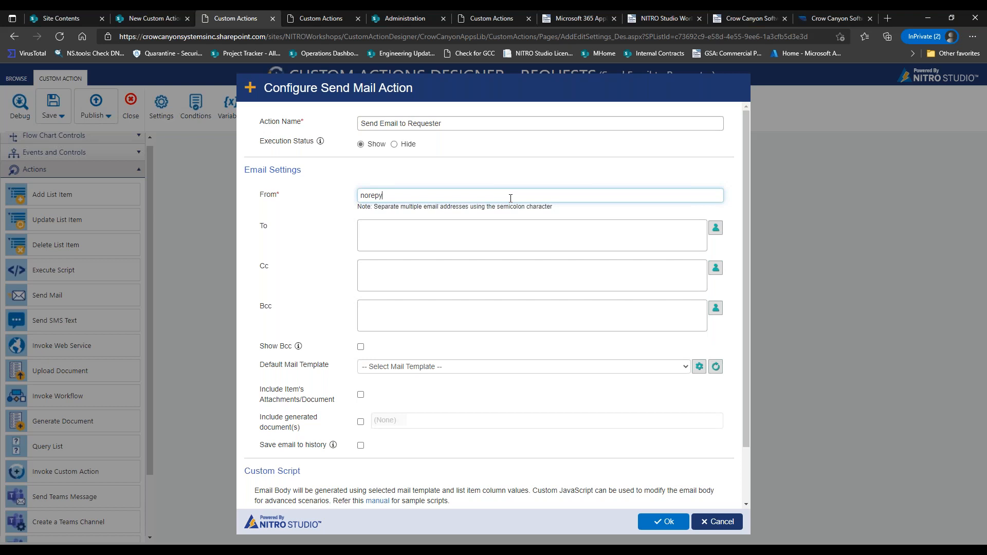
# Send the email to the Requester(Internal) column, save the step, and move nodes higher.
pyautogui.click(715, 228)
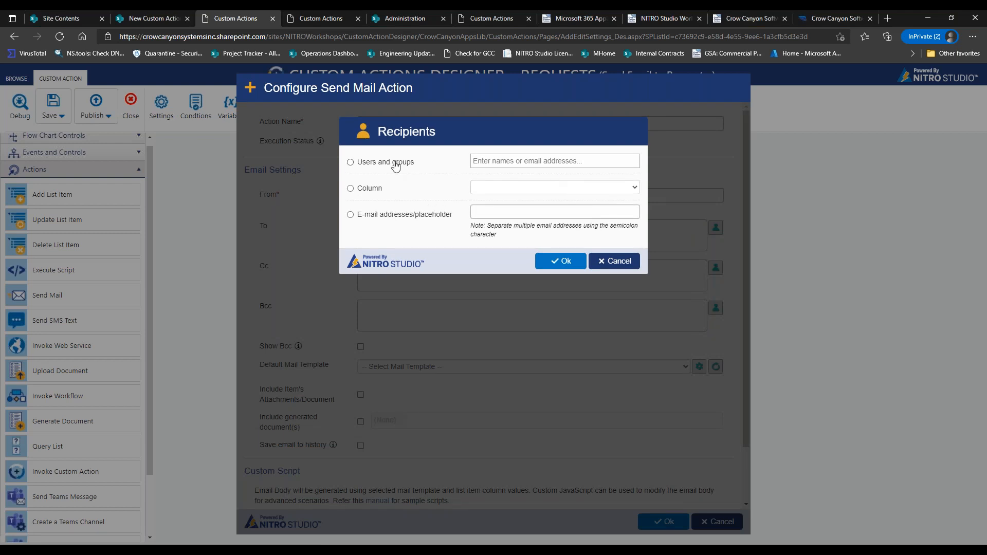
pyautogui.click(381, 189)
pyautogui.click(479, 187)
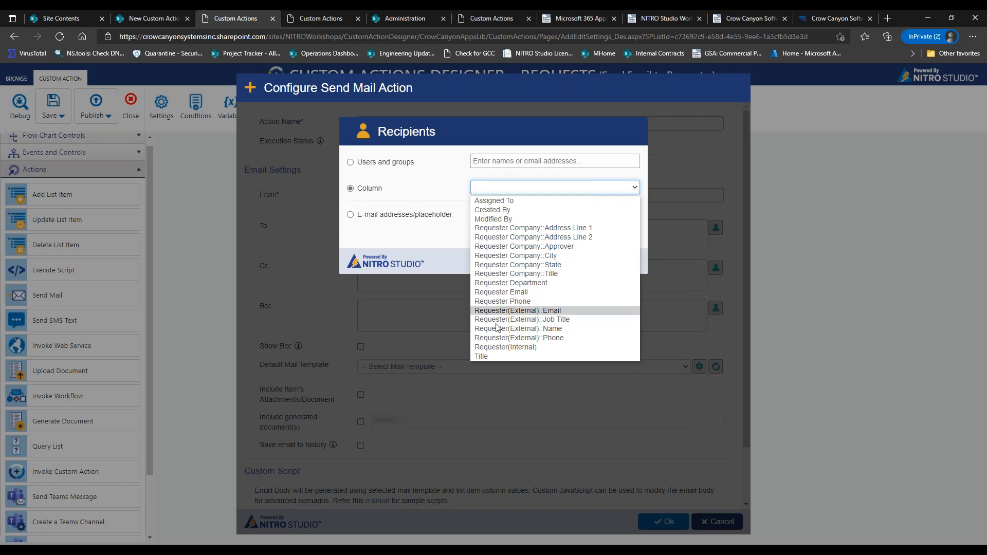
pyautogui.click(507, 347)
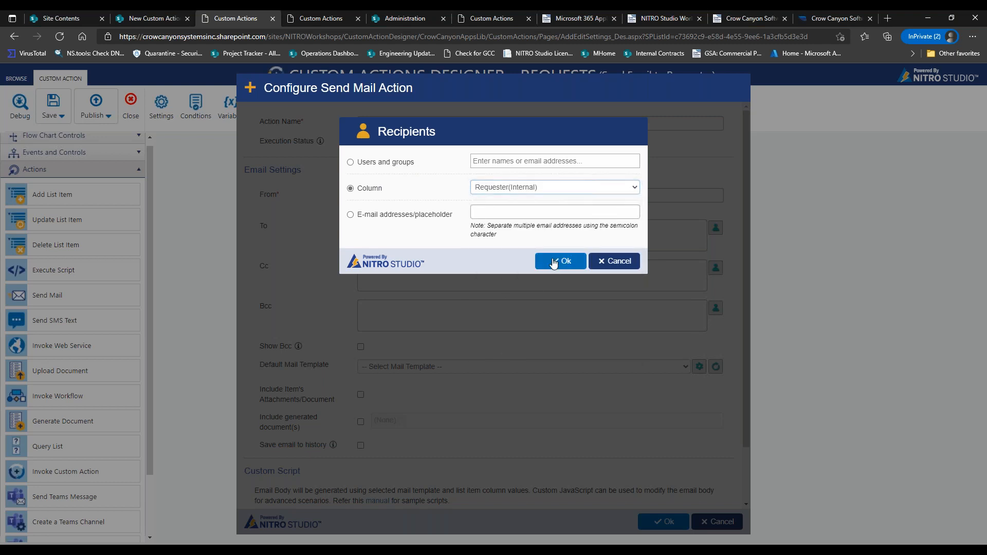
pyautogui.click(553, 261)
pyautogui.scroll(-3, 557, 339)
pyautogui.click(537, 305)
pyautogui.click(553, 341)
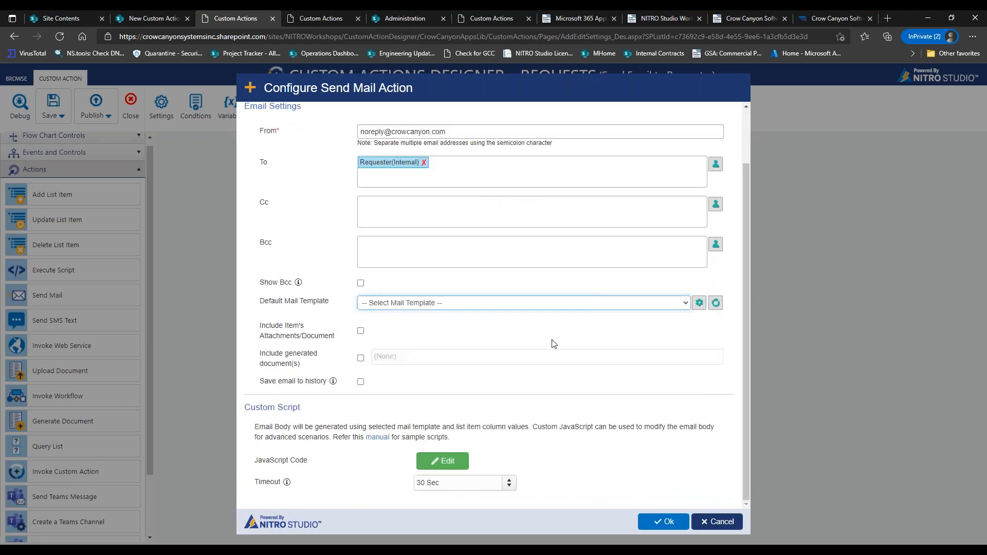
pyautogui.click(654, 525)
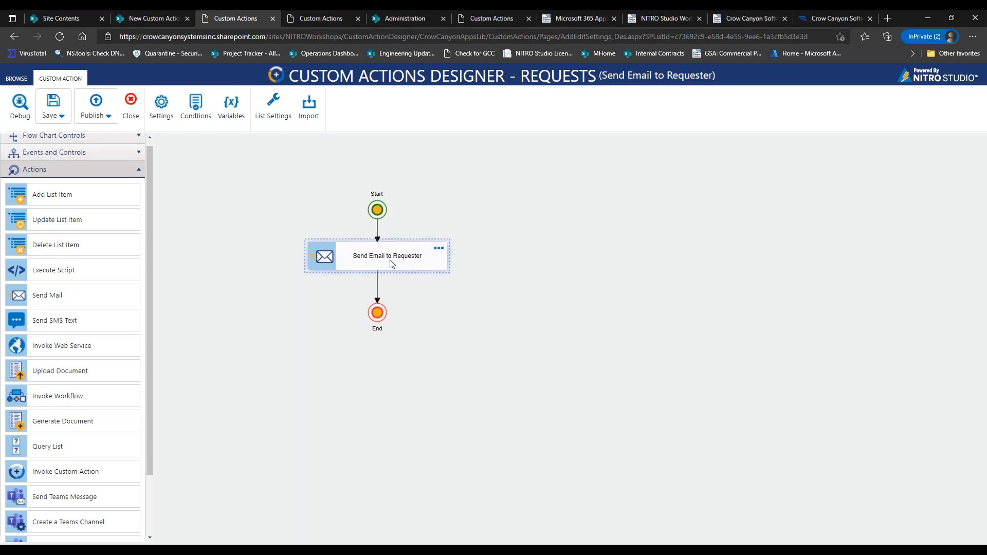
pyautogui.moveTo(377, 210); pyautogui.dragTo(377, 174)
pyautogui.moveTo(381, 254); pyautogui.dragTo(387, 234)
# Tidy the flow layout and insert an Add List Item step between Send Email to Requester and End.
pyautogui.moveTo(377, 174); pyautogui.dragTo(377, 149)
pyautogui.moveTo(385, 227); pyautogui.dragTo(385, 213)
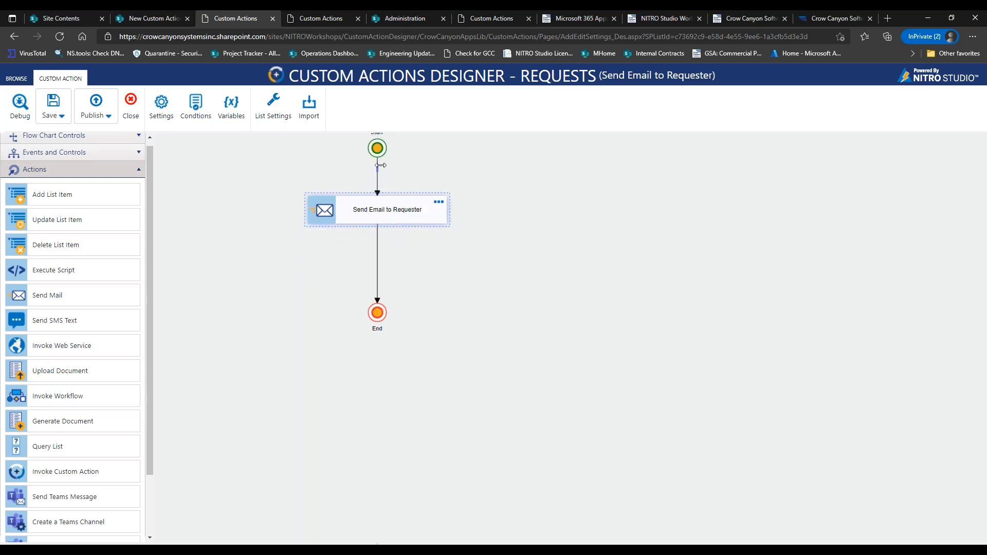
pyautogui.moveTo(378, 152); pyautogui.dragTo(406, 182)
pyautogui.moveTo(329, 181); pyautogui.dragTo(344, 167)
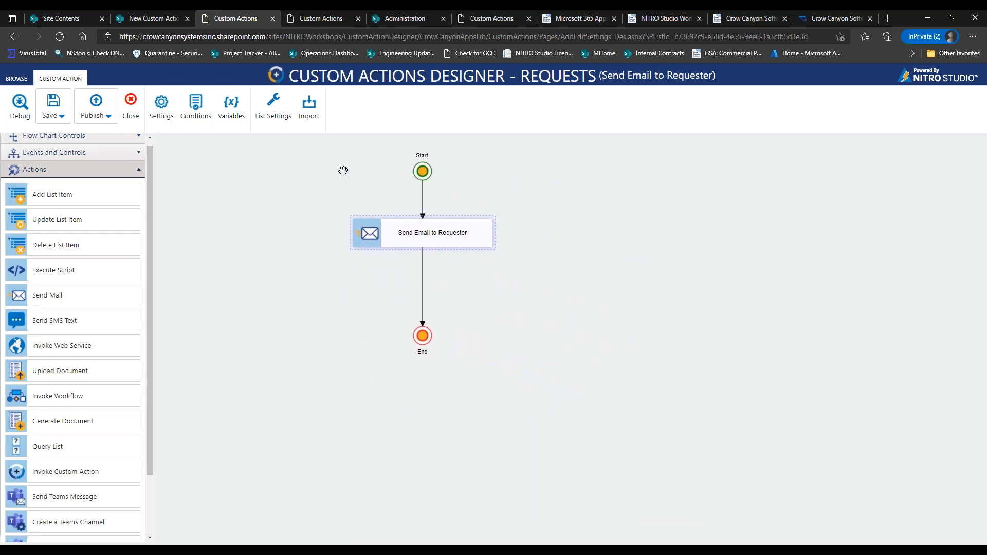
pyautogui.moveTo(424, 233); pyautogui.dragTo(424, 219)
pyautogui.moveTo(75, 201); pyautogui.dragTo(426, 273)
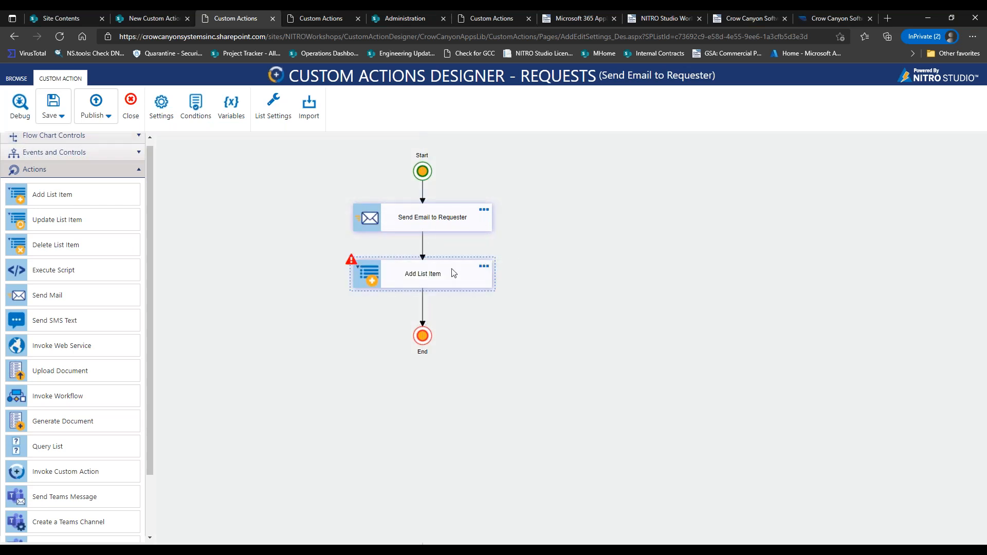
# Name the step Add Approval Task, target the Approver Tasks list, and select Description and Due Date.
pyautogui.click(484, 268)
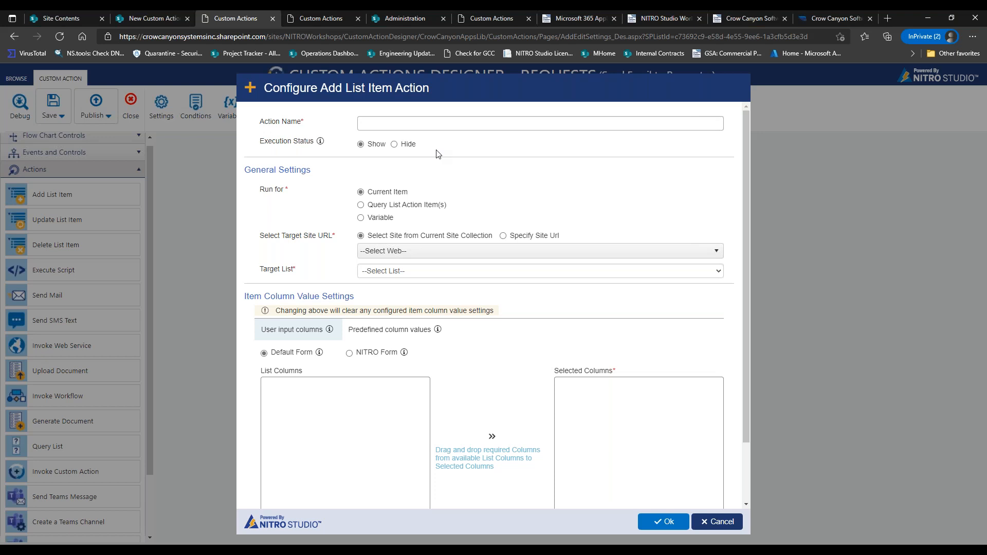
pyautogui.click(436, 124)
pyautogui.write('Add Approval Task')
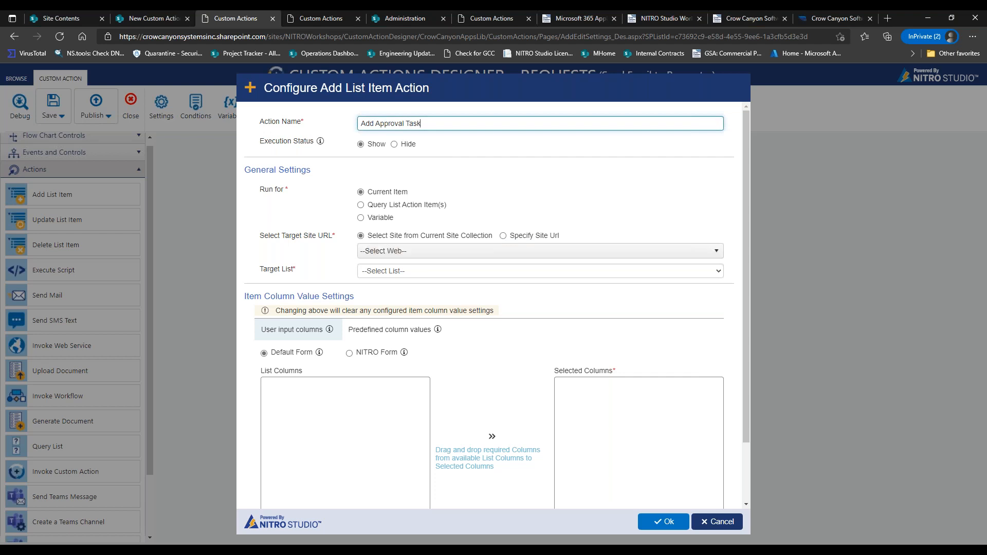
pyautogui.click(447, 251)
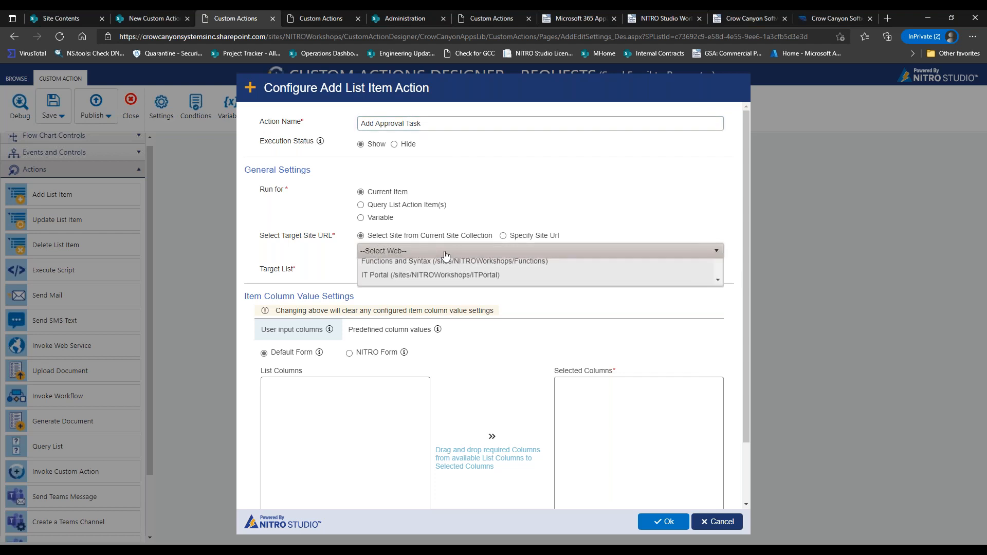
pyautogui.click(454, 302)
pyautogui.click(446, 271)
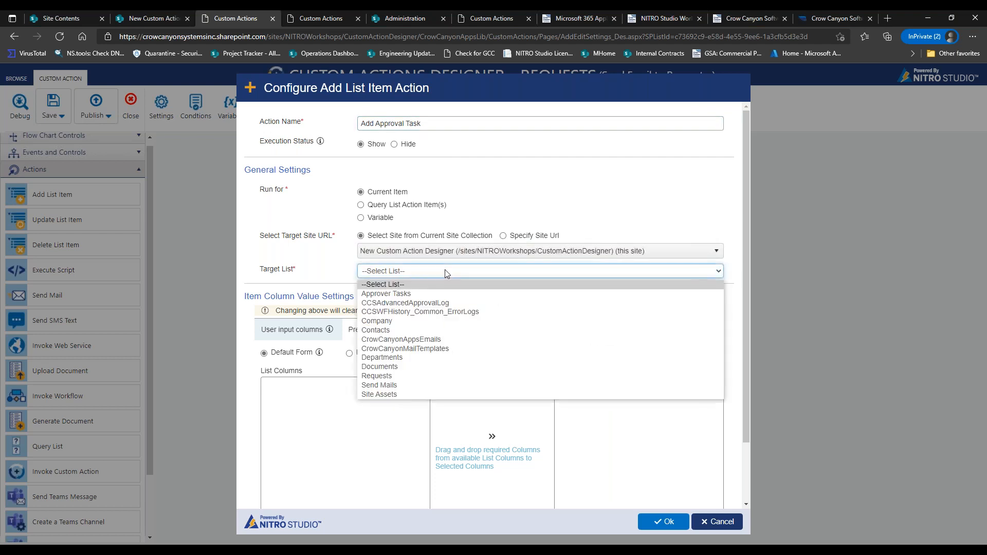
pyautogui.click(434, 294)
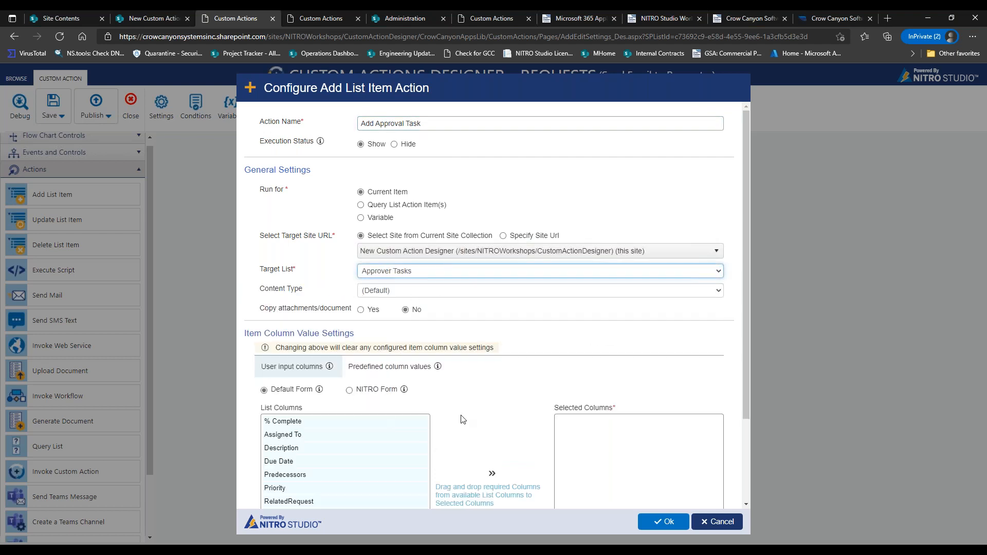
pyautogui.moveTo(281, 448); pyautogui.dragTo(584, 485)
pyautogui.moveTo(354, 447); pyautogui.dragTo(576, 437)
# Confirm the task settings, insert an Update List Item step above End, and save the action.
pyautogui.click(665, 522)
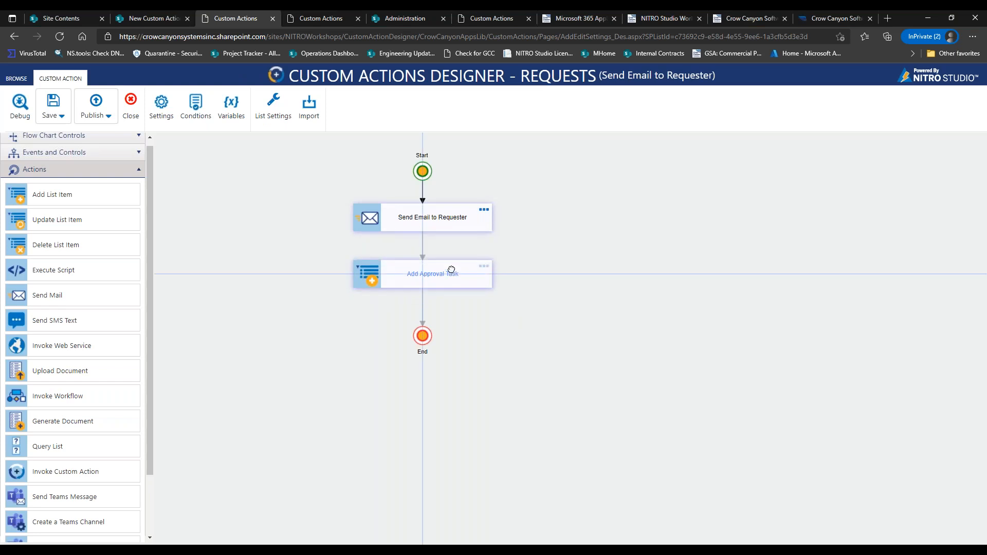
pyautogui.moveTo(418, 343); pyautogui.dragTo(417, 395)
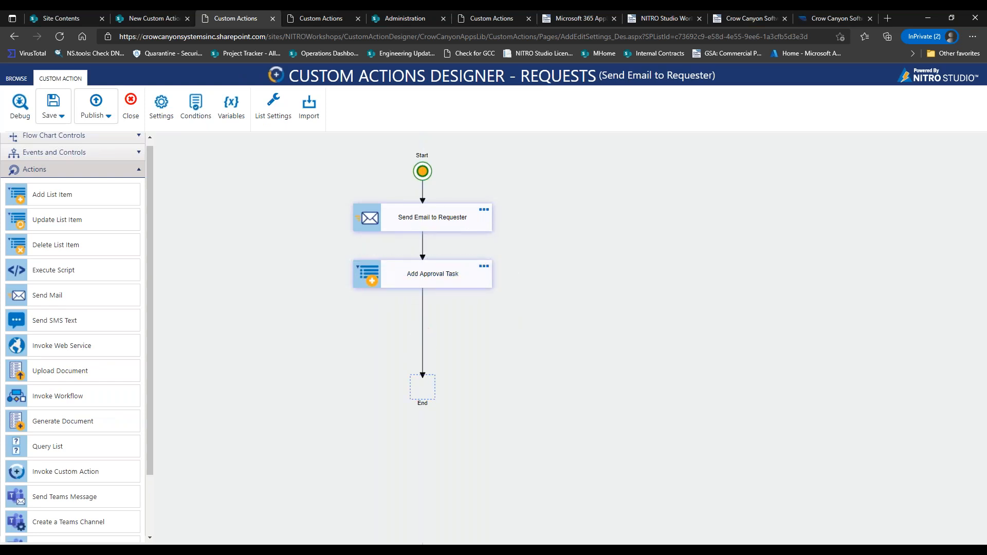
pyautogui.moveTo(53, 219); pyautogui.dragTo(423, 325)
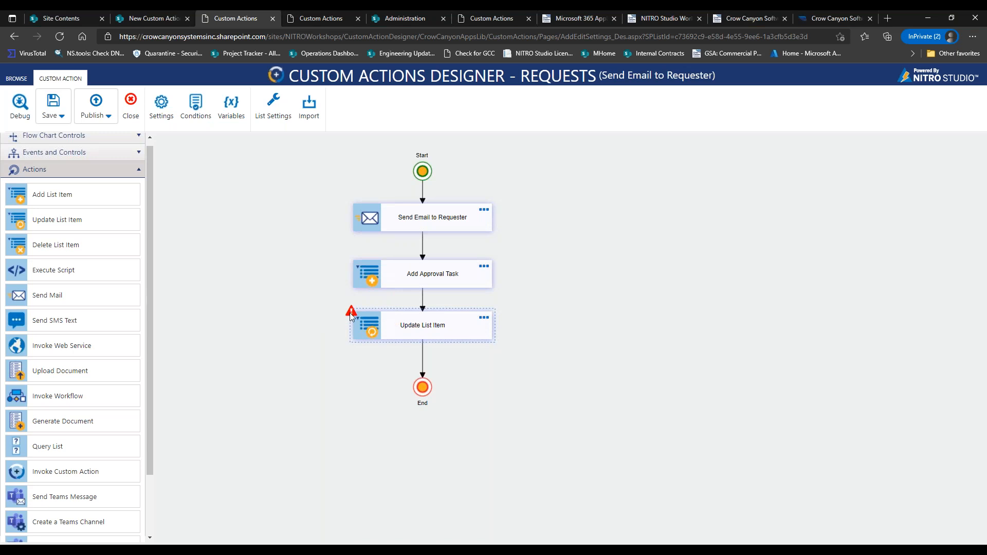
pyautogui.moveTo(349, 314)
pyautogui.click(54, 116)
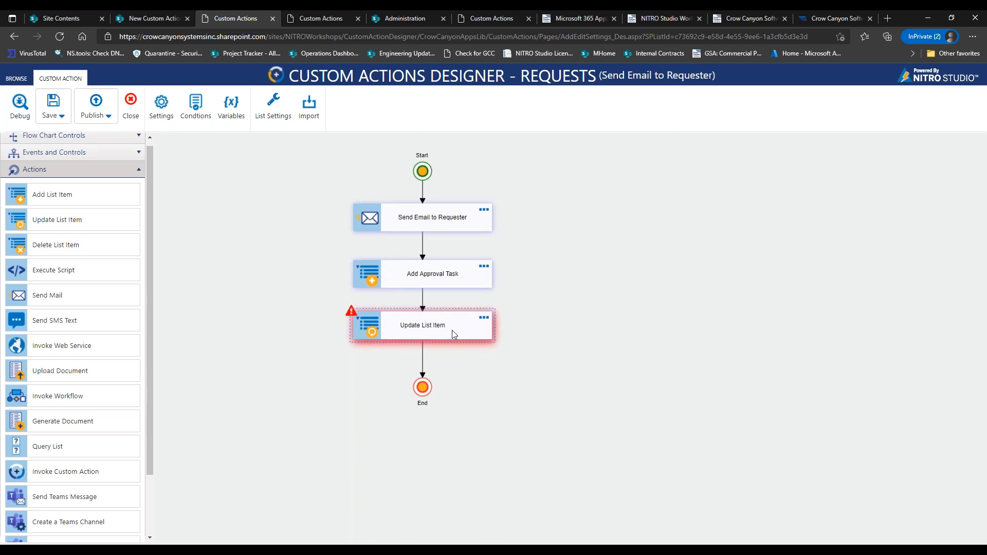
# Rename the Update List Item step to Update Status and map its Status column to In Progress.
pyautogui.doubleClick(480, 318)
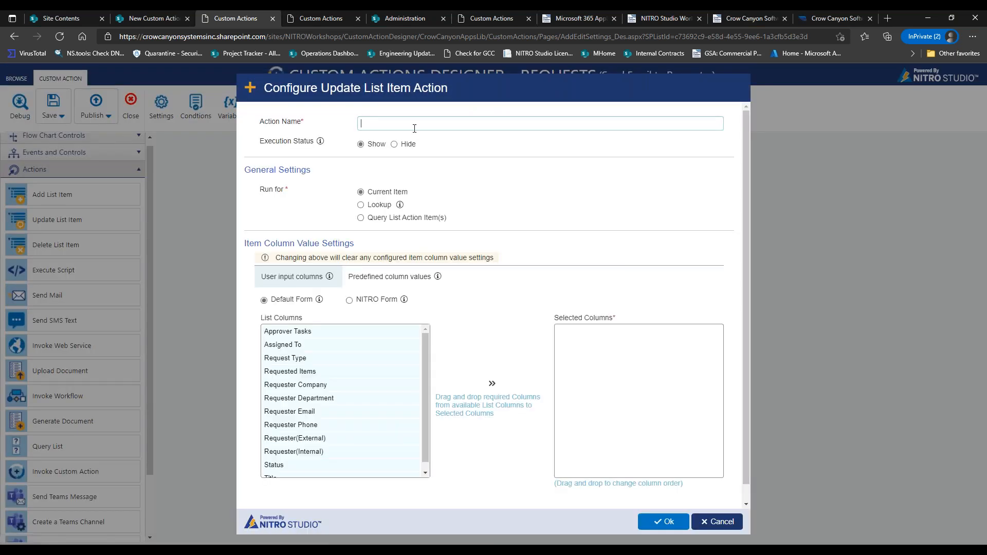
pyautogui.write('Update Status')
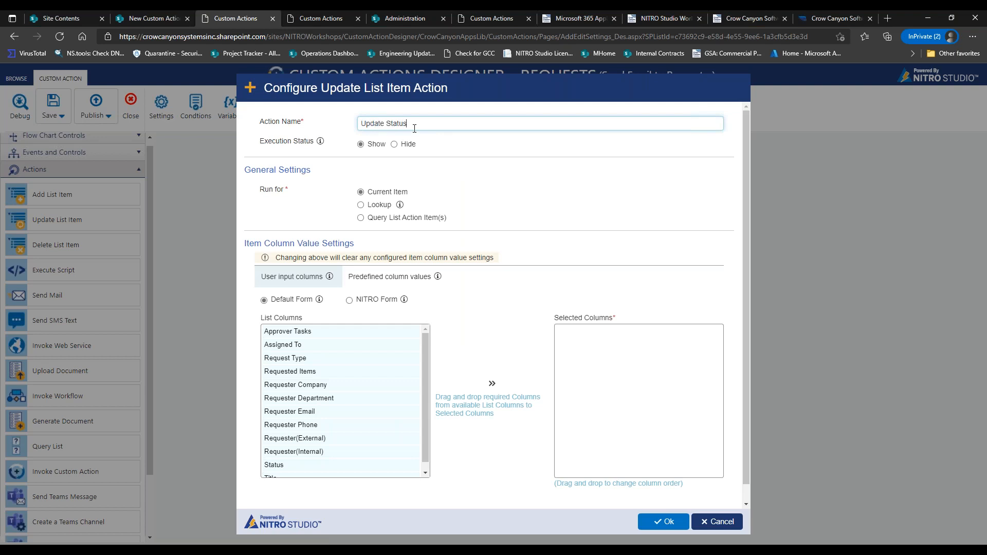
pyautogui.click(392, 278)
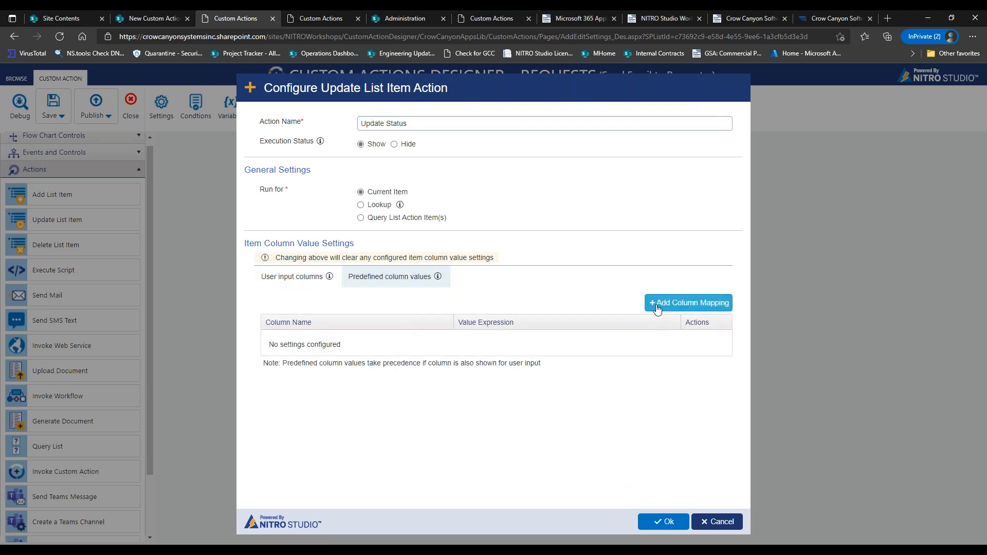
pyautogui.click(657, 304)
pyautogui.click(535, 162)
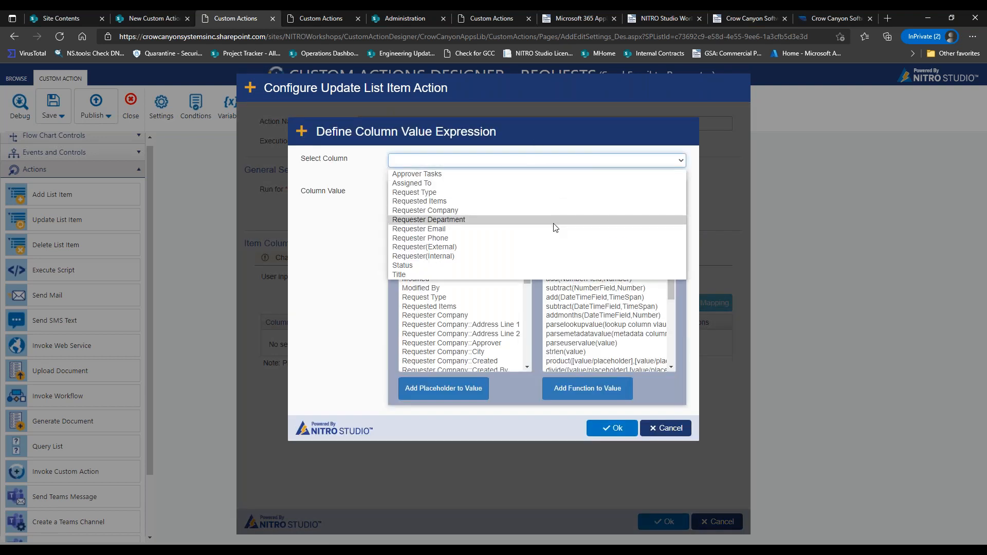
pyautogui.click(505, 265)
pyautogui.write('In Progress')
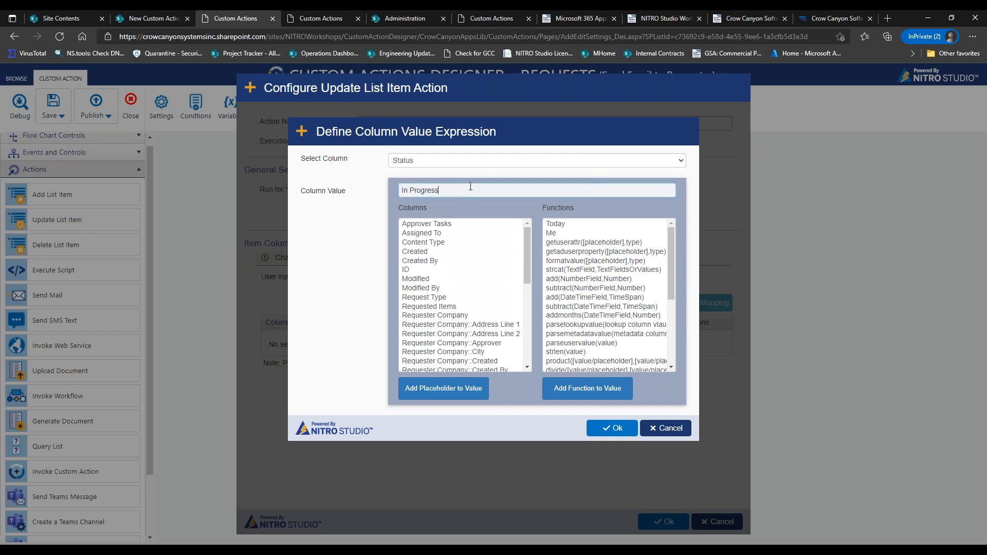
pyautogui.click(607, 431)
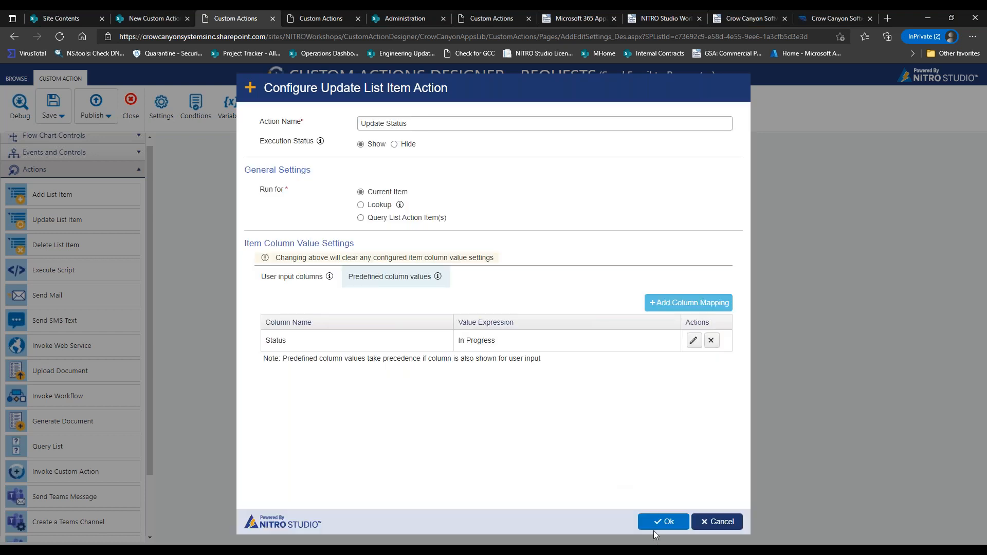
pyautogui.click(663, 522)
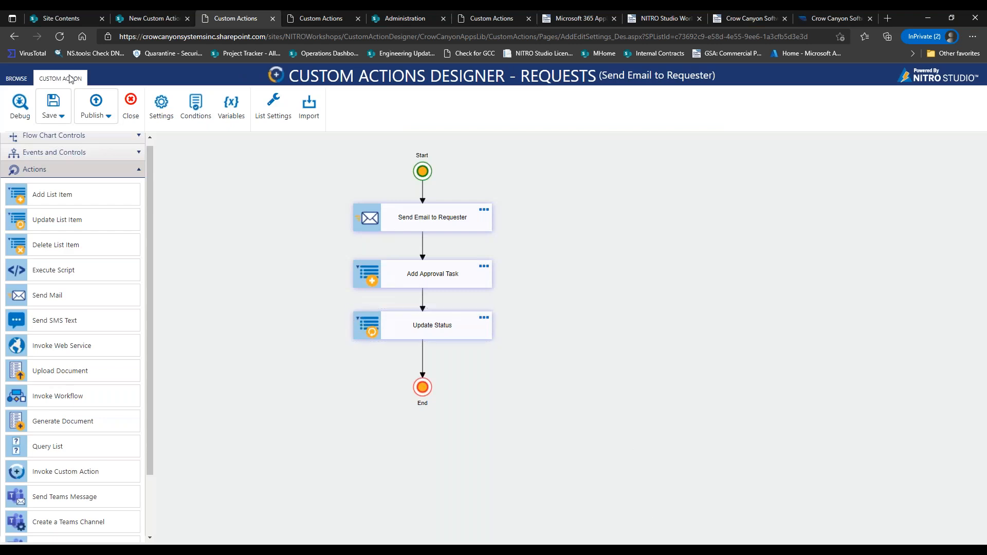
# Save the Send Email to Requester custom action from the ribbon.
pyautogui.click(53, 106)
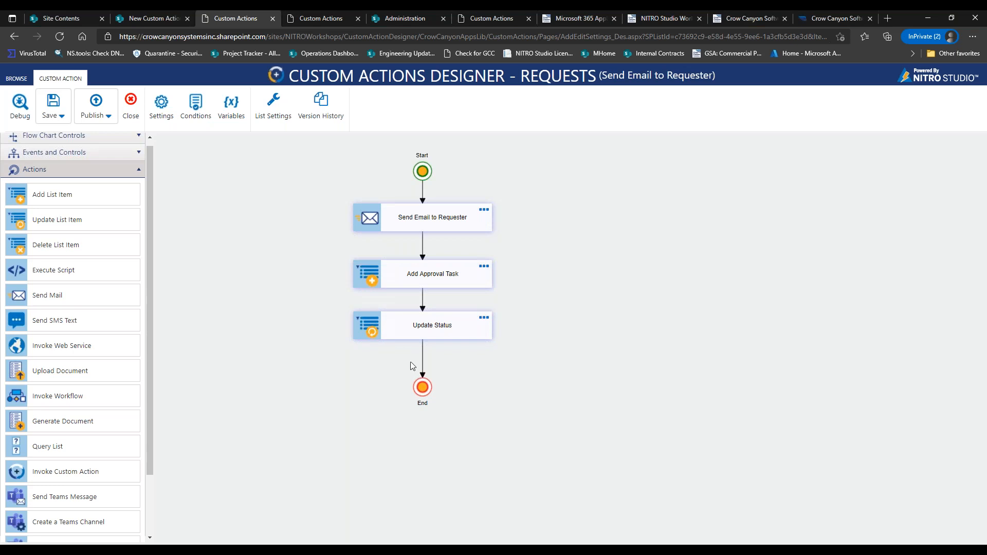
pyautogui.click(423, 356)
pyautogui.press('Delete')
pyautogui.click(53, 102)
pyautogui.click(435, 327)
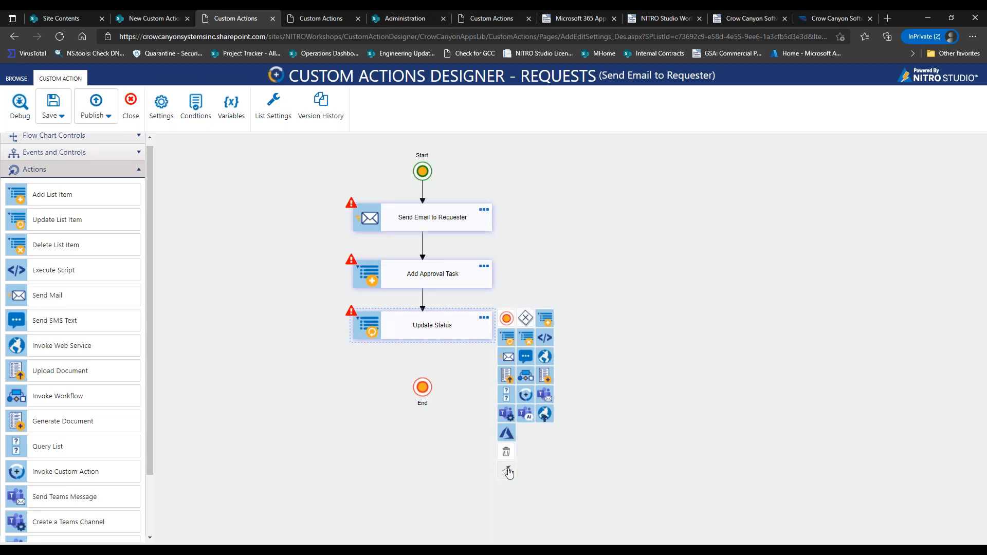
pyautogui.moveTo(508, 471); pyautogui.dragTo(422, 381)
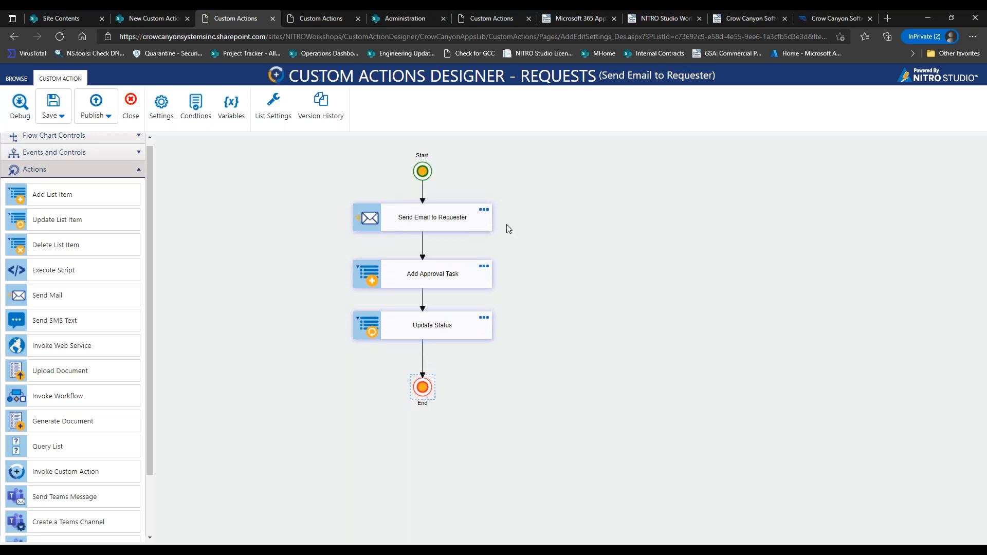
pyautogui.moveTo(428, 178); pyautogui.dragTo(428, 158)
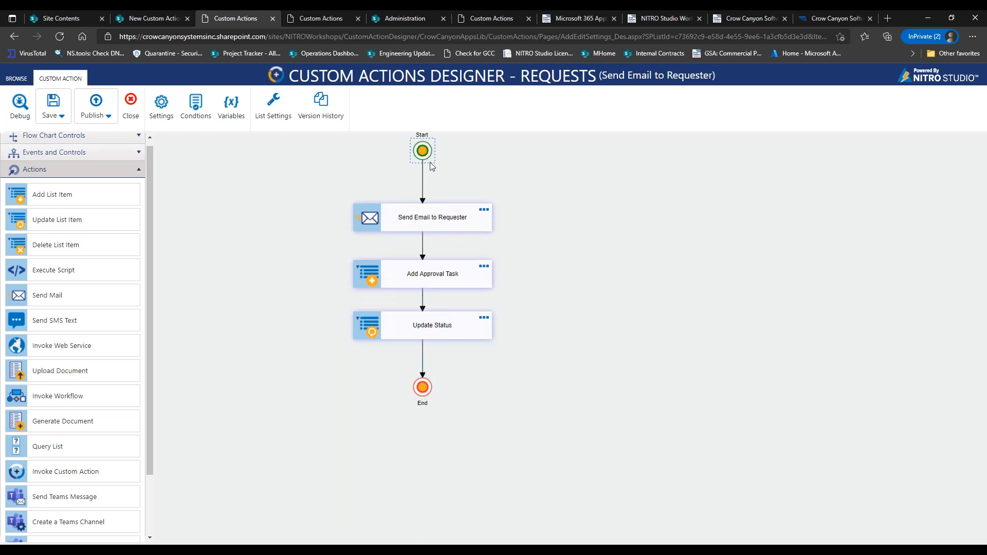
pyautogui.moveTo(426, 157); pyautogui.dragTo(426, 162)
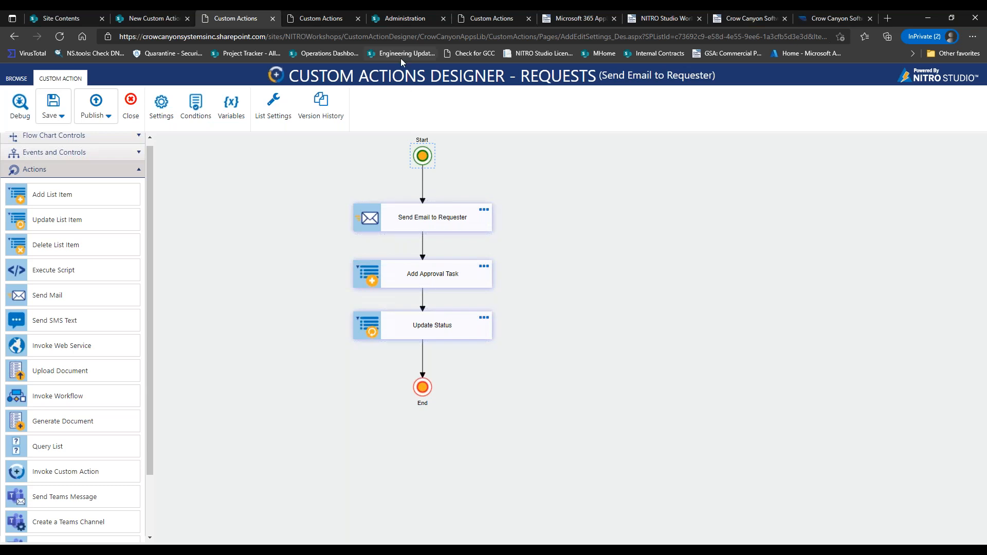
pyautogui.click(172, 20)
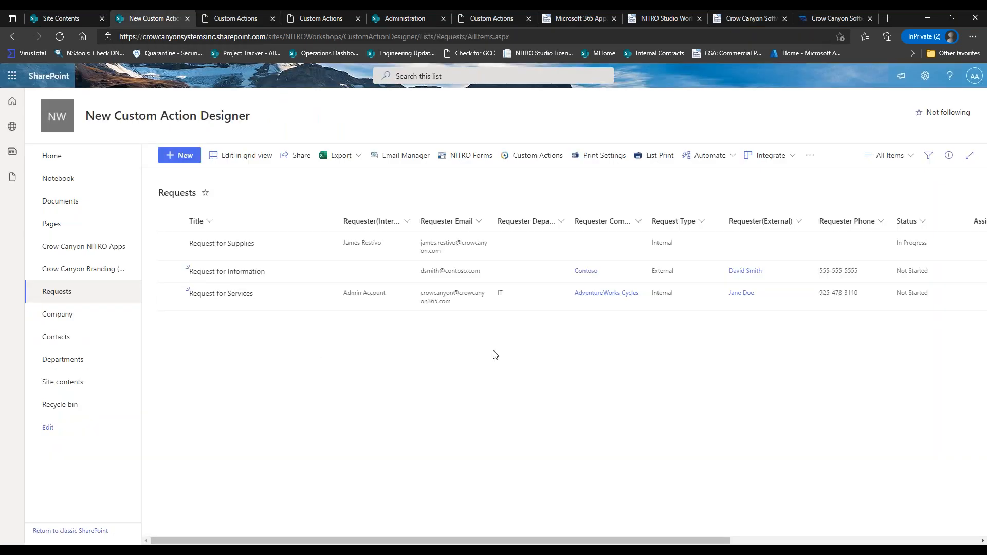
# Start a new request and switch its request type between External and Internal, ending on Internal.
pyautogui.click(191, 161)
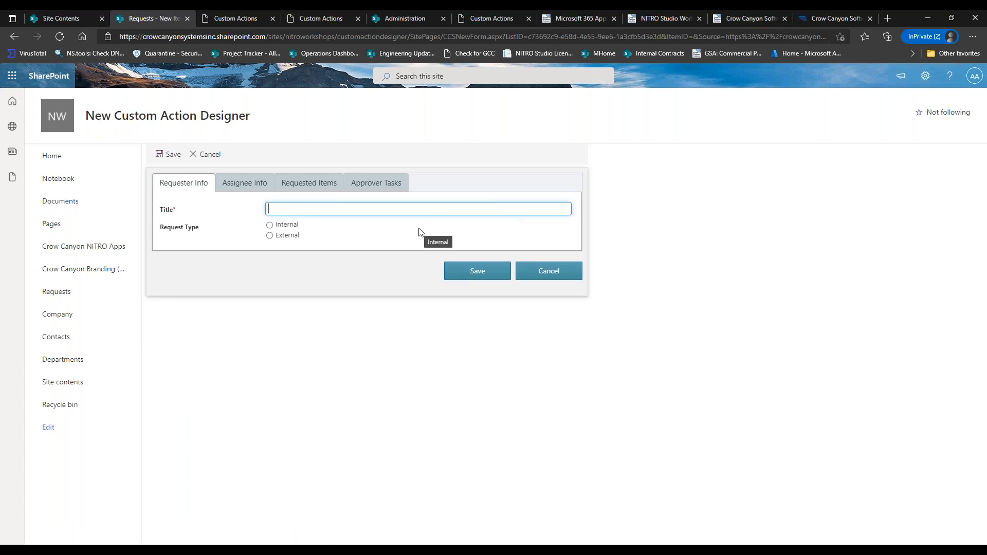
pyautogui.click(281, 226)
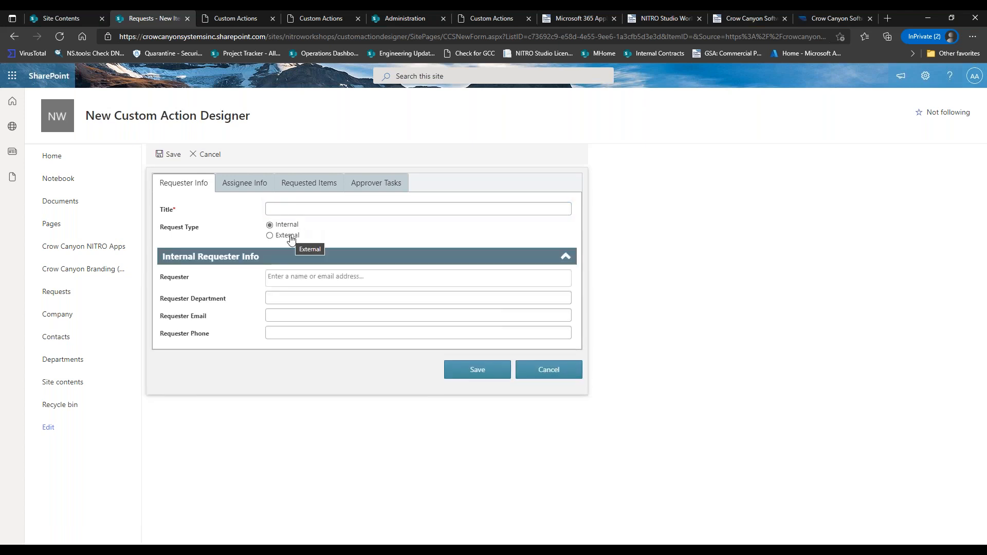
pyautogui.click(291, 240)
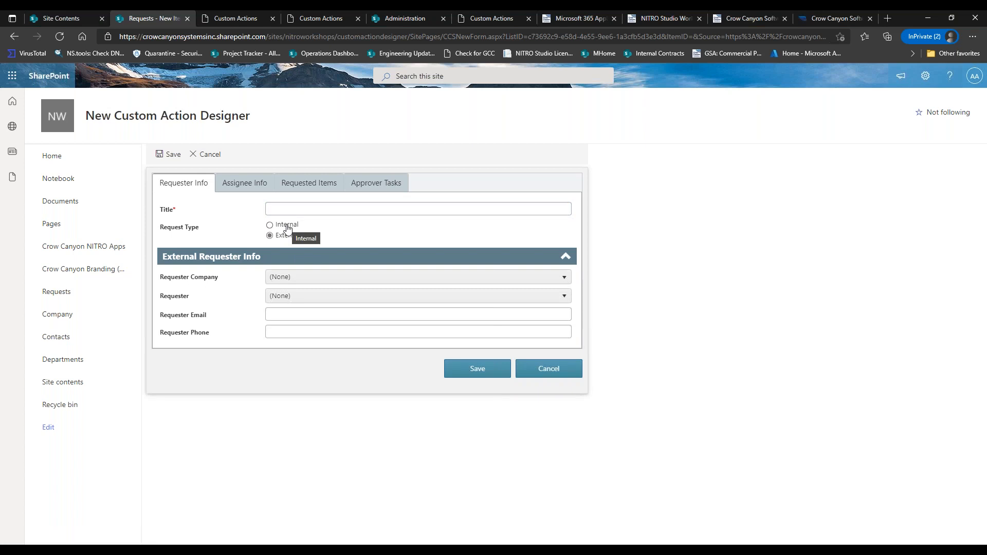
pyautogui.click(288, 229)
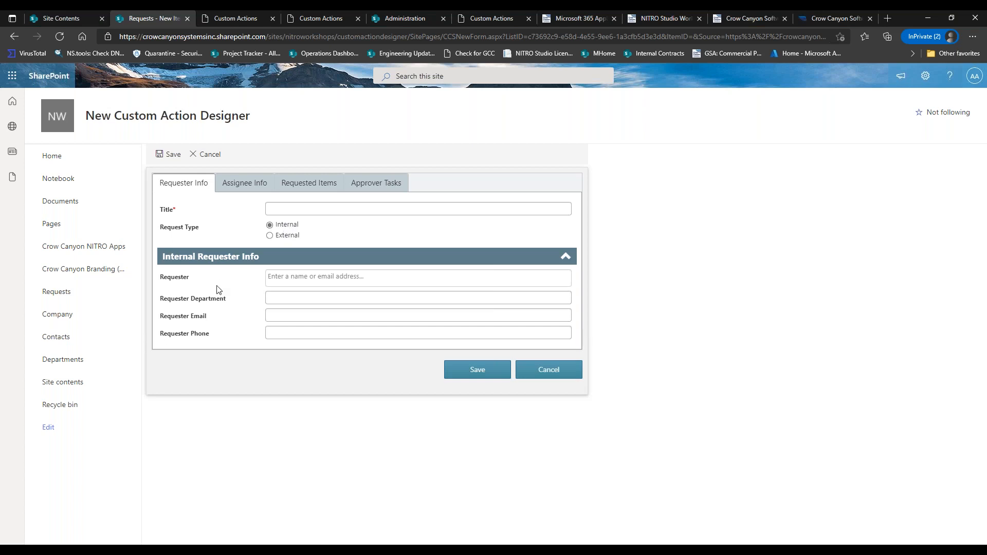
pyautogui.click(274, 237)
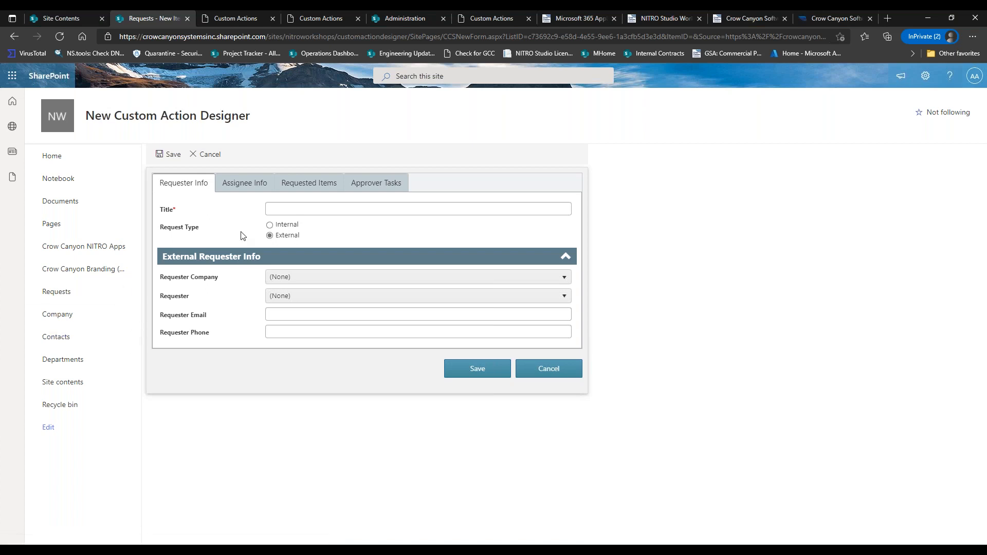
pyautogui.click(271, 226)
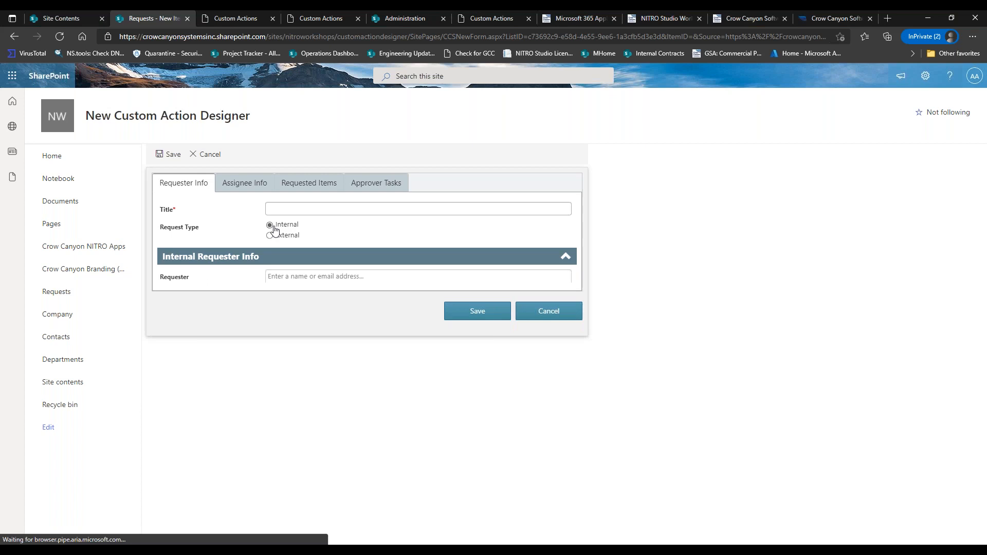
# Discard the new request and return to the Requests list.
pyautogui.moveTo(167, 227); pyautogui.dragTo(212, 234)
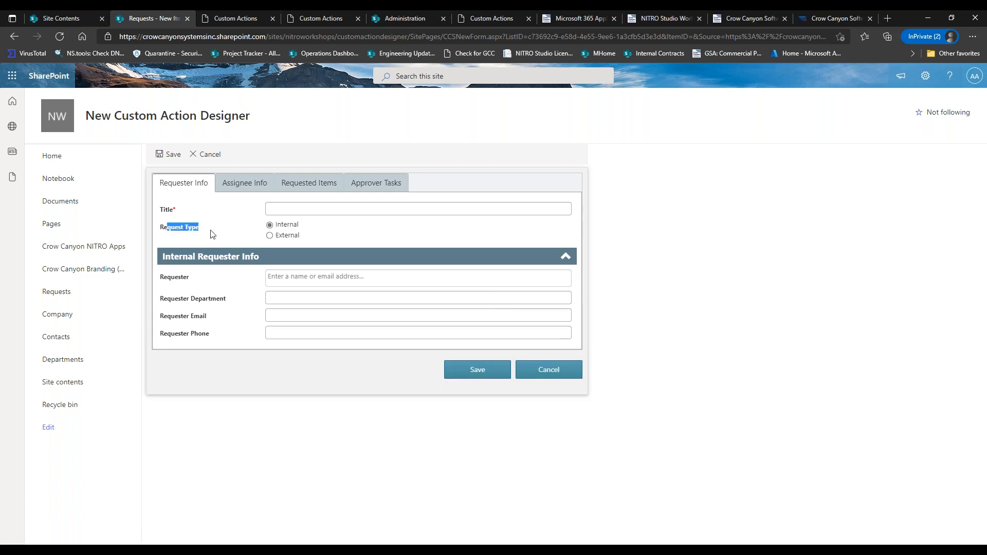
pyautogui.click(213, 234)
pyautogui.click(537, 377)
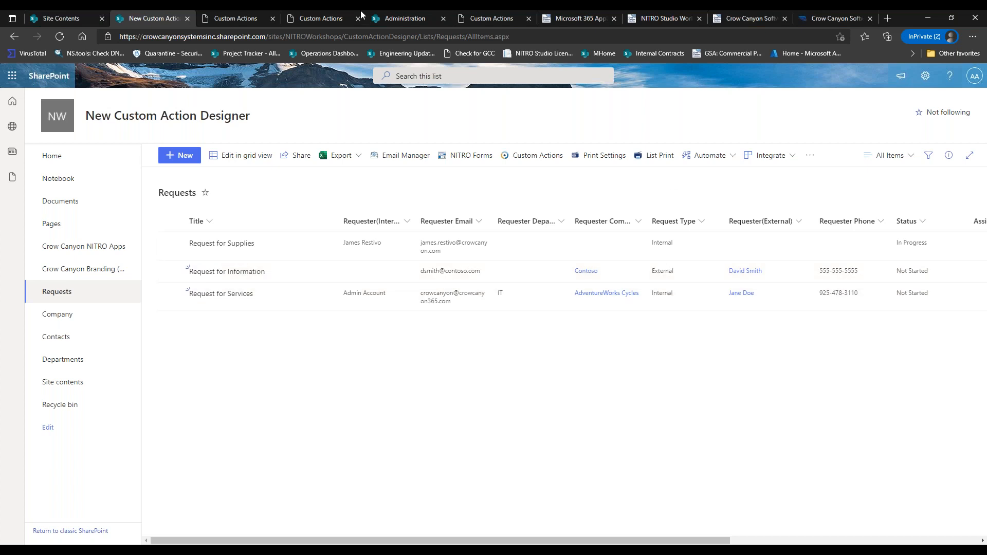
# Spread the flowchart's steps apart to make room below the Start node.
pyautogui.click(236, 18)
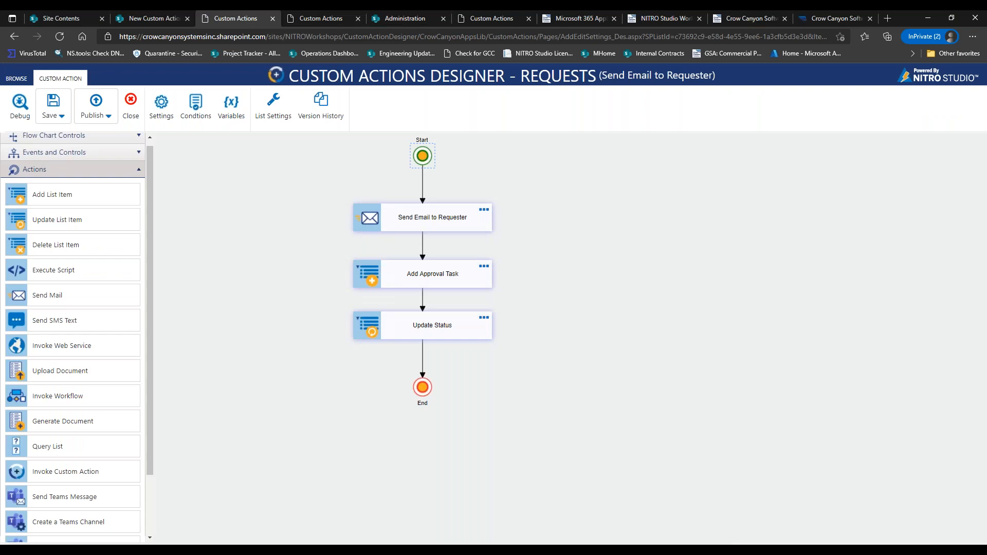
pyautogui.moveTo(416, 161); pyautogui.dragTo(418, 156)
pyautogui.moveTo(430, 213); pyautogui.dragTo(429, 223)
pyautogui.moveTo(431, 268); pyautogui.dragTo(426, 281)
pyautogui.moveTo(427, 323); pyautogui.dragTo(427, 333)
pyautogui.moveTo(430, 288); pyautogui.dragTo(435, 285)
pyautogui.moveTo(436, 232); pyautogui.dragTo(435, 240)
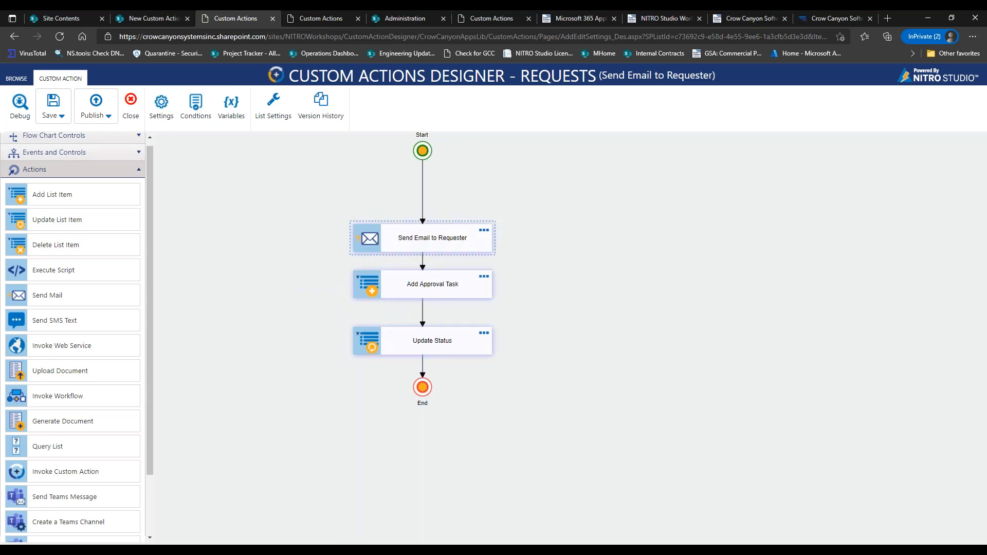
# Drop a decision gateway onto the connector between Start and Send Email to Requester.
pyautogui.click(117, 154)
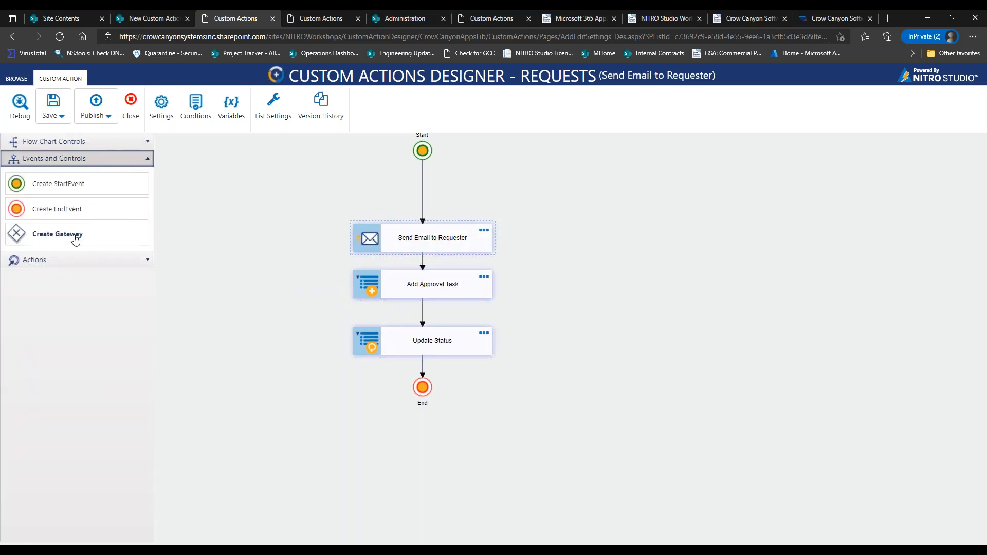
pyautogui.click(77, 236)
pyautogui.moveTo(325, 214); pyautogui.dragTo(422, 183)
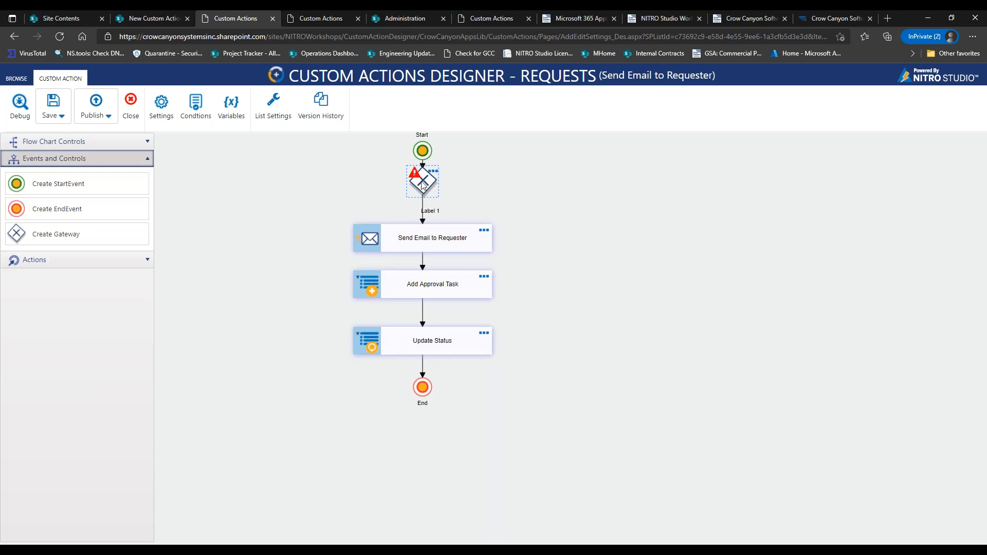
pyautogui.click(91, 261)
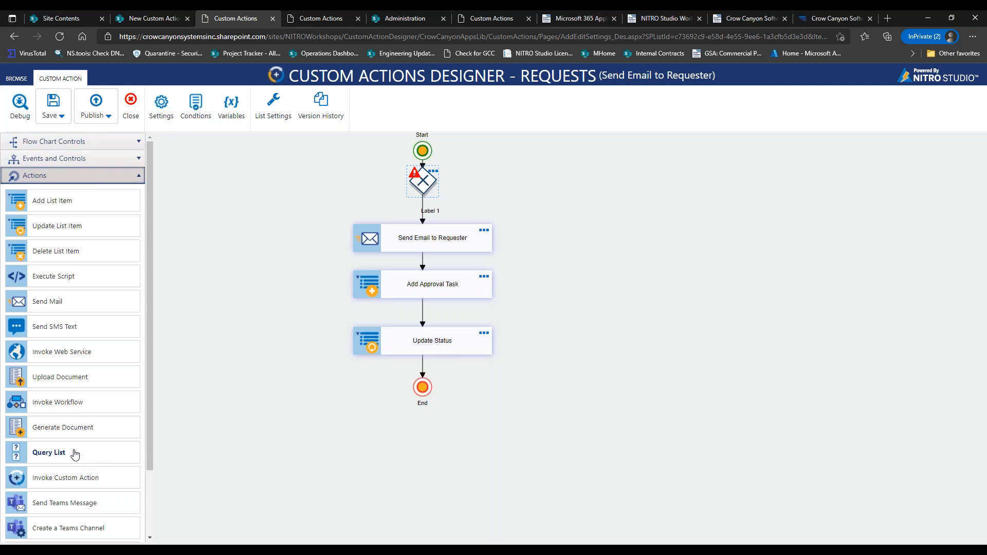
# Add Query List steps left and right, and delete the gateway-to-Send Email link.
pyautogui.moveTo(99, 452); pyautogui.dragTo(264, 219)
pyautogui.moveTo(80, 458); pyautogui.dragTo(596, 217)
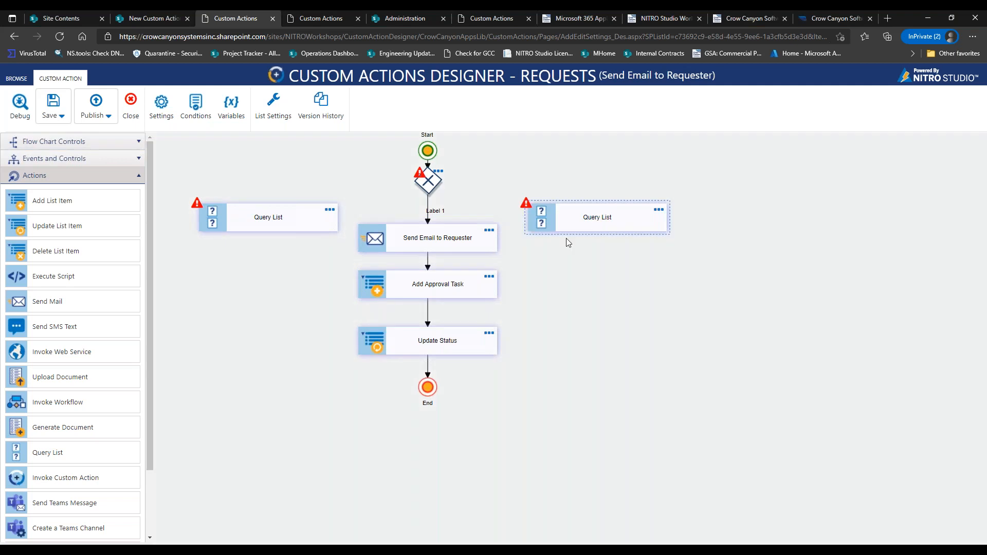
pyautogui.click(436, 208)
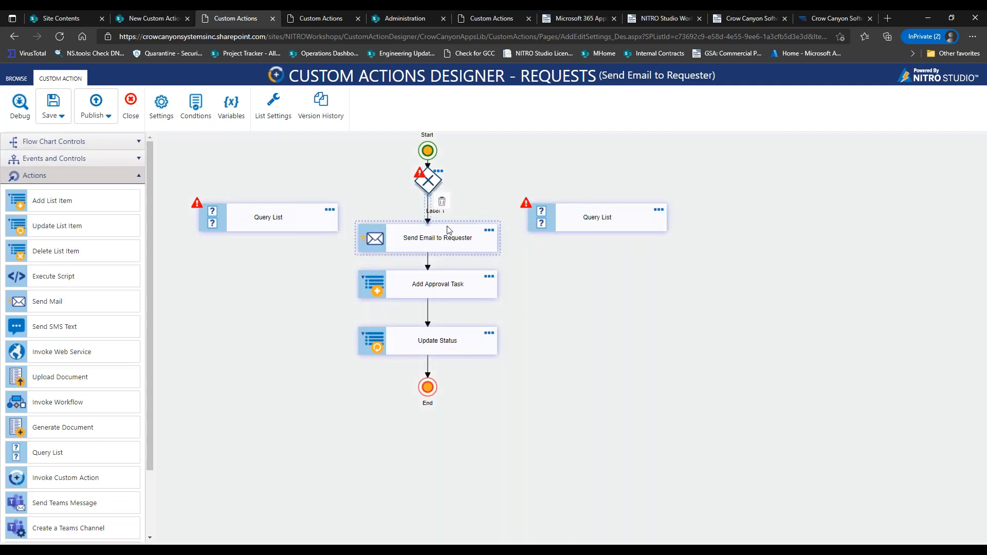
pyautogui.click(442, 201)
pyautogui.moveTo(274, 218); pyautogui.dragTo(274, 193)
pyautogui.moveTo(592, 216); pyautogui.dragTo(592, 195)
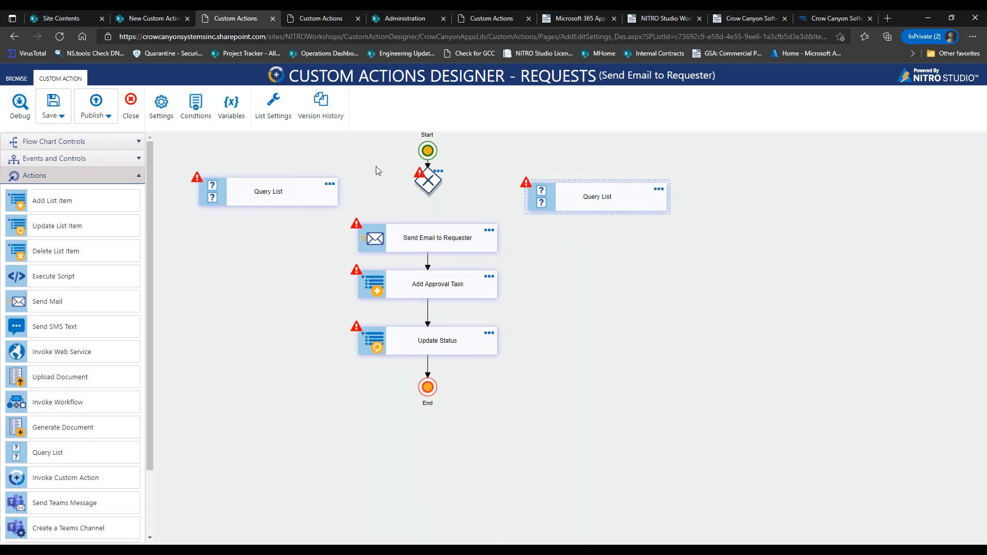
# Lasso the email chain, move it down, and align the Query Lists with the gateway.
pyautogui.click(95, 146)
pyautogui.click(70, 191)
pyautogui.moveTo(236, 217)
pyautogui.mouseDown()
pyautogui.moveTo(566, 282)
pyautogui.moveTo(589, 423)
pyautogui.mouseUp()
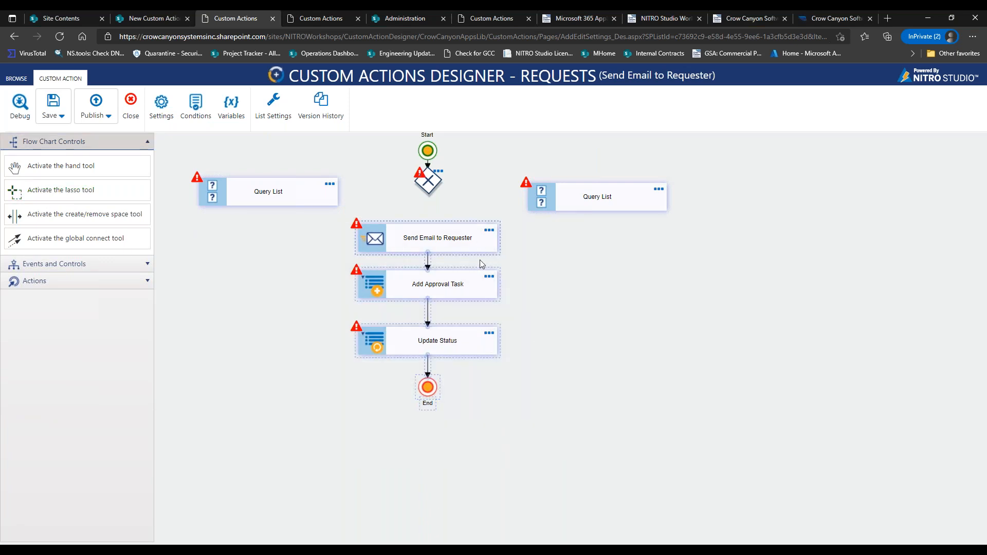
pyautogui.moveTo(480, 260); pyautogui.dragTo(485, 347)
pyautogui.moveTo(268, 190); pyautogui.dragTo(267, 216)
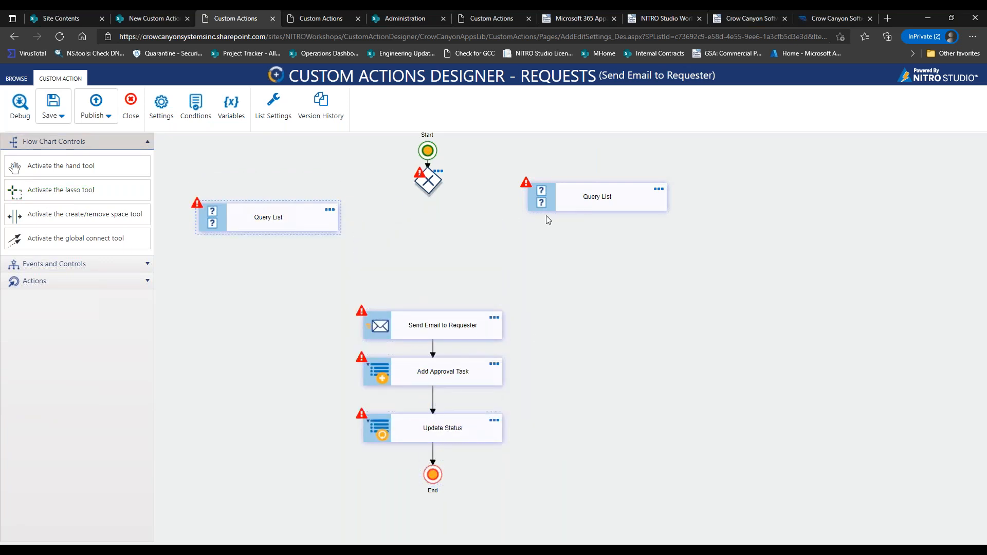
pyautogui.moveTo(574, 208); pyautogui.dragTo(573, 224)
pyautogui.moveTo(428, 182); pyautogui.dragTo(426, 192)
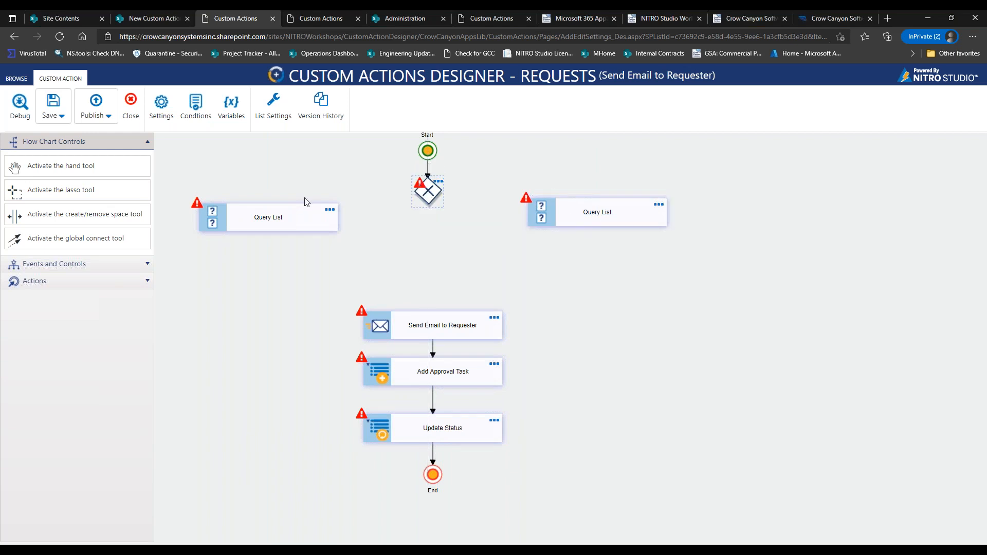
# Connect the gateway to the left Query List as the Label 1 branch.
pyautogui.click(422, 201)
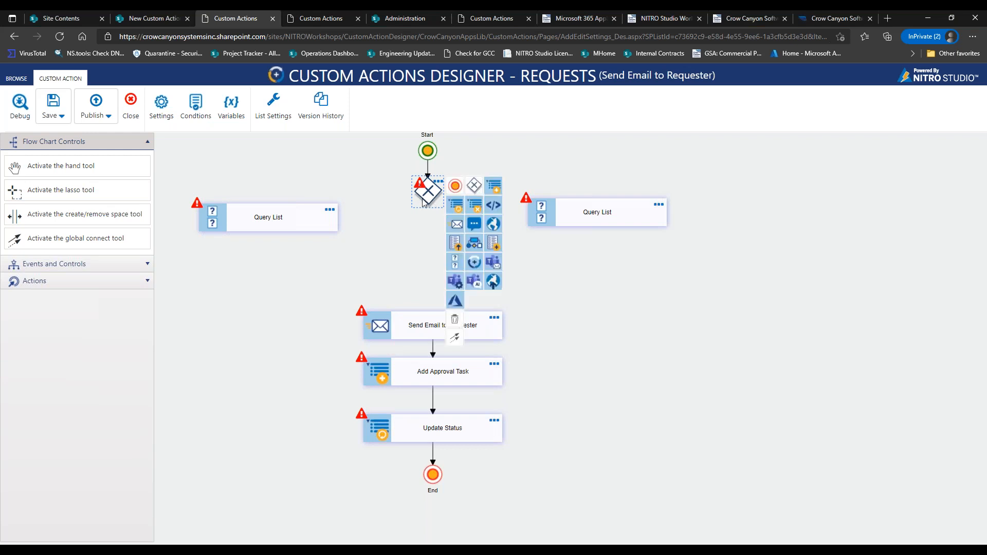
pyautogui.click(452, 339)
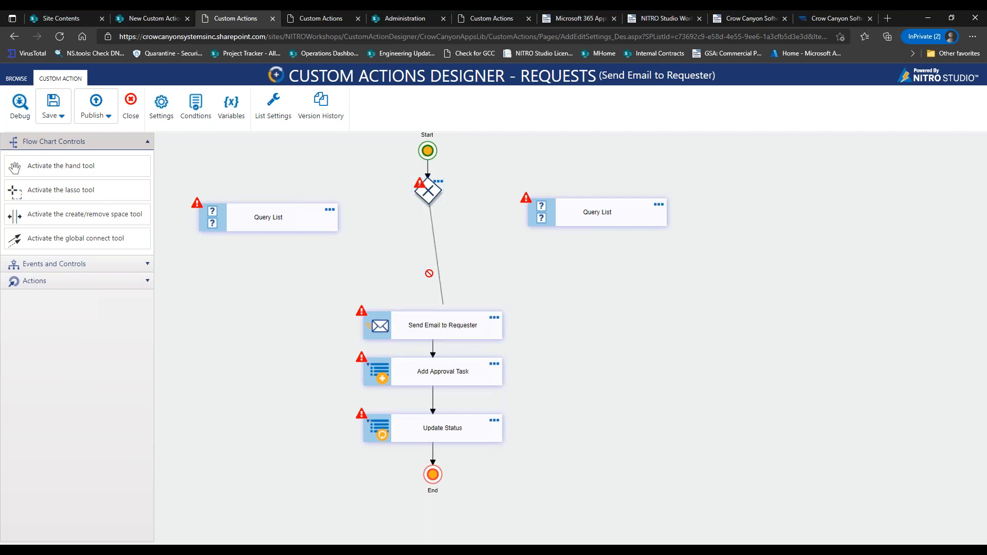
pyautogui.click(312, 211)
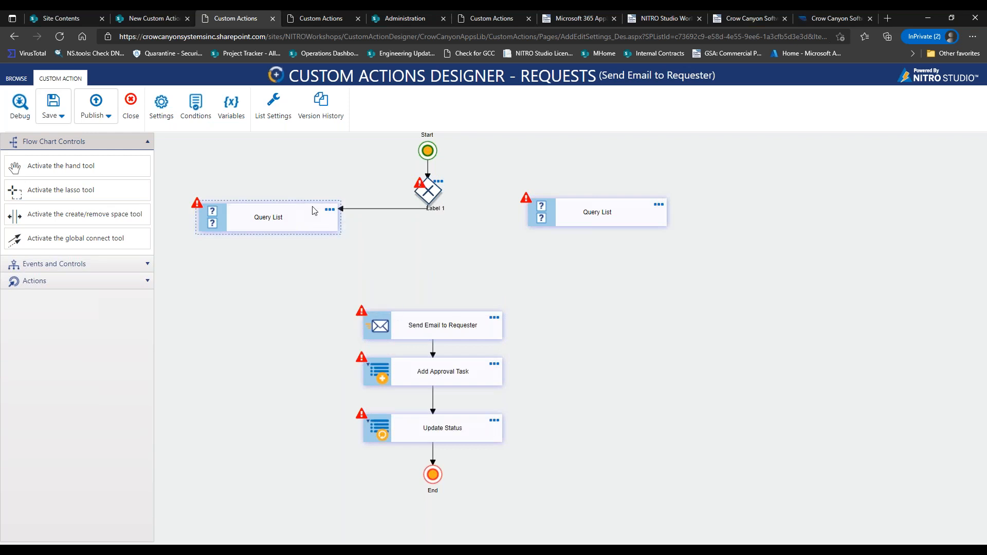
pyautogui.moveTo(441, 211); pyautogui.dragTo(391, 219)
# Connect the gateway to the right Query List as Label 2, redrawing the misshapen connector.
pyautogui.click(436, 200)
pyautogui.click(436, 200)
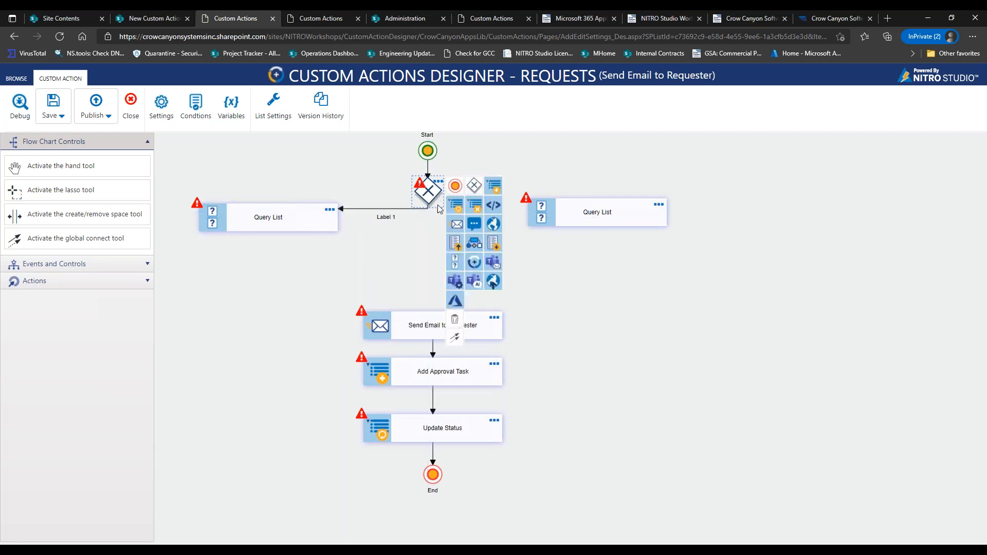
pyautogui.click(455, 339)
pyautogui.click(555, 216)
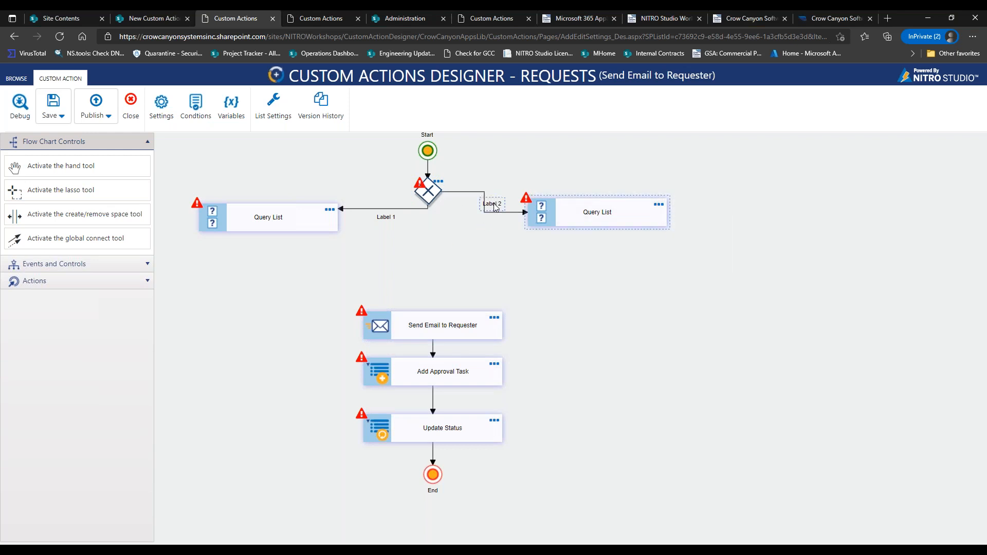
pyautogui.moveTo(467, 206)
pyautogui.mouseDown()
pyautogui.moveTo(484, 229)
pyautogui.moveTo(458, 207)
pyautogui.moveTo(428, 207)
pyautogui.moveTo(483, 211)
pyautogui.moveTo(484, 202)
pyautogui.mouseUp()
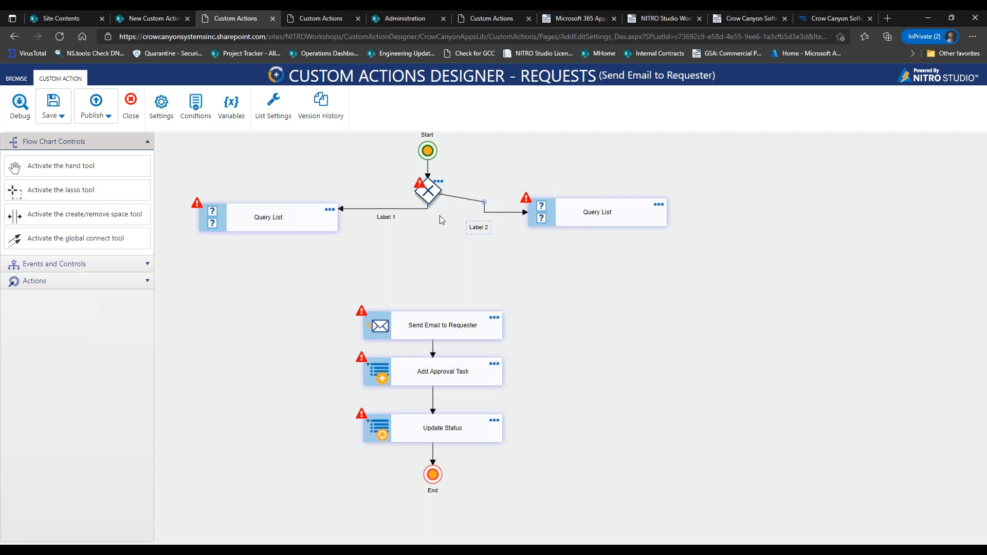
pyautogui.click(494, 210)
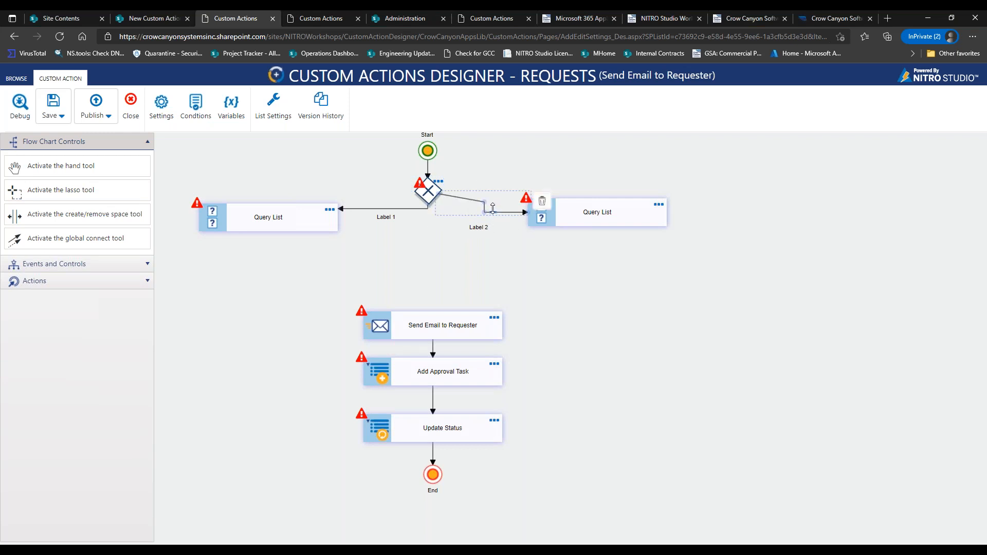
pyautogui.click(542, 205)
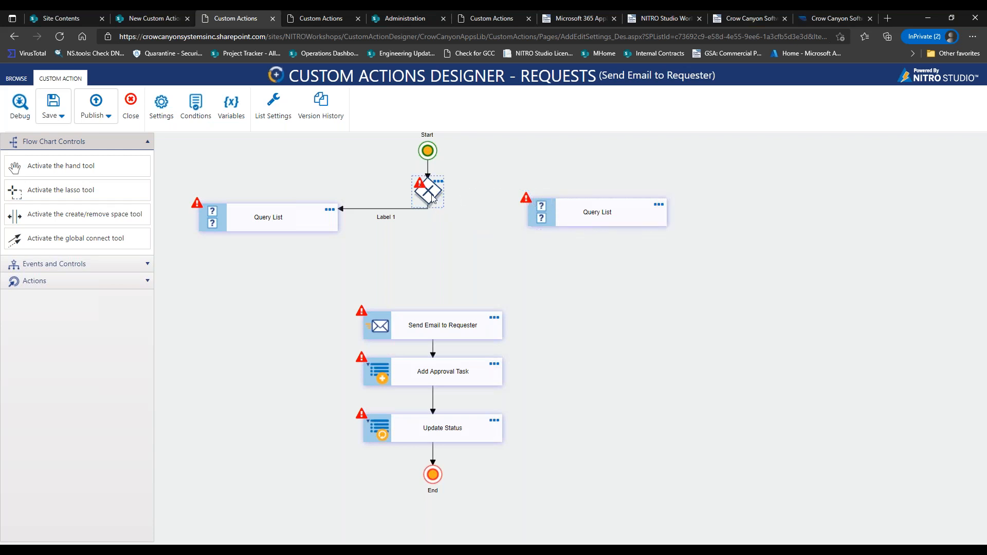
pyautogui.click(433, 198)
pyautogui.click(454, 339)
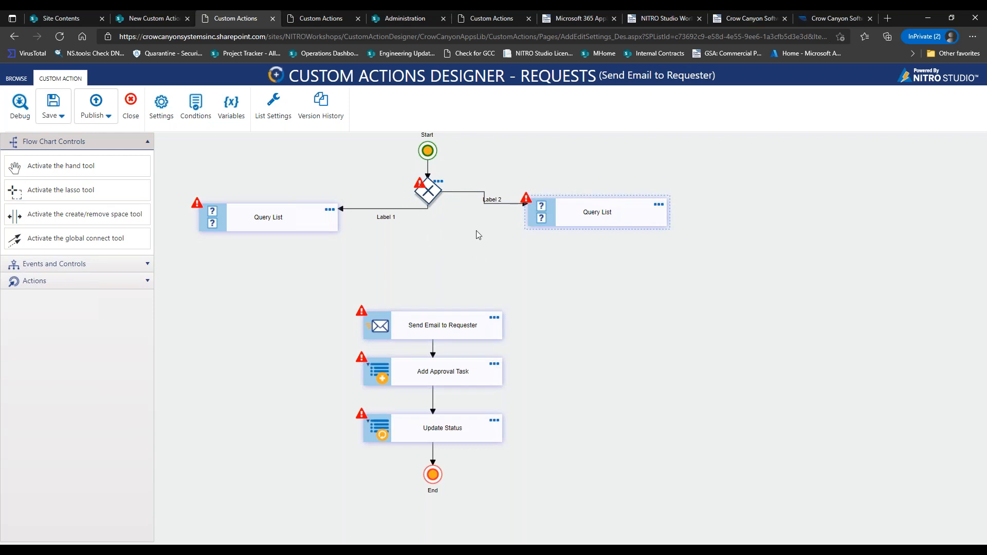
# Rename the branch labels to Internal Requester and External Requester, placed above their connectors.
pyautogui.moveTo(389, 221); pyautogui.dragTo(357, 203)
pyautogui.doubleClick(383, 200)
pyautogui.write('Inte')
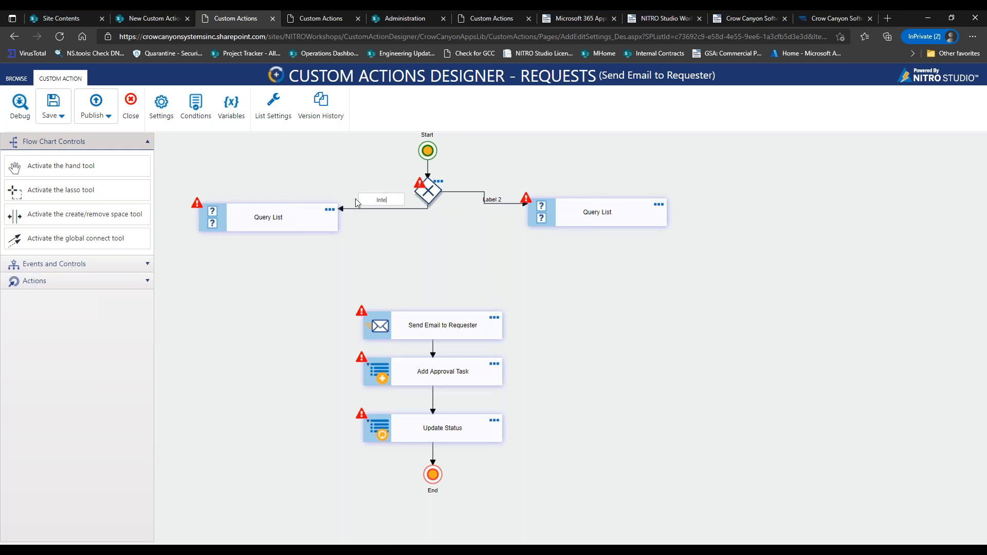
pyautogui.write('rnal Requester')
pyautogui.doubleClick(492, 200)
pyautogui.write('External Requester')
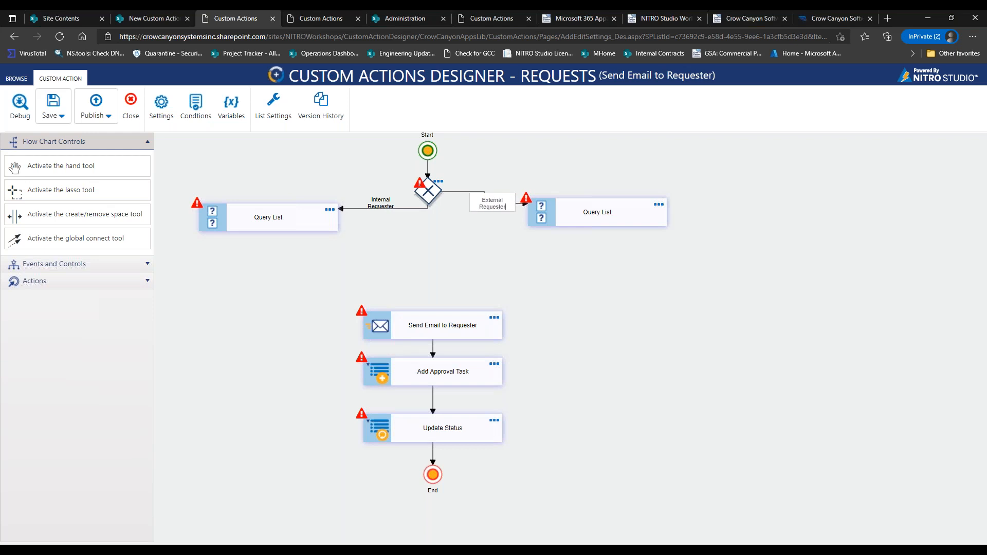
pyautogui.press('Return')
pyautogui.moveTo(495, 206); pyautogui.dragTo(463, 203)
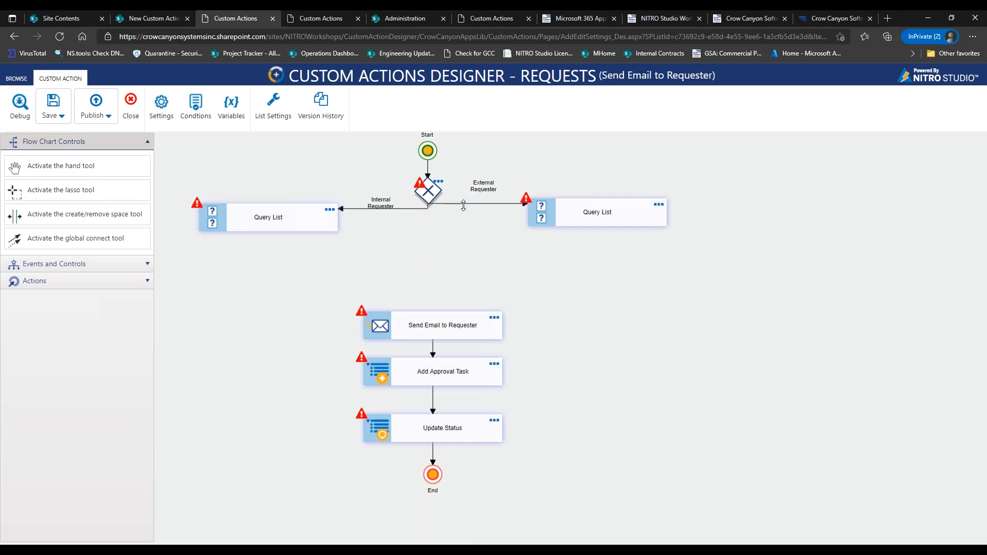
# Name the gateway Check Requester Type and add the condition Request Type equal Internal.
pyautogui.click(438, 182)
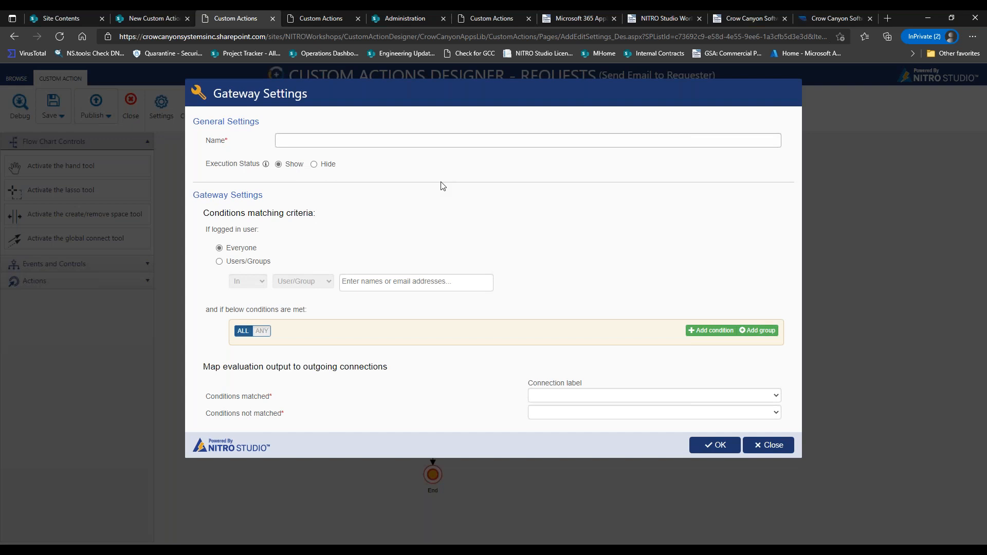
pyautogui.click(445, 140)
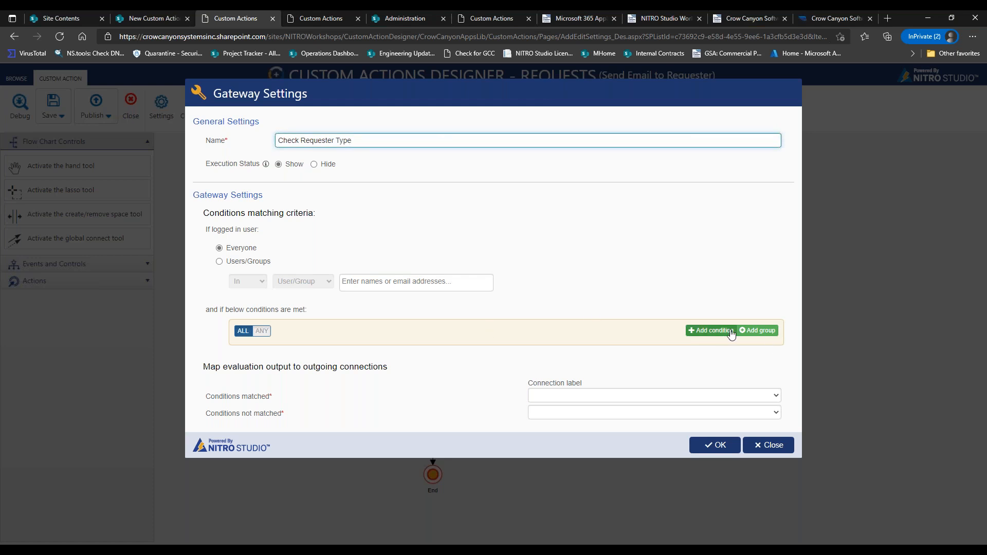
pyautogui.click(712, 330)
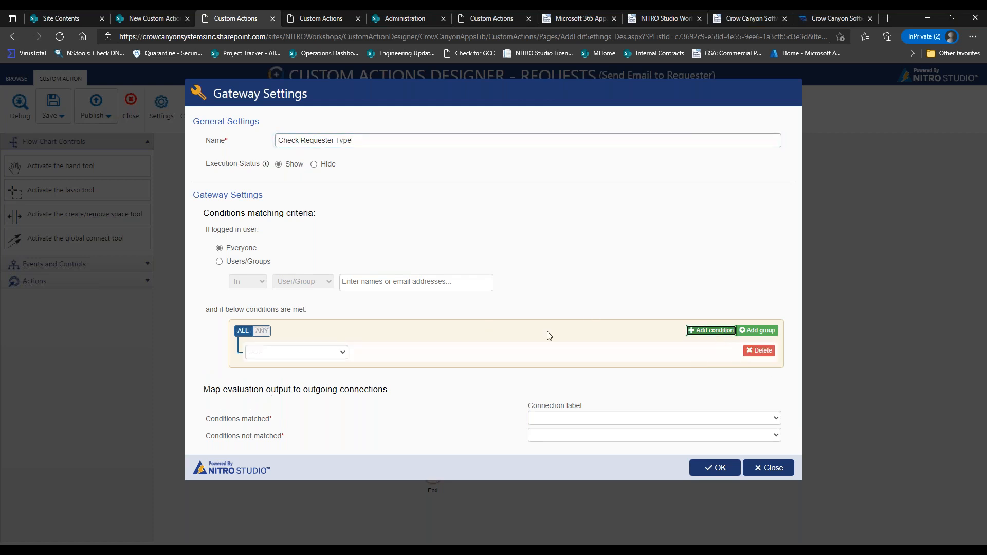
pyautogui.click(324, 353)
pyautogui.moveTo(397, 372); pyautogui.dragTo(349, 406)
pyautogui.click(349, 406)
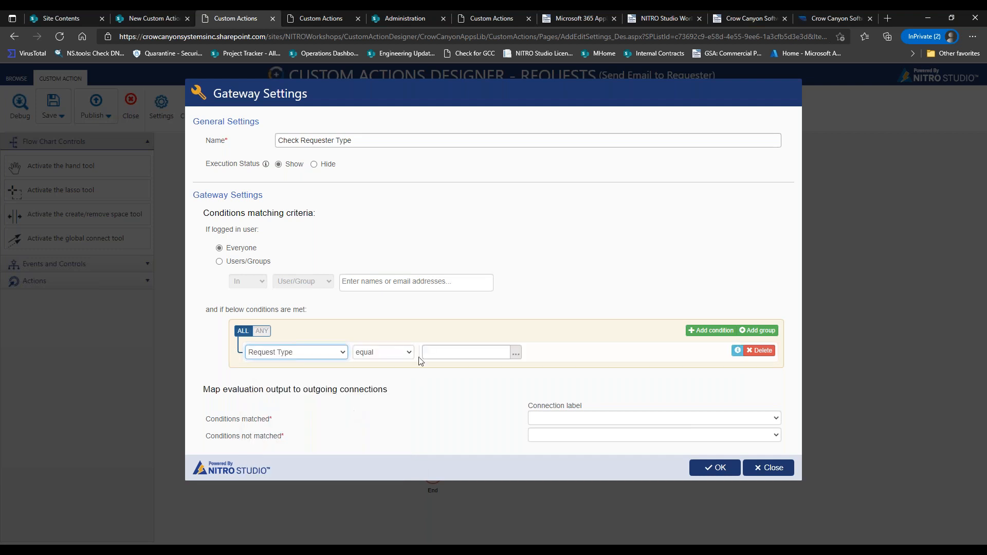
pyautogui.click(516, 352)
pyautogui.click(529, 143)
pyautogui.click(506, 190)
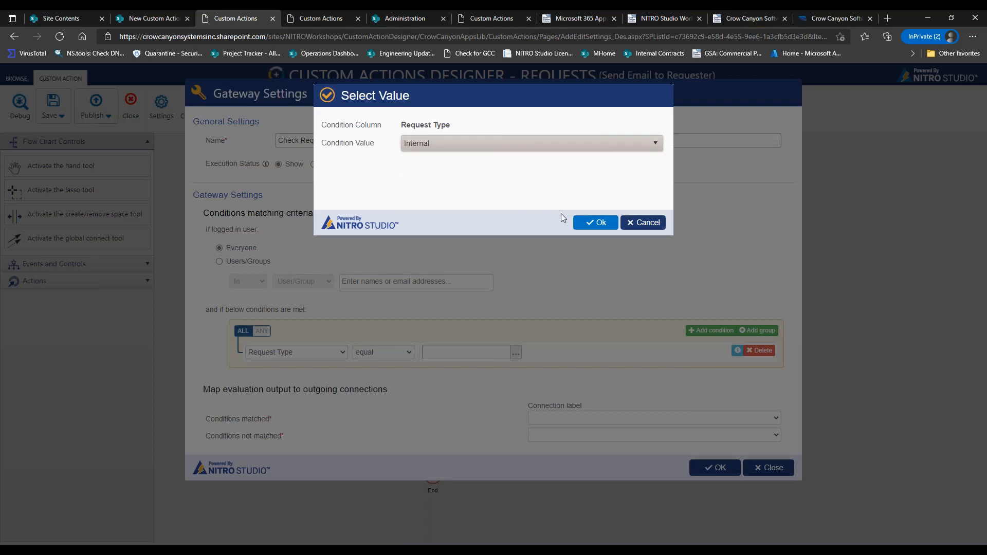
pyautogui.click(580, 223)
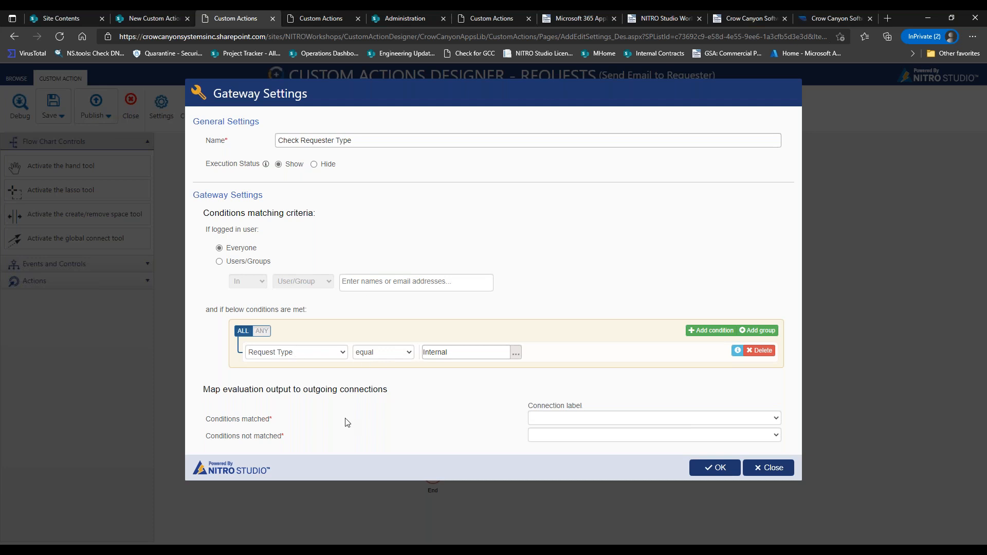
# Route matched conditions to Internal Requester and unmatched ones to External Requester, then save.
pyautogui.moveTo(208, 419); pyautogui.dragTo(269, 417)
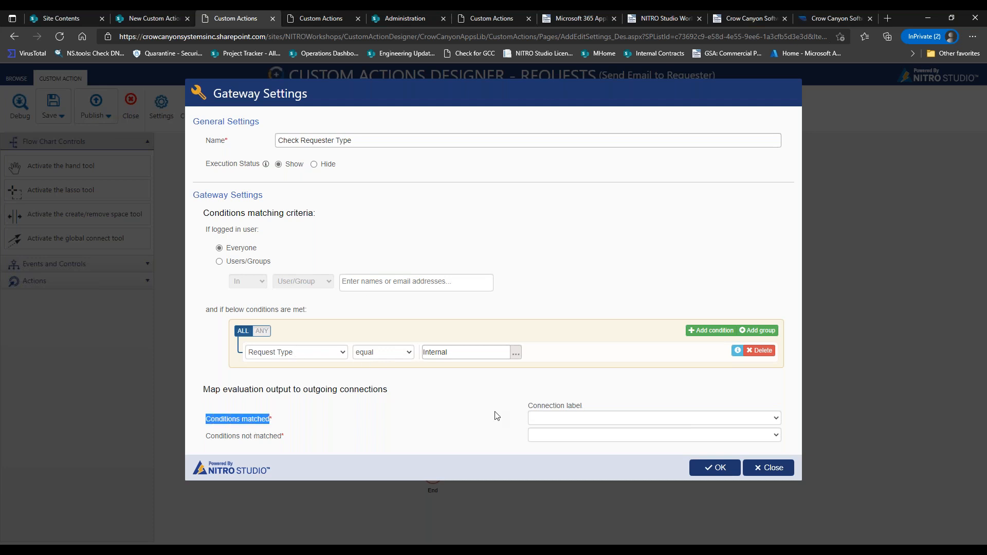
pyautogui.click(621, 417)
pyautogui.click(596, 432)
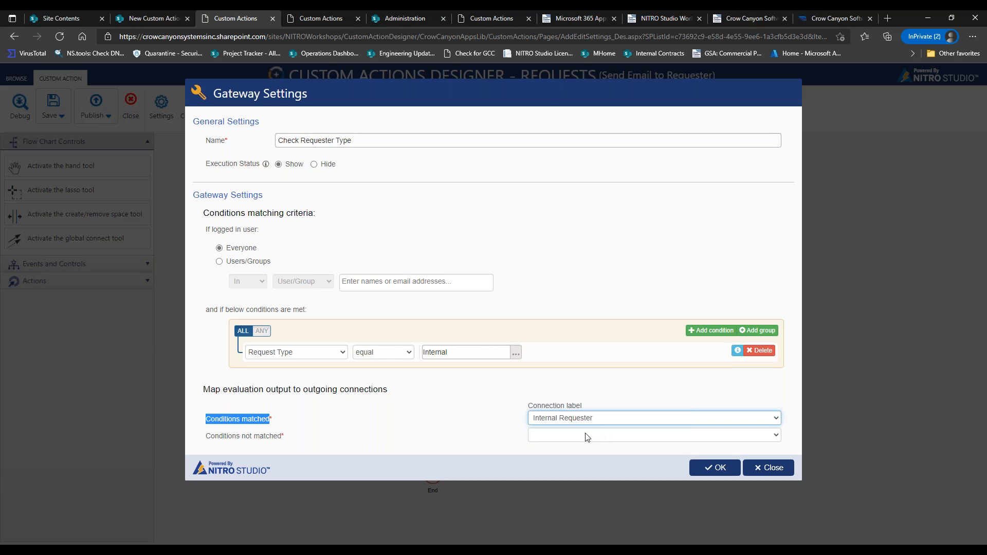
pyautogui.moveTo(208, 436); pyautogui.dragTo(299, 440)
pyautogui.click(599, 438)
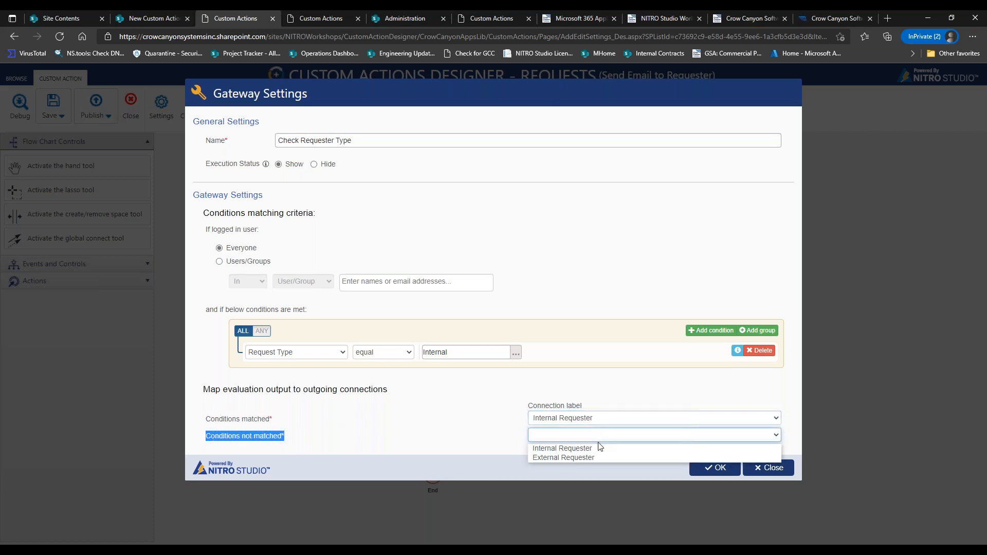
pyautogui.click(586, 461)
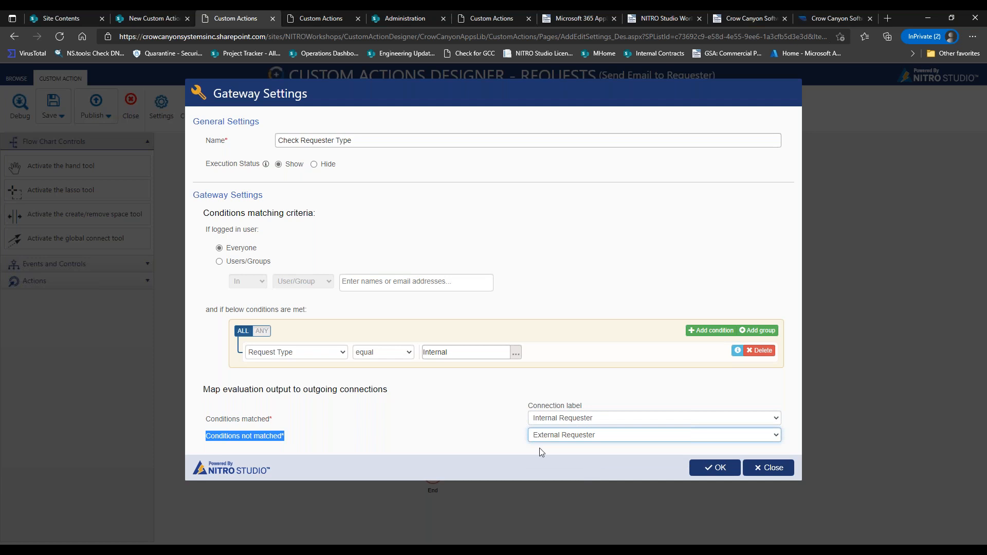
pyautogui.click(729, 467)
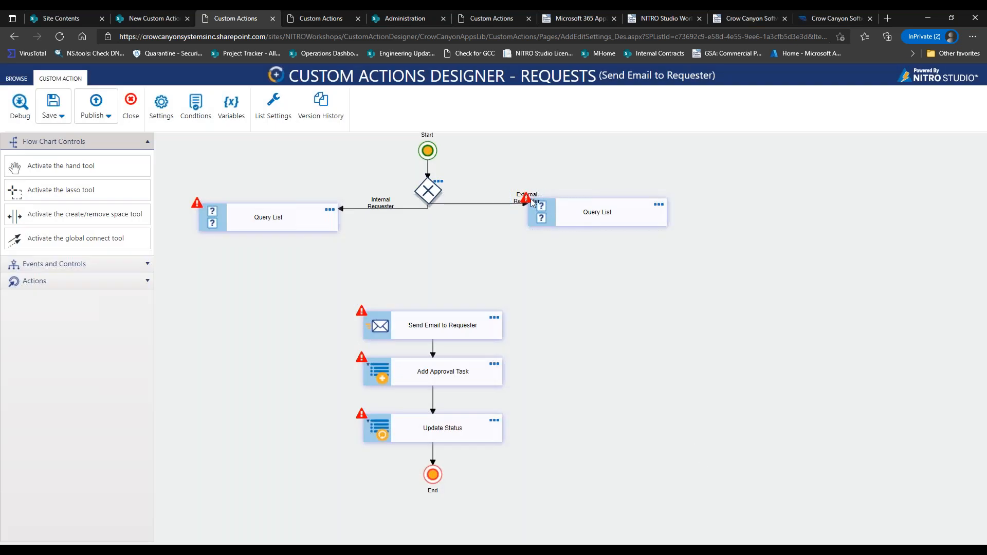
# Shift the External Requester label left and the right Query List farther right.
pyautogui.moveTo(532, 195); pyautogui.dragTo(497, 197)
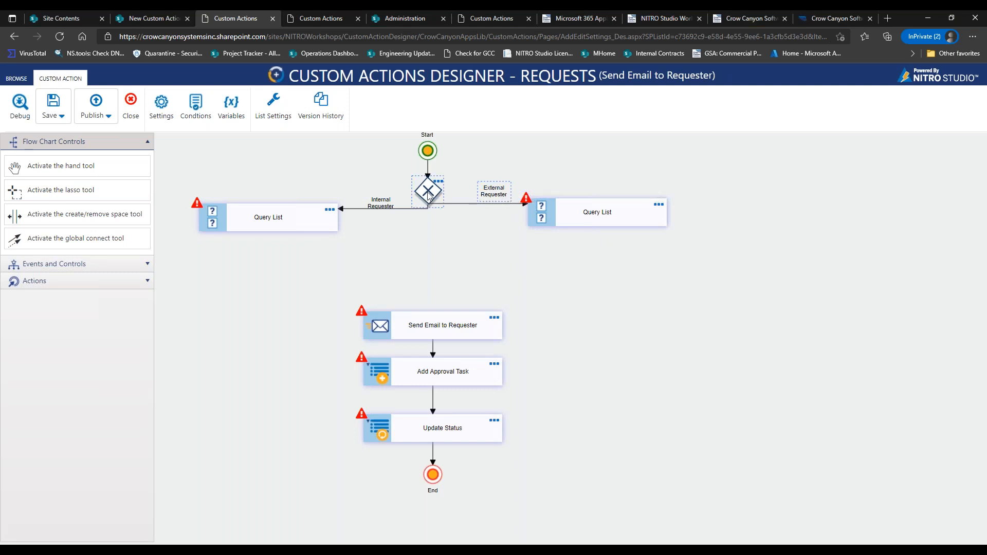
pyautogui.moveTo(495, 191); pyautogui.dragTo(482, 192)
pyautogui.moveTo(595, 218); pyautogui.dragTo(640, 214)
pyautogui.moveTo(520, 193); pyautogui.dragTo(479, 192)
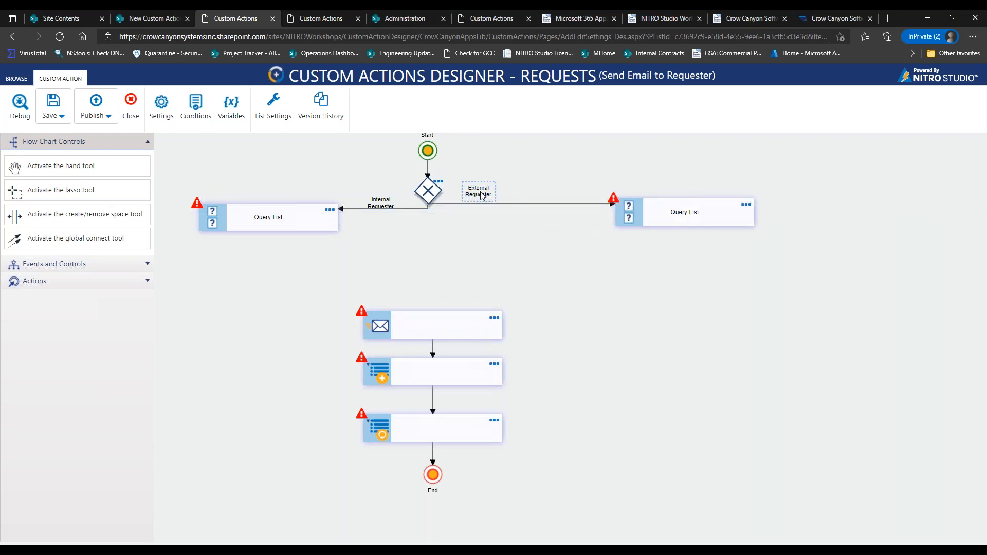
# Place a second gateway on the External Requester branch and link it to Send Email to Requester.
pyautogui.click(82, 264)
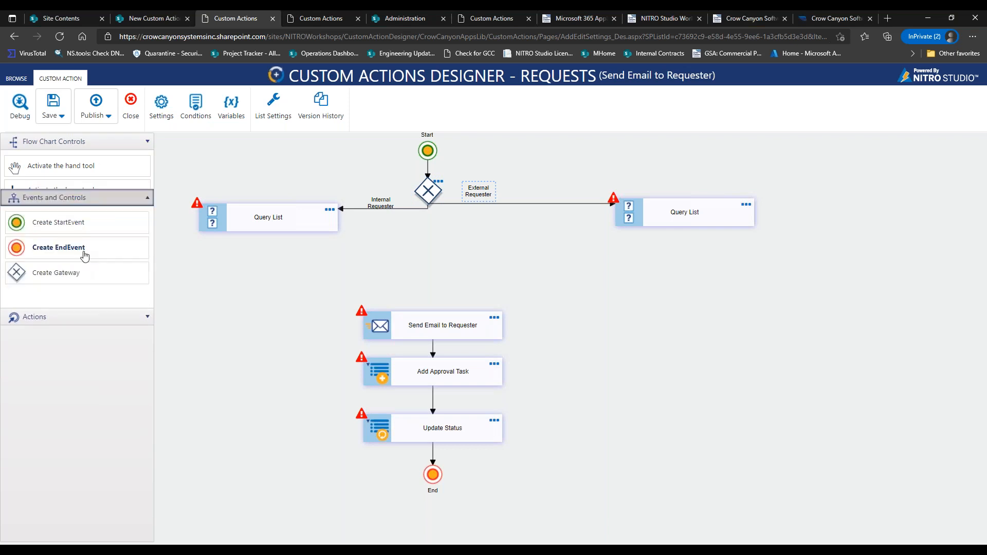
pyautogui.moveTo(77, 235); pyautogui.dragTo(562, 202)
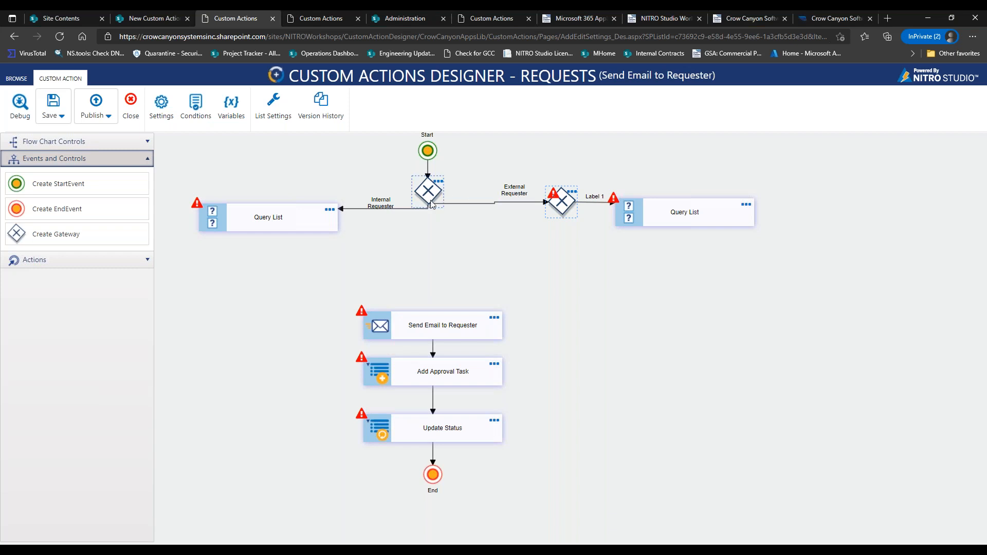
pyautogui.click(562, 208)
pyautogui.moveTo(564, 212); pyautogui.dragTo(558, 213)
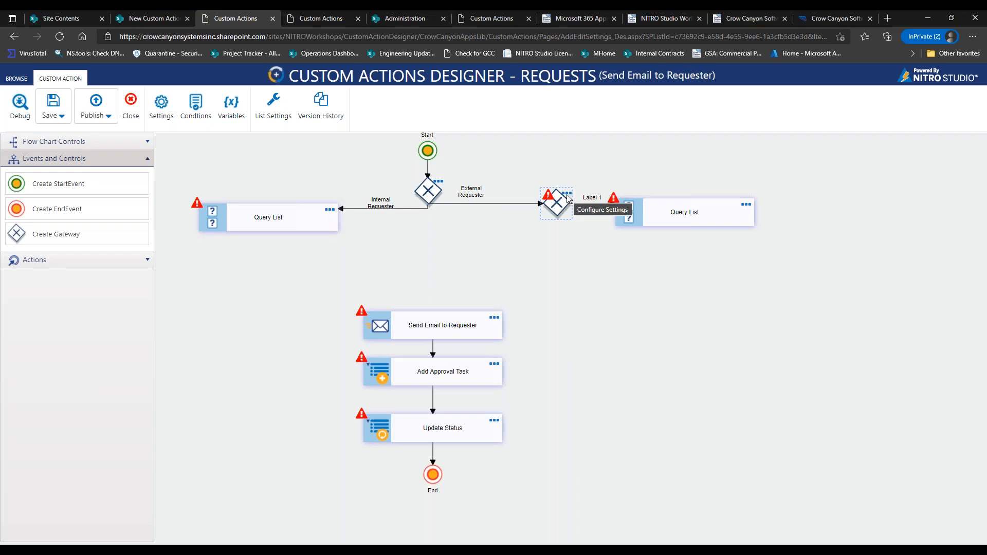
pyautogui.click(567, 196)
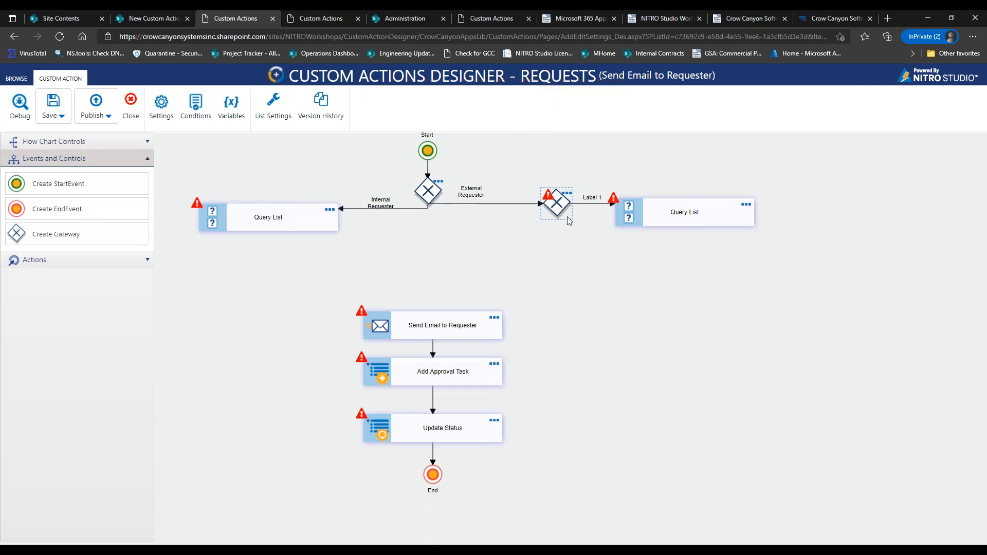
pyautogui.click(556, 209)
pyautogui.click(586, 352)
pyautogui.click(416, 319)
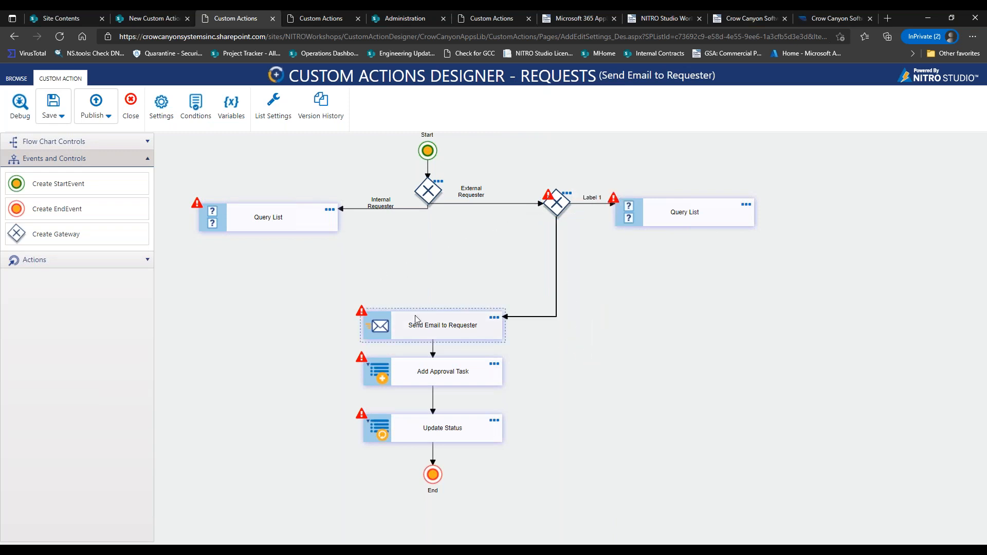
# Delete the second gateway along with its branch, leaving the right Query List unconnected.
pyautogui.doubleClick(566, 197)
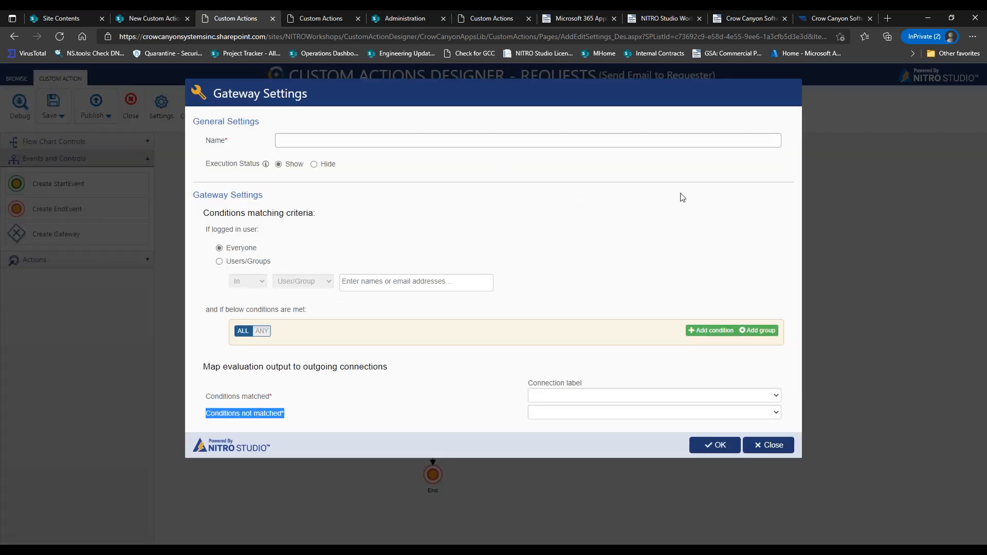
pyautogui.click(765, 445)
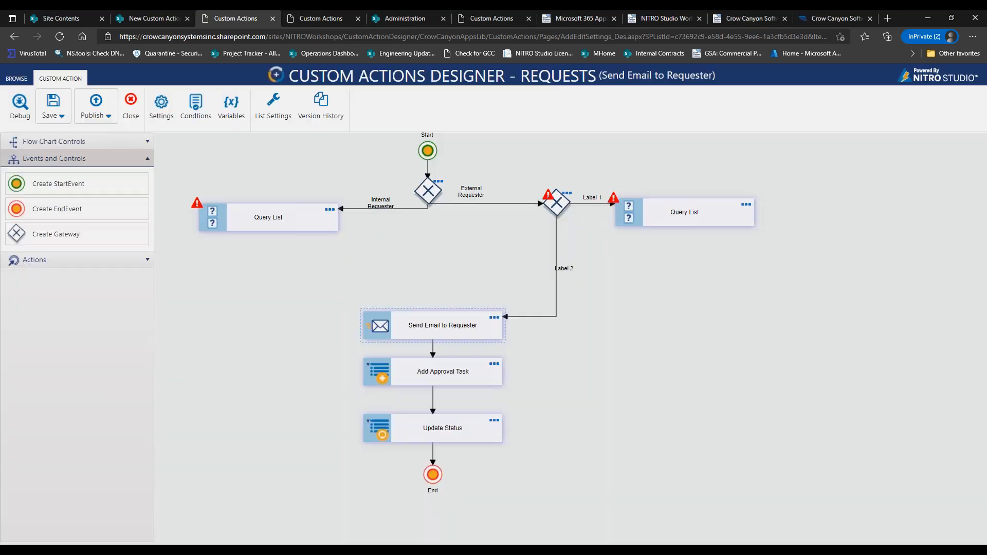
pyautogui.click(567, 194)
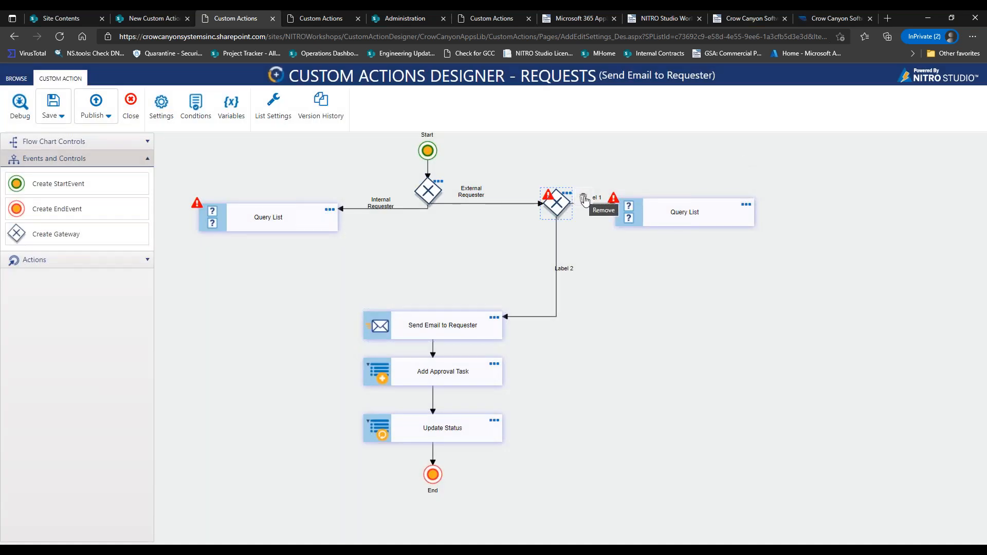
pyautogui.click(585, 200)
pyautogui.click(438, 196)
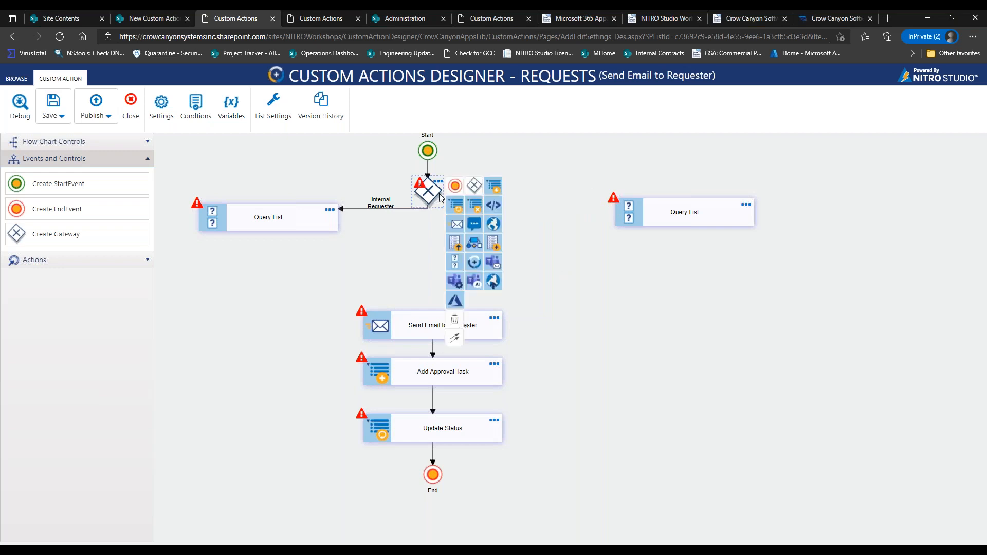
# Draw a connector from the gateway to the right Query List labelled 'External Rqquester'.
pyautogui.moveTo(455, 338); pyautogui.dragTo(619, 219)
pyautogui.doubleClick(536, 208)
pyautogui.write('External Rq')
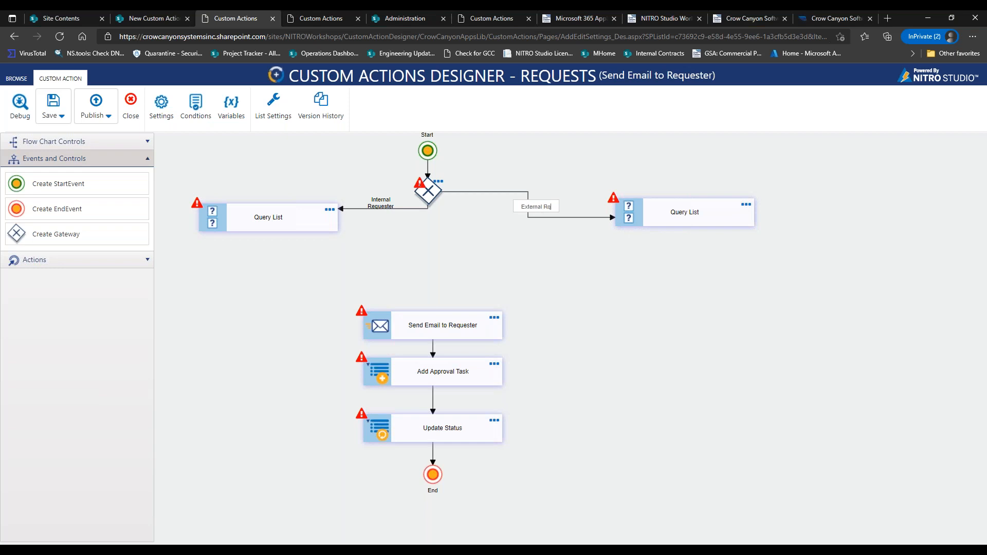
pyautogui.write('quester')
# Set the gateway's unmatched conditions to route to External Requester.
pyautogui.doubleClick(437, 188)
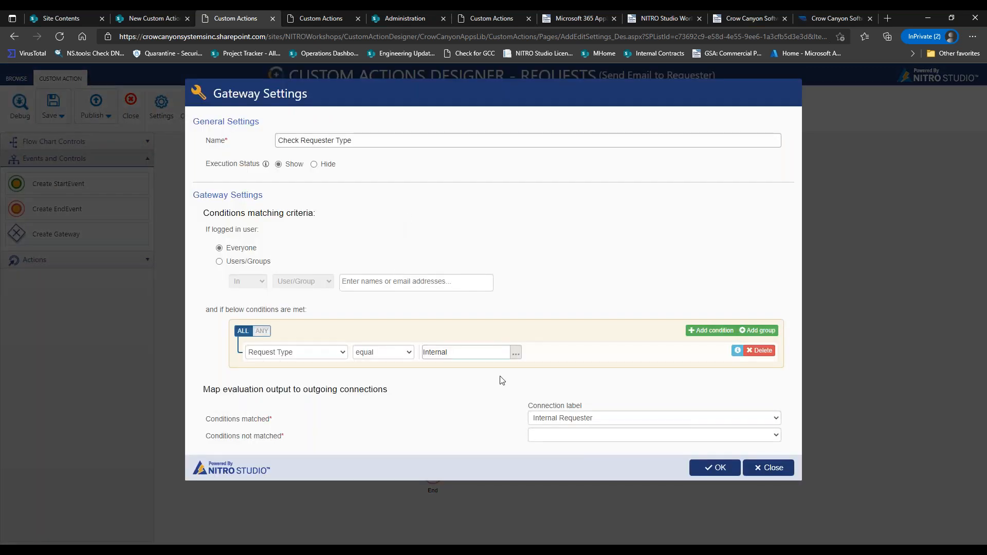
pyautogui.click(549, 438)
pyautogui.click(509, 437)
pyautogui.click(765, 466)
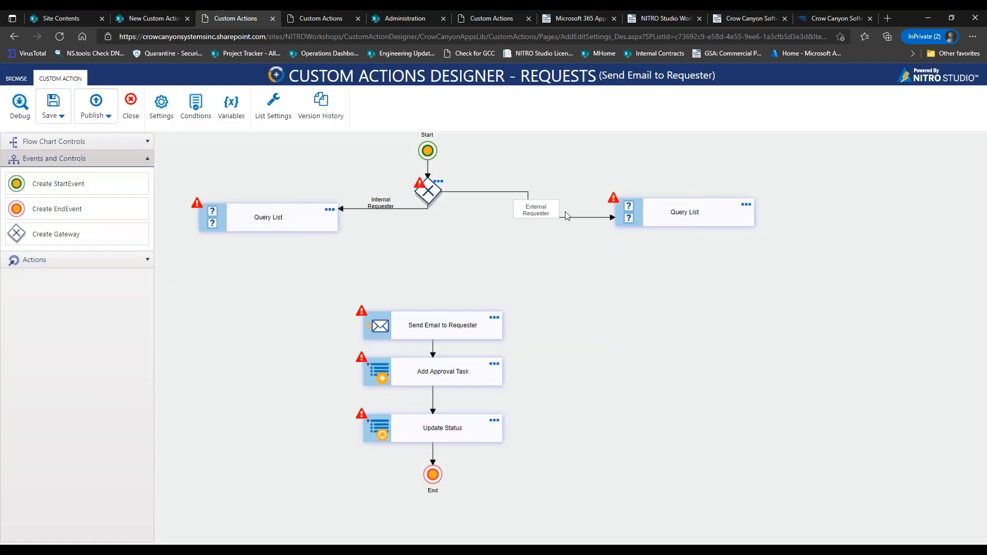
pyautogui.doubleClick(437, 184)
pyautogui.click(555, 435)
pyautogui.click(556, 458)
pyautogui.click(714, 468)
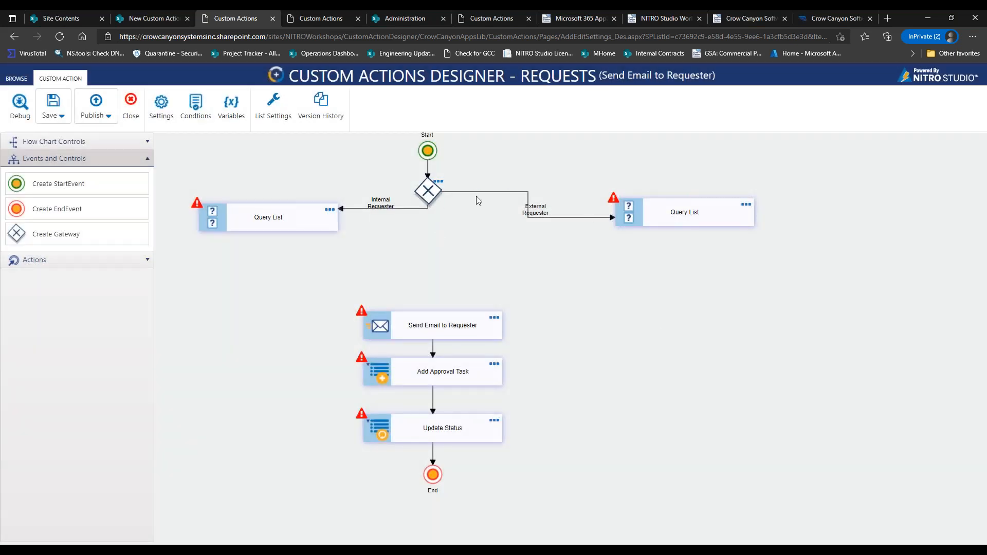
# Straighten the right branch connector and nudge the left Query List slightly left.
pyautogui.moveTo(474, 192)
pyautogui.mouseDown()
pyautogui.moveTo(473, 215)
pyautogui.moveTo(473, 206)
pyautogui.mouseUp()
pyautogui.moveTo(564, 215)
pyautogui.mouseDown()
pyautogui.moveTo(560, 202)
pyautogui.moveTo(549, 216)
pyautogui.mouseUp()
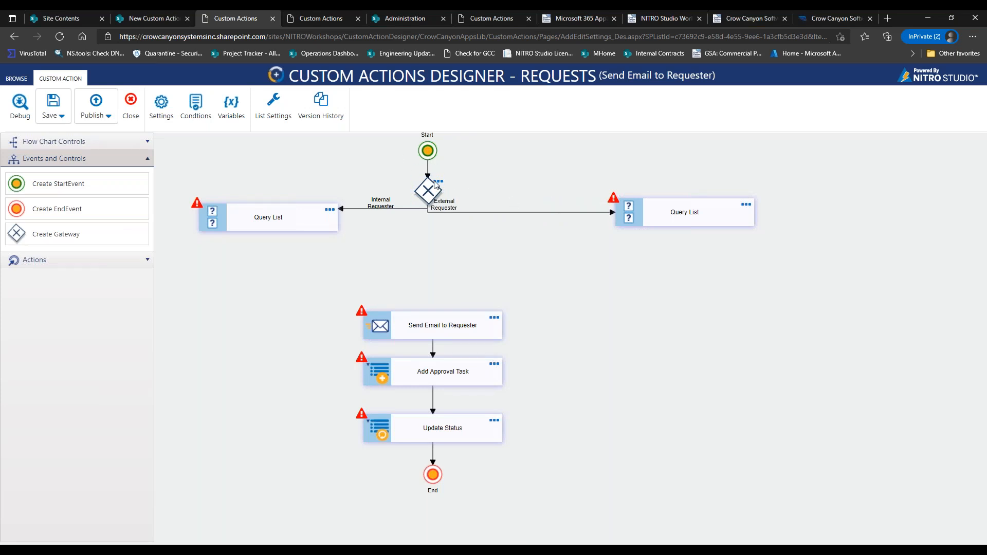
pyautogui.click(310, 217)
pyautogui.moveTo(280, 211); pyautogui.dragTo(269, 211)
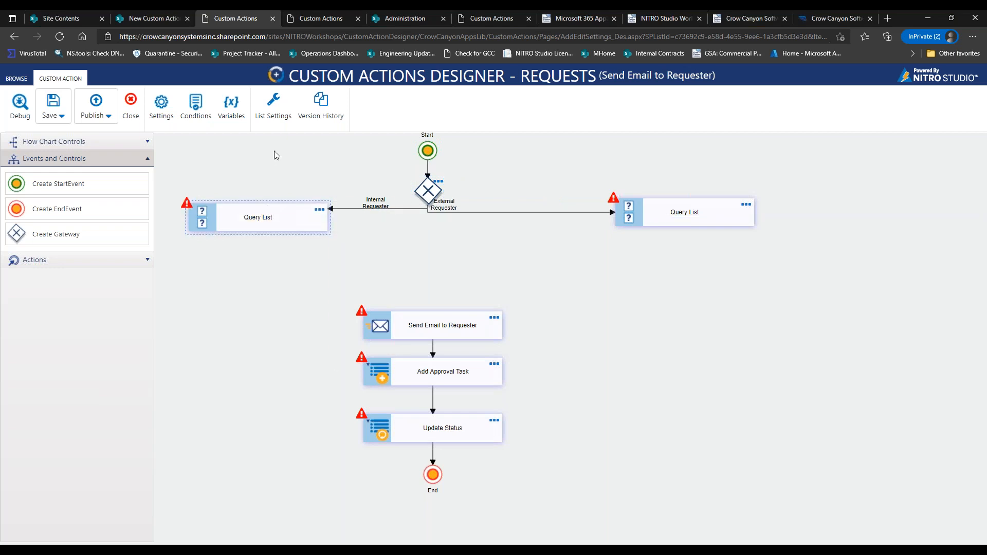
# Create the custom action variable Approver with default value 0.
pyautogui.click(233, 108)
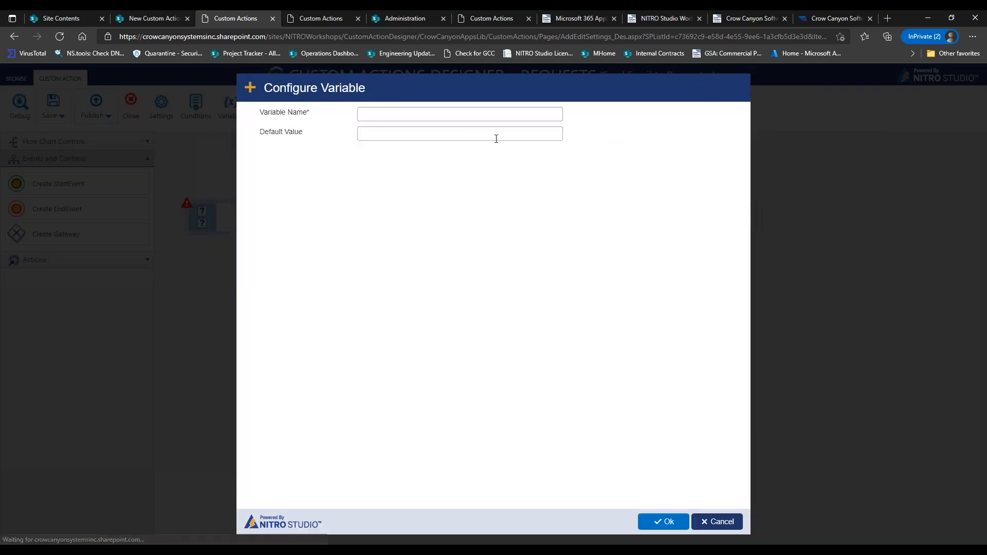
pyautogui.click(476, 113)
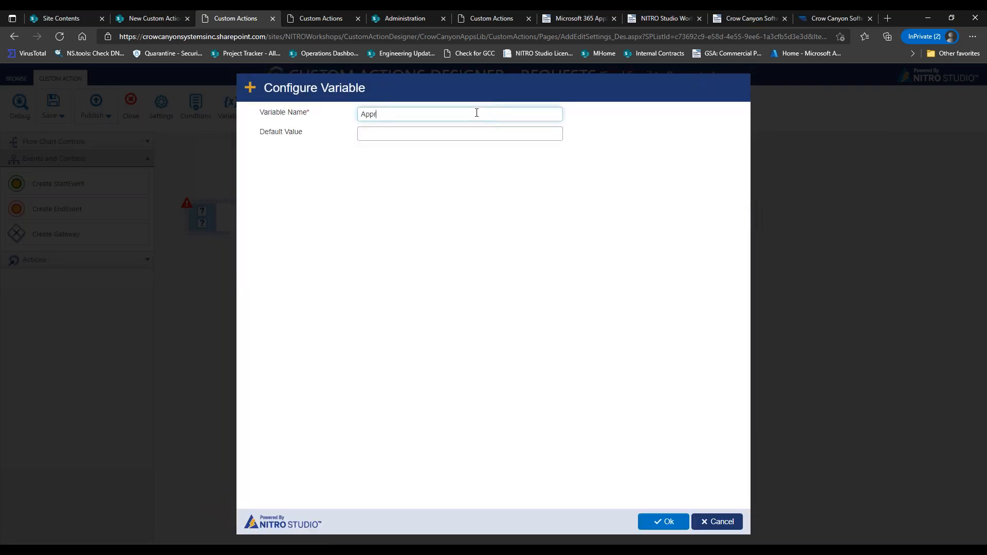
pyautogui.press('Tab')
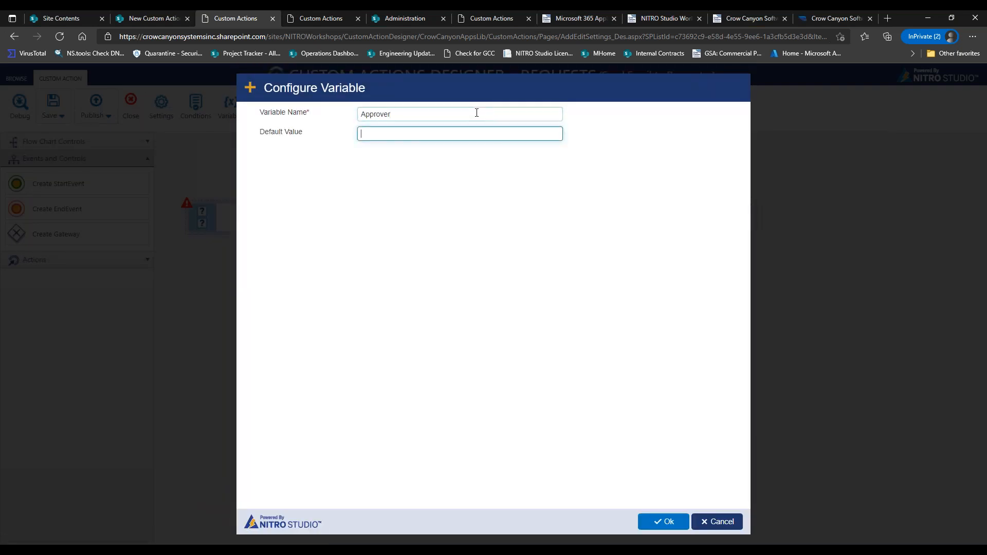
pyautogui.click(664, 523)
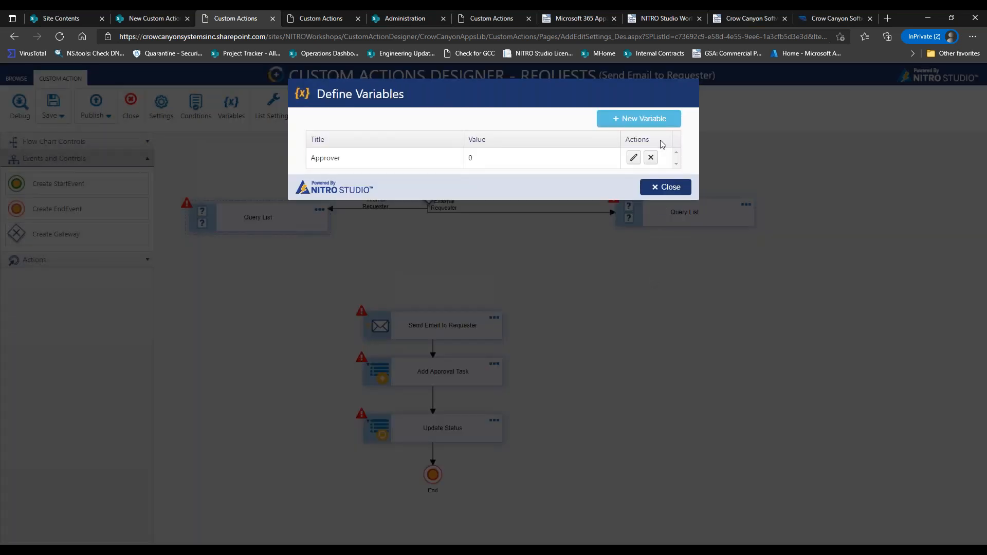
pyautogui.click(666, 187)
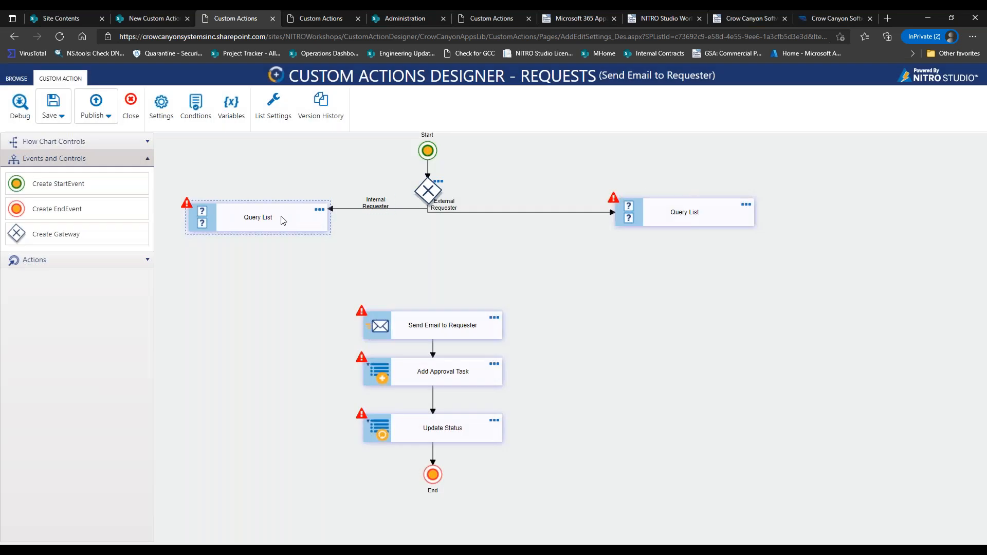
# Name the first query action GetInternalApprover and set it to query the Departments list.
pyautogui.click(319, 211)
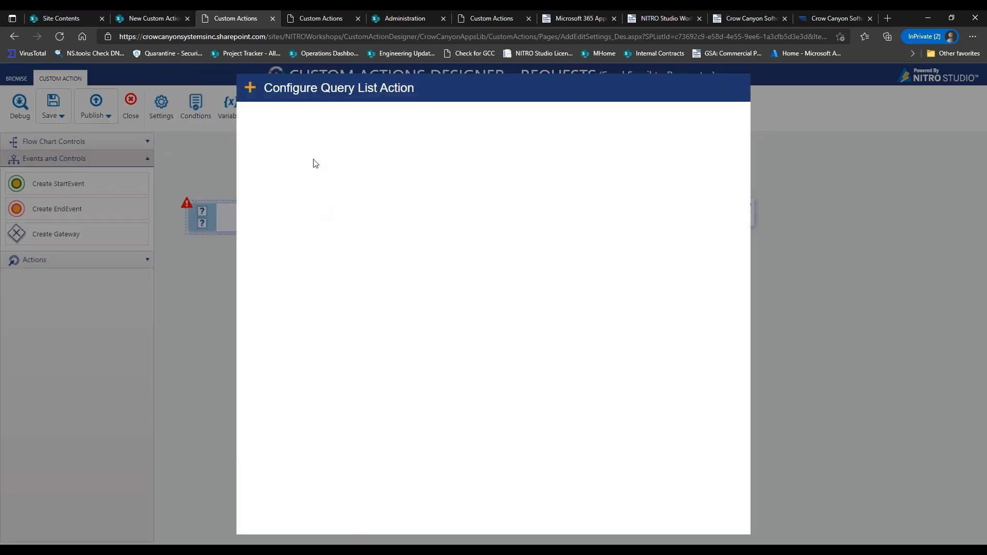
pyautogui.click(364, 123)
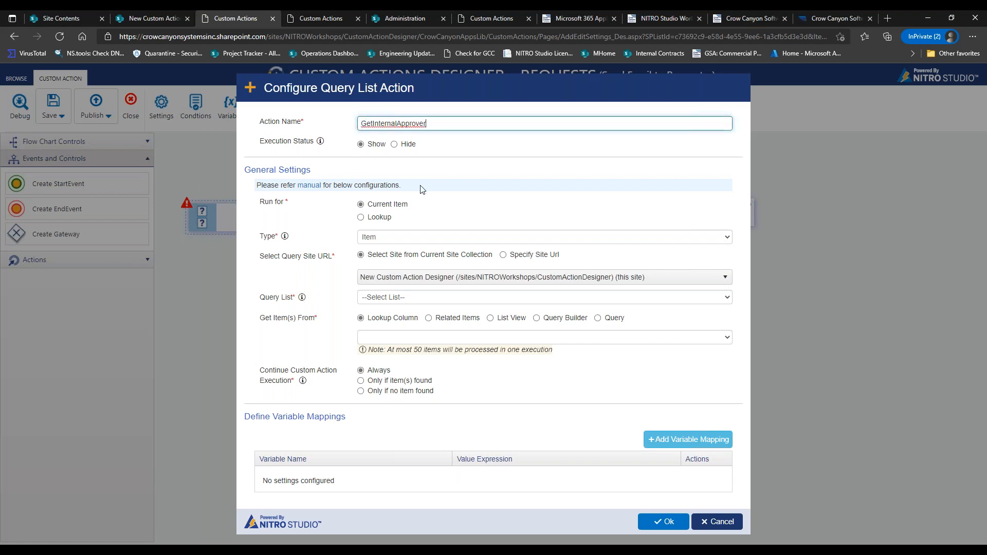
pyautogui.click(389, 238)
pyautogui.click(351, 237)
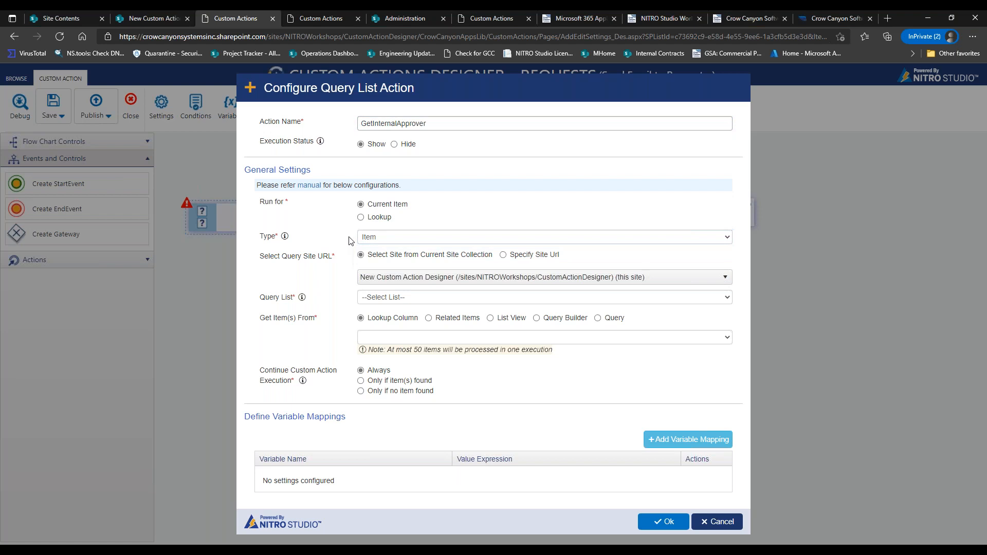
pyautogui.click(392, 297)
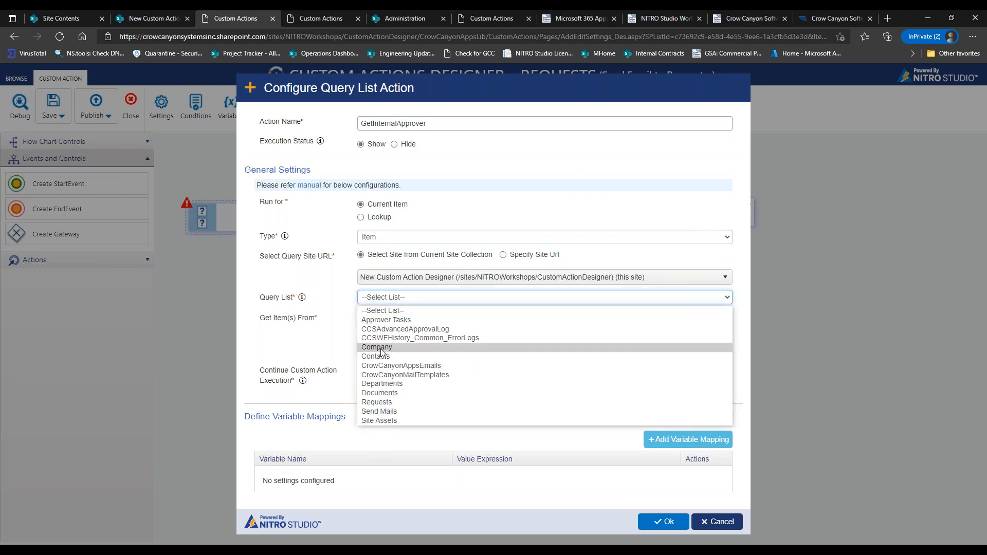
pyautogui.click(385, 384)
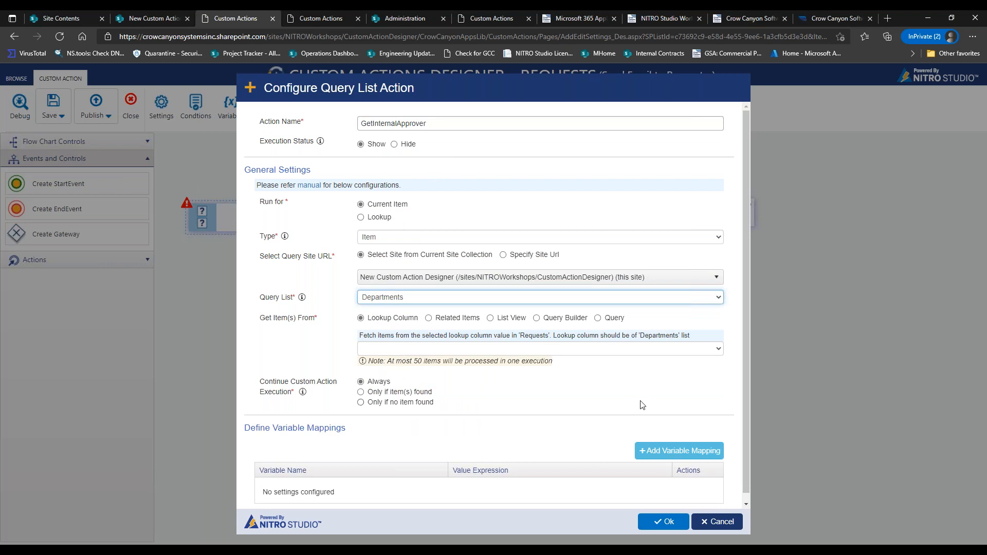
# Add a Query Builder condition Title equals '%%[Requester Department', then bring up the Requests list.
pyautogui.scroll(-1, 746, 358)
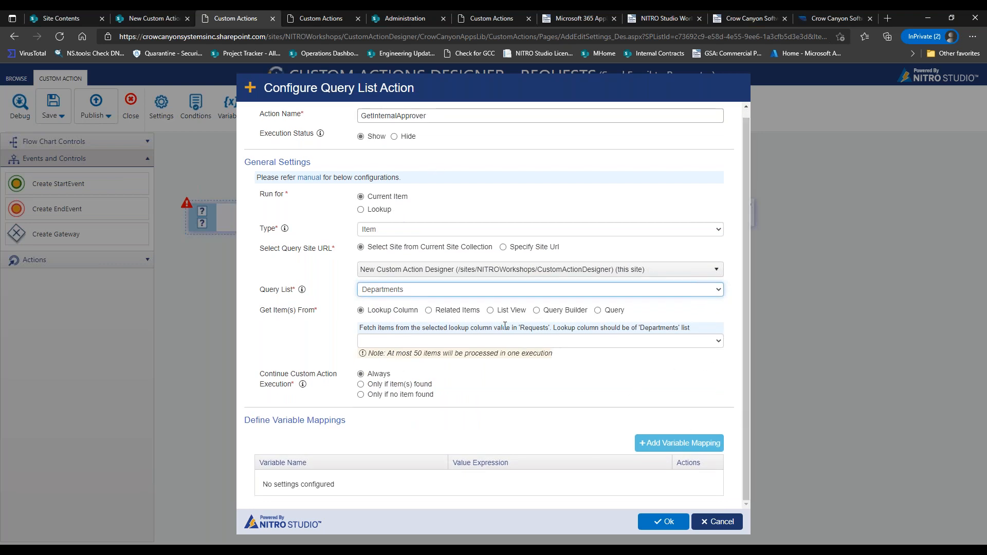
pyautogui.click(536, 310)
pyautogui.click(651, 347)
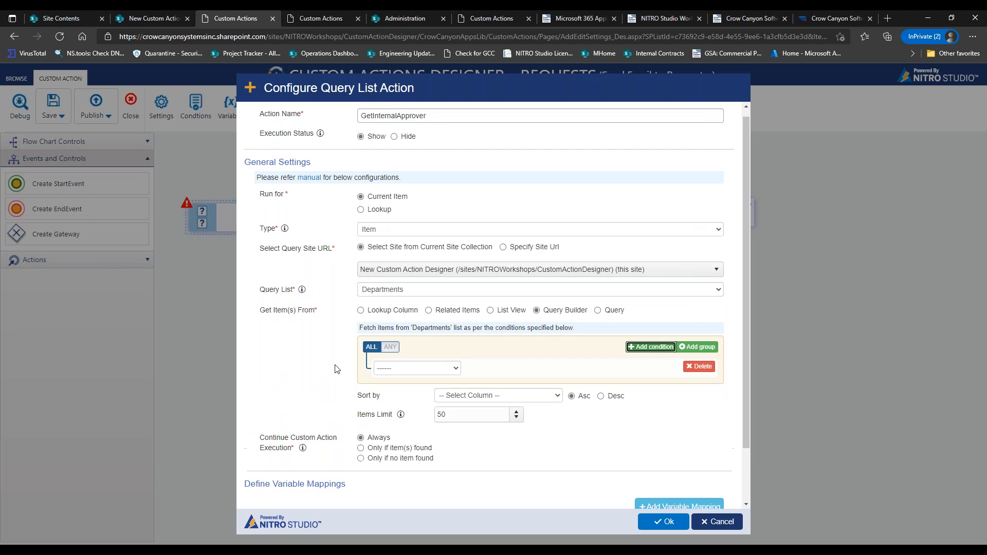
pyautogui.click(401, 369)
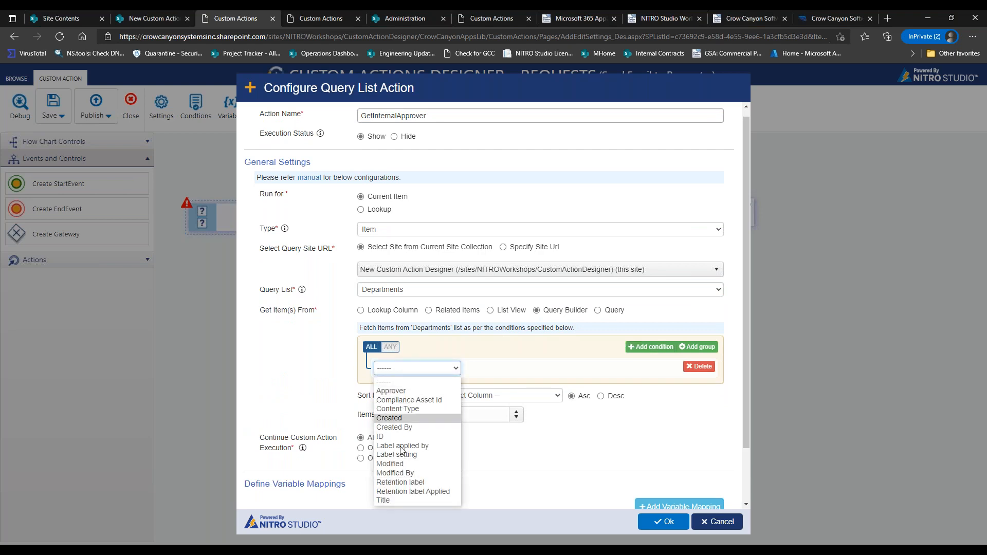
pyautogui.click(401, 502)
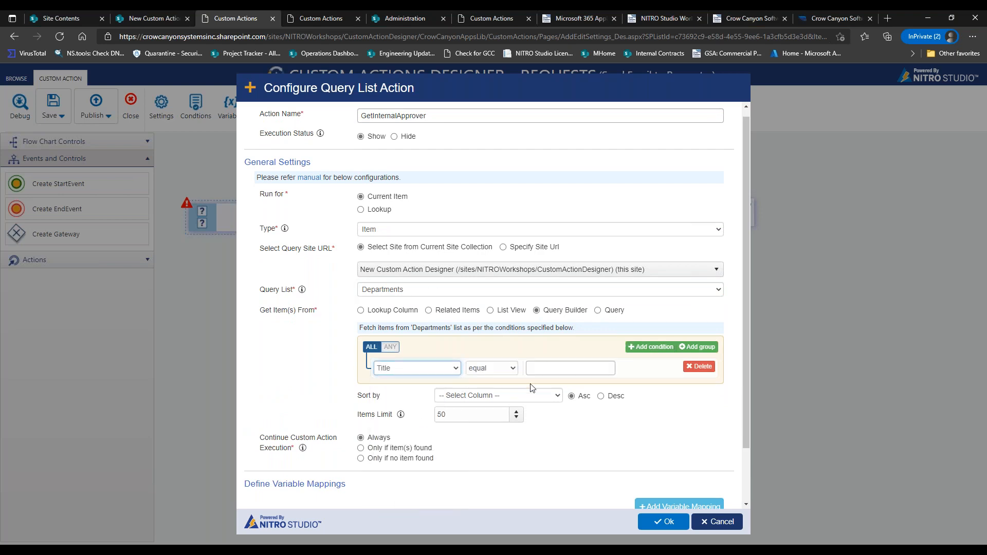
pyautogui.click(545, 368)
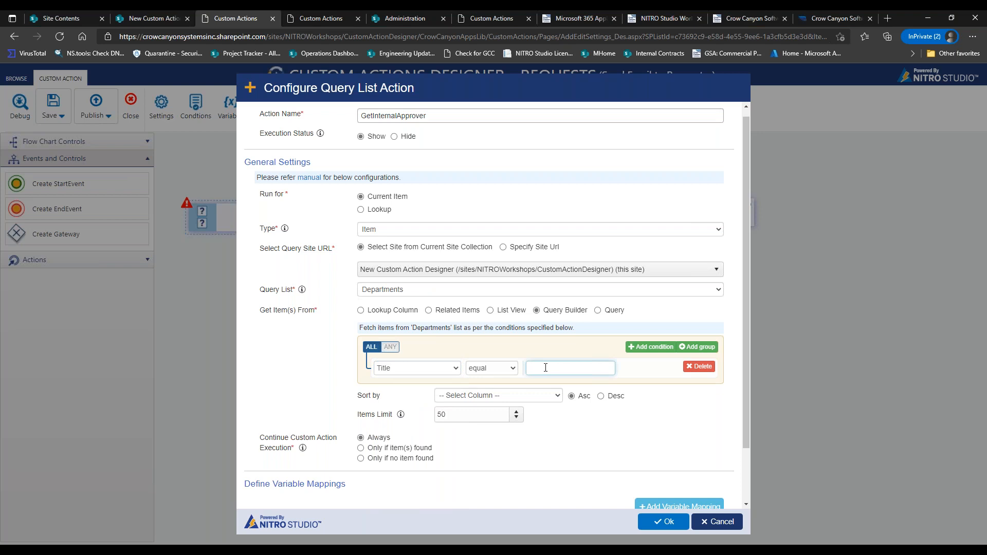
pyautogui.write('%%[Requester Department]')
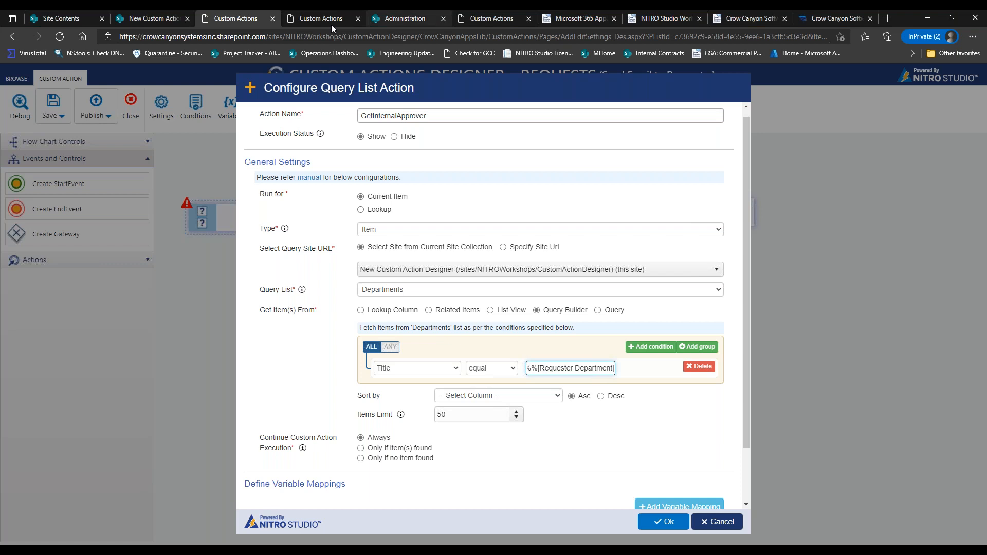
pyautogui.click(152, 18)
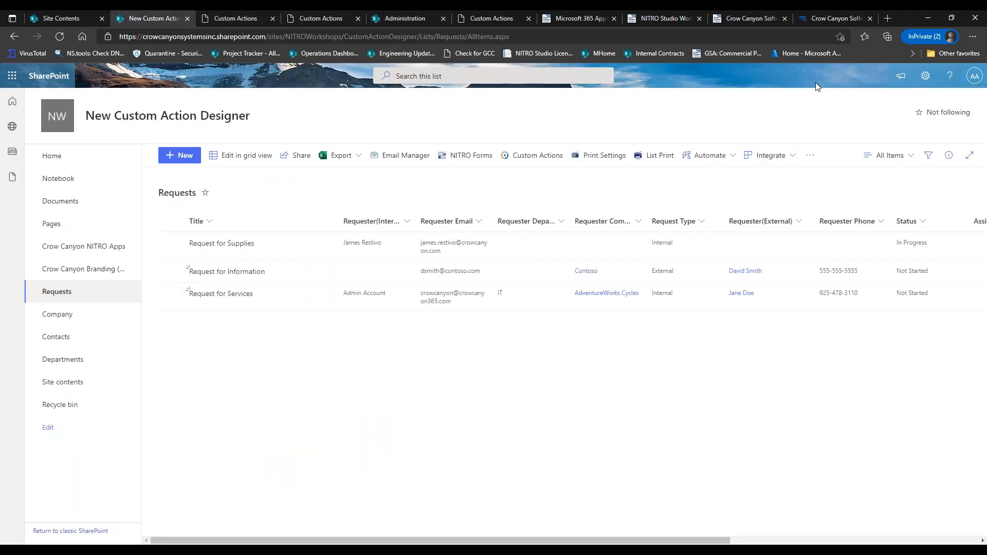
# Copy the Requester Department column's internal name, Requester_x0020_Department, from its column settings page address.
pyautogui.click(924, 77)
pyautogui.click(849, 182)
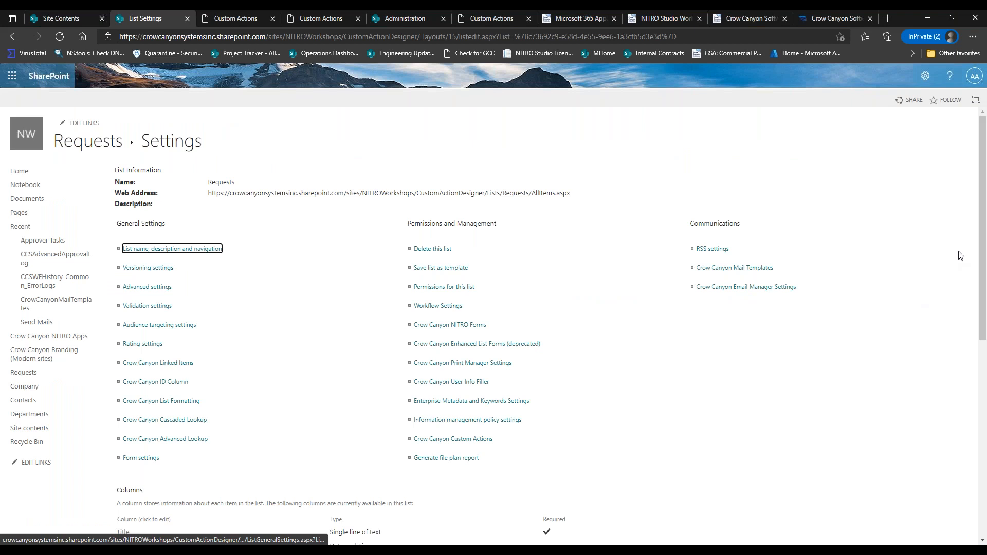
pyautogui.moveTo(985, 224); pyautogui.dragTo(985, 342)
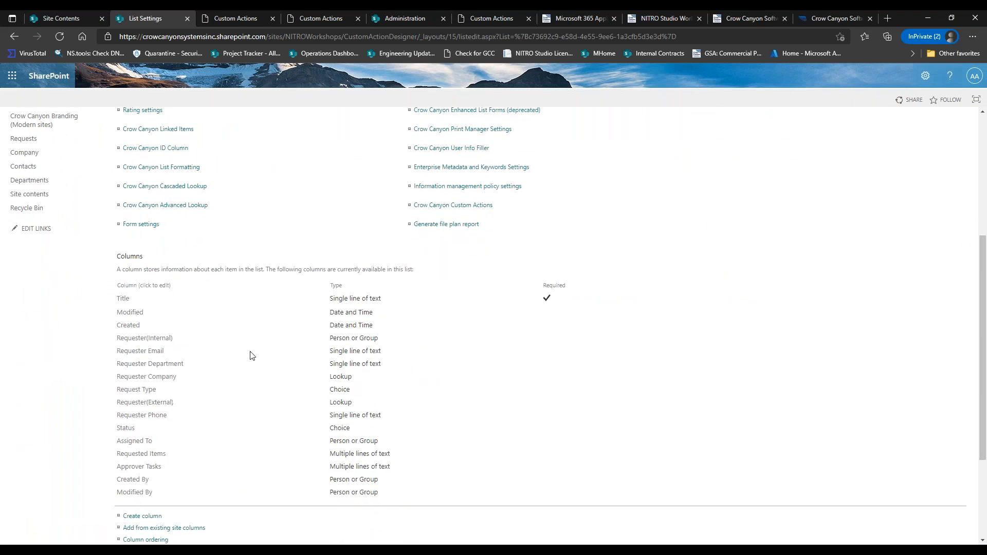
pyautogui.click(171, 363)
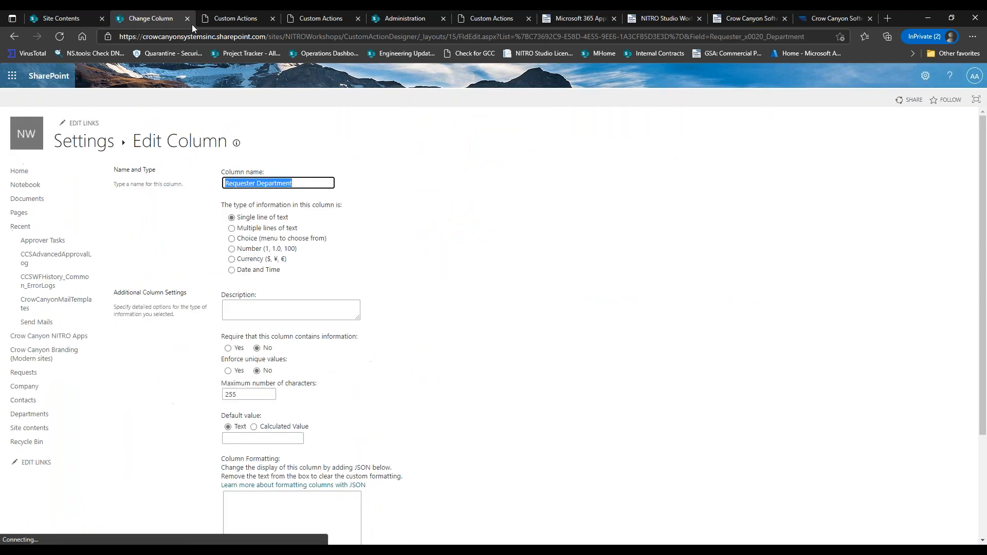
pyautogui.moveTo(710, 37); pyautogui.dragTo(847, 38)
pyautogui.hotkey('ctrl', 'c')
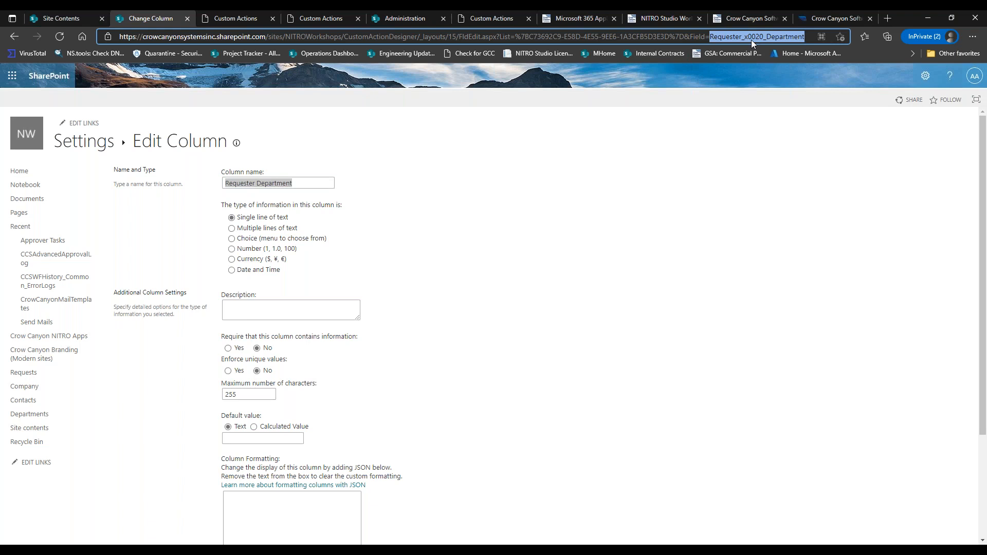
pyautogui.click(236, 19)
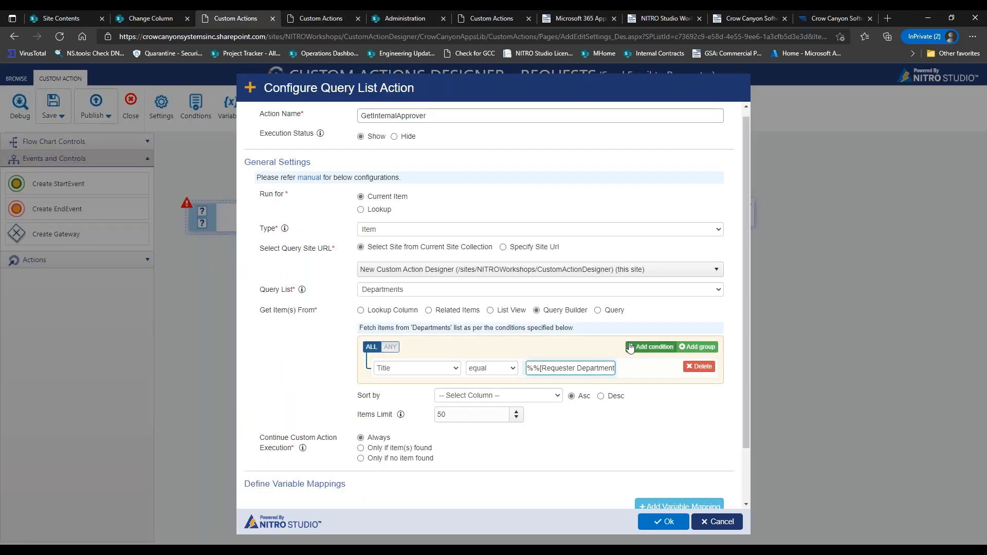
# Complete the Title condition value with the pasted Requester_x0020_Department internal name ending in ]%%.
pyautogui.write(']')
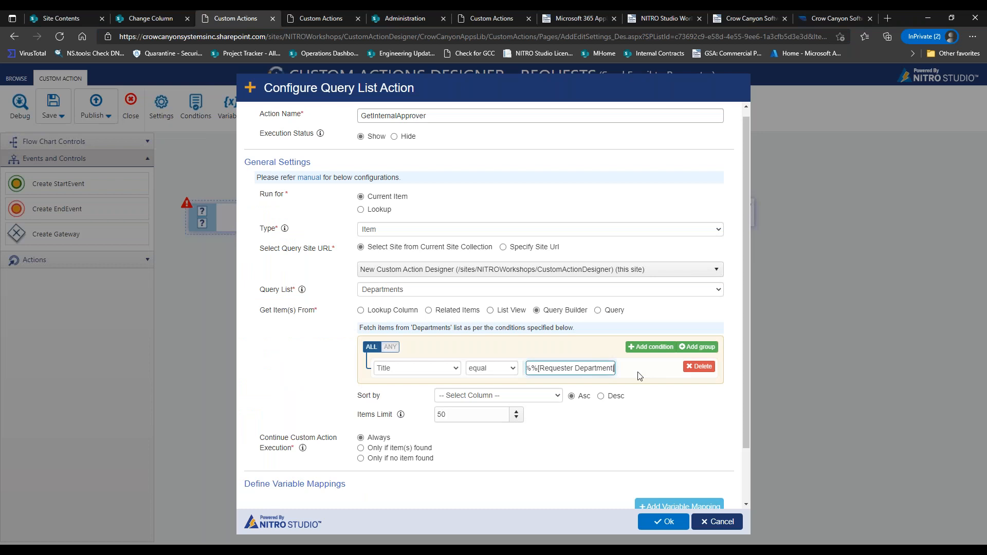
pyautogui.hotkey('ctrl', 'v')
pyautogui.write(']%%')
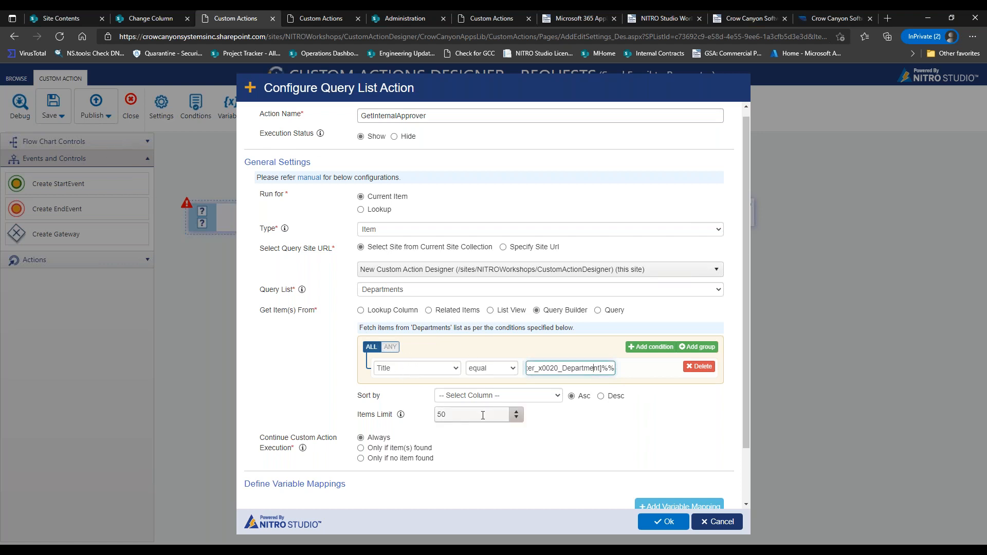
# Map the Approver variable to [Approver|Approver] and save the GetInternalApprover query.
pyautogui.moveTo(746, 406); pyautogui.dragTo(674, 497)
pyautogui.click(680, 444)
pyautogui.click(455, 159)
pyautogui.click(439, 185)
pyautogui.click(437, 187)
pyautogui.write('[Approver|Approver')
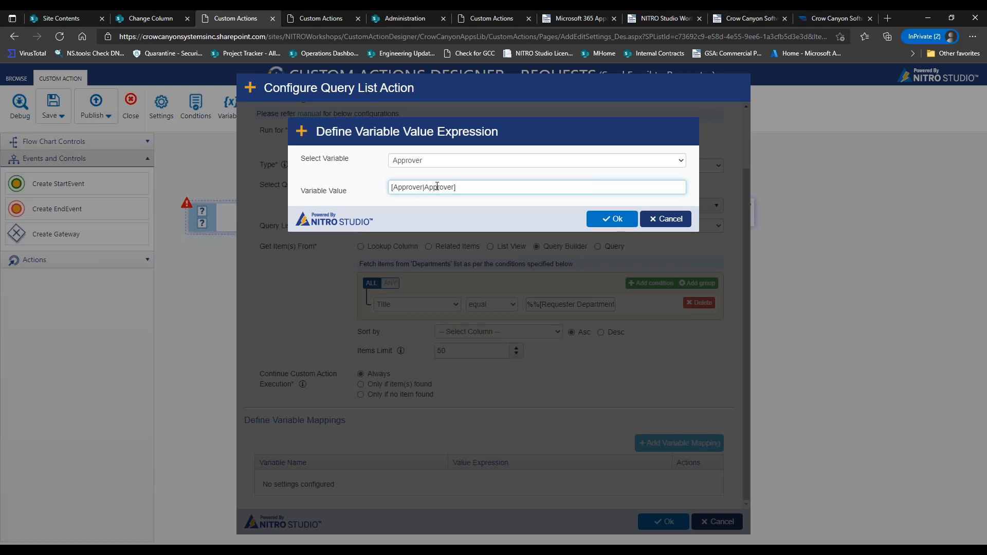
pyautogui.click(609, 220)
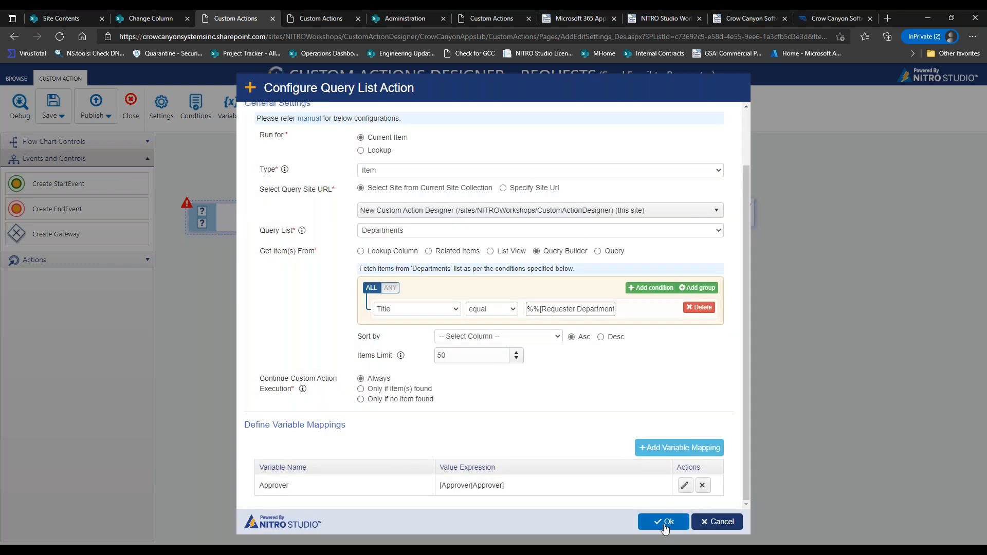
pyautogui.click(665, 525)
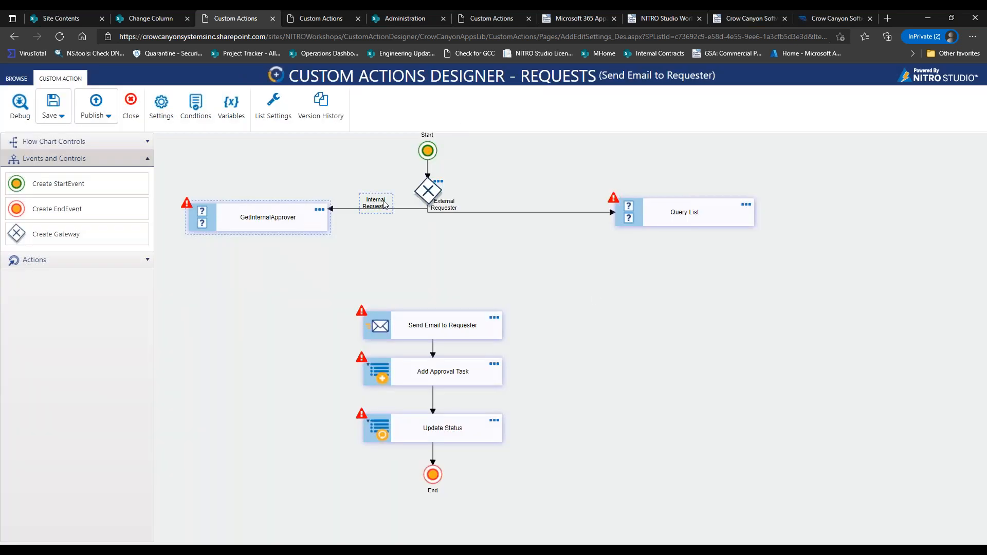
# Name the second query action GetExternalApprover and set it to query the Company list.
pyautogui.moveTo(407, 209); pyautogui.dragTo(407, 218)
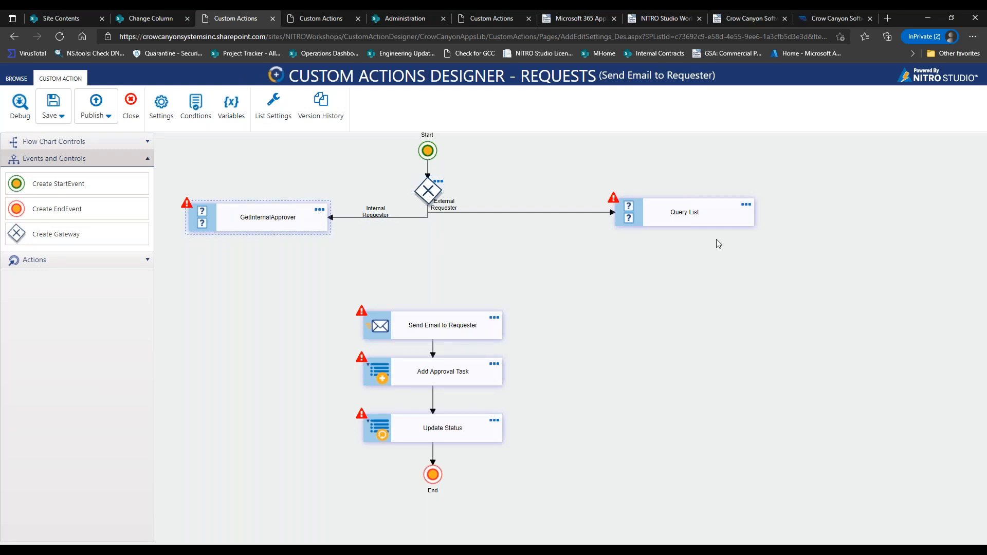
pyautogui.click(746, 203)
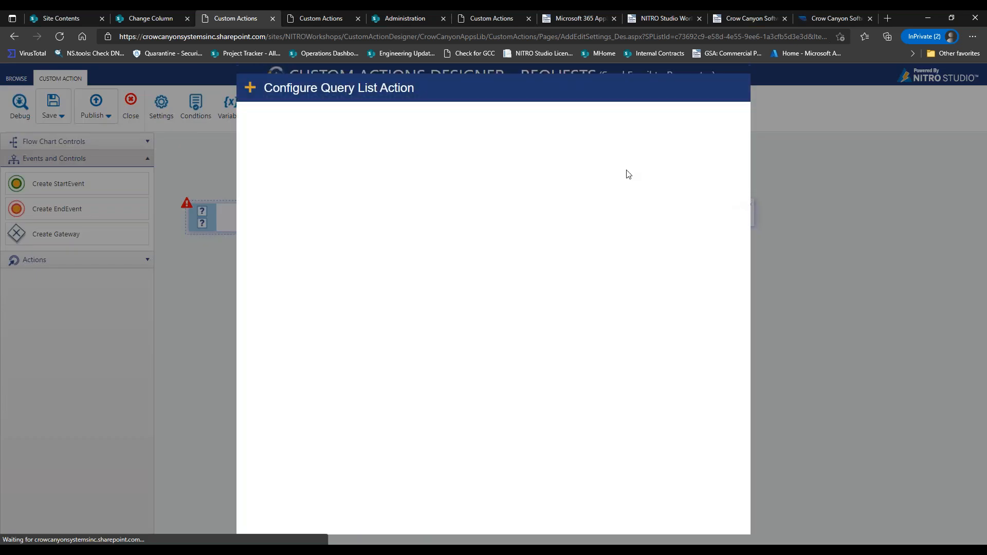
pyautogui.click(526, 122)
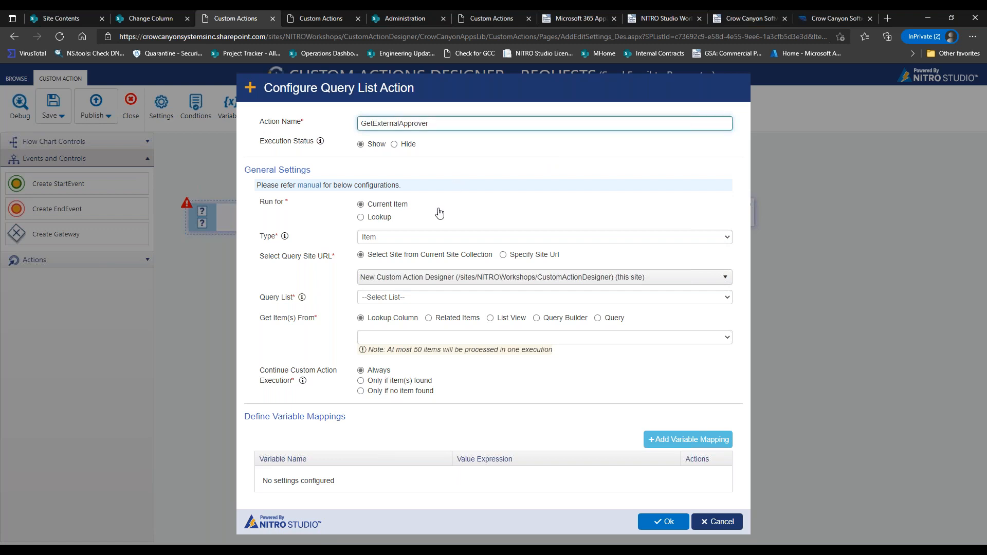
pyautogui.click(440, 296)
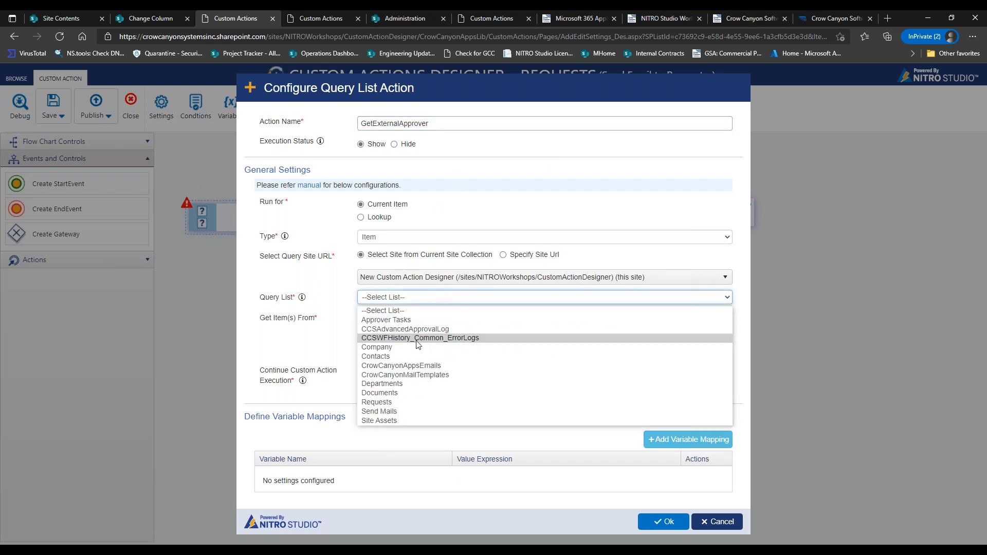
pyautogui.click(403, 348)
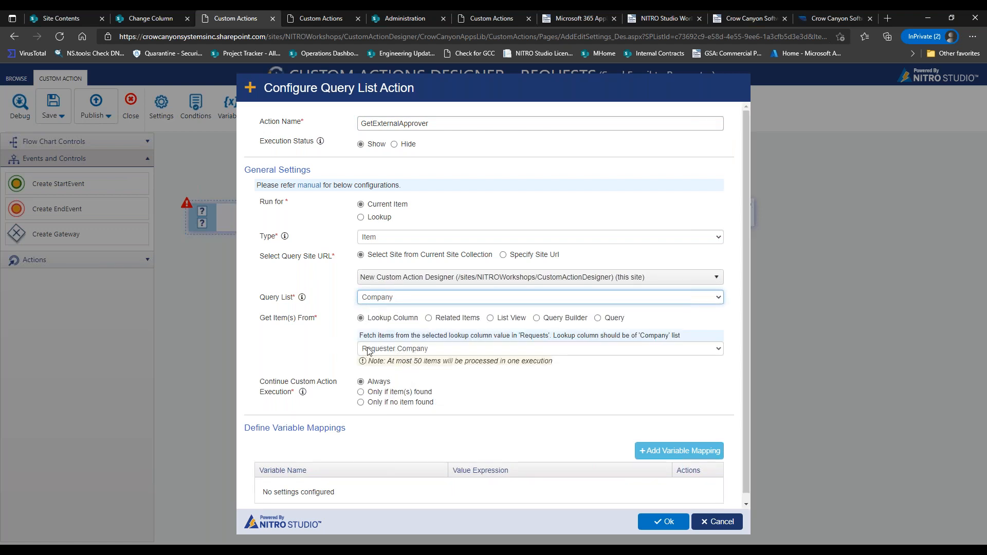
pyautogui.click(132, 18)
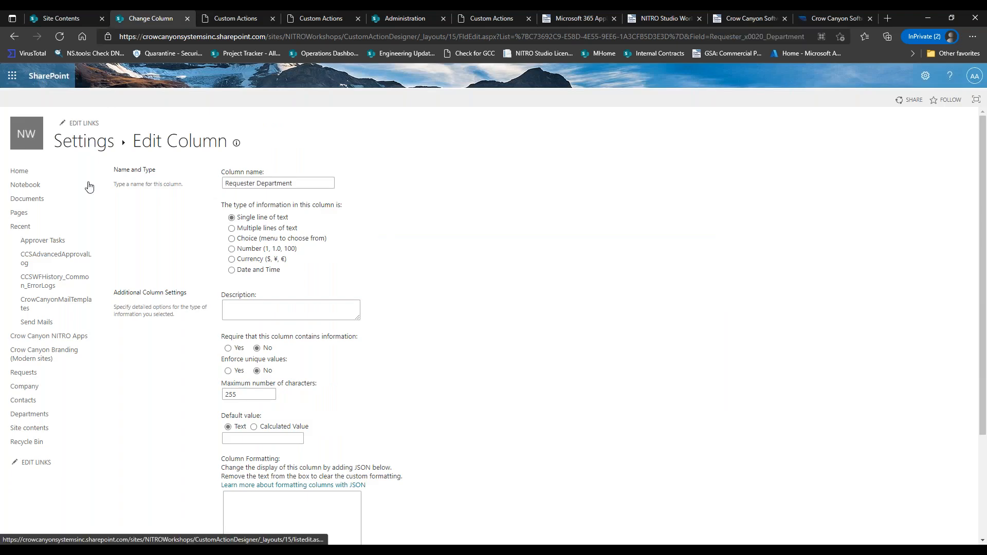
# Start a new External request from the Requests list, then return to the GetExternalApprover query settings.
pyautogui.click(38, 375)
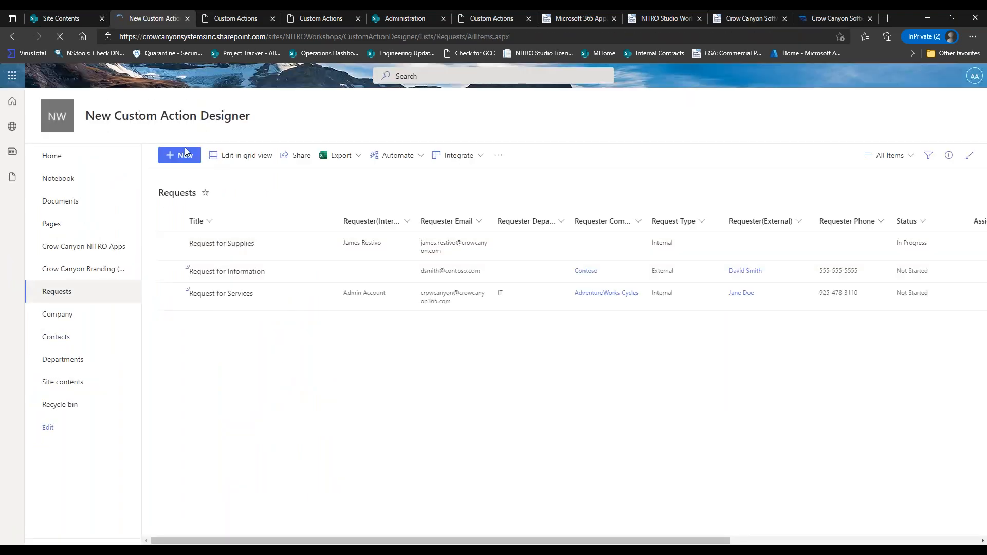
pyautogui.click(178, 156)
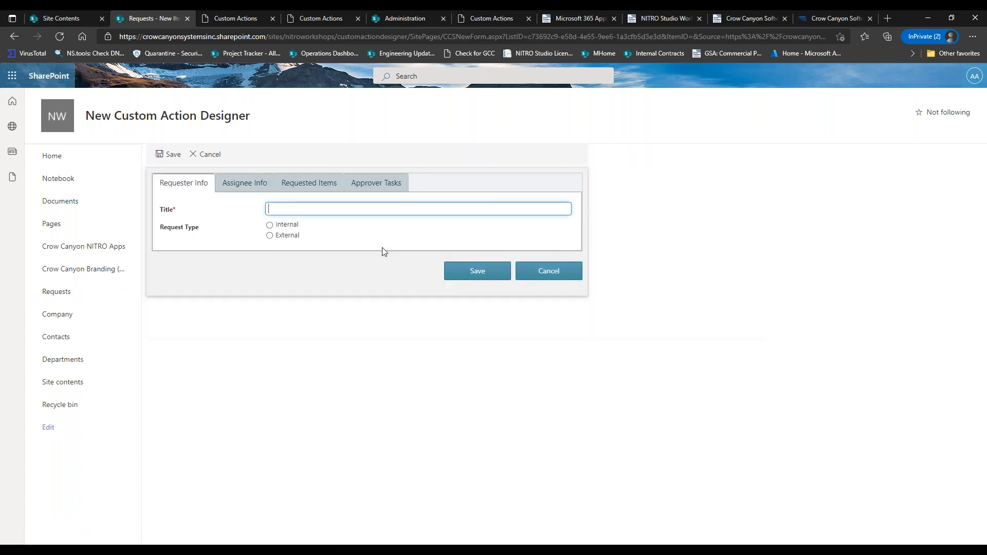
pyautogui.click(294, 237)
pyautogui.moveTo(199, 274); pyautogui.dragTo(224, 288)
pyautogui.click(225, 288)
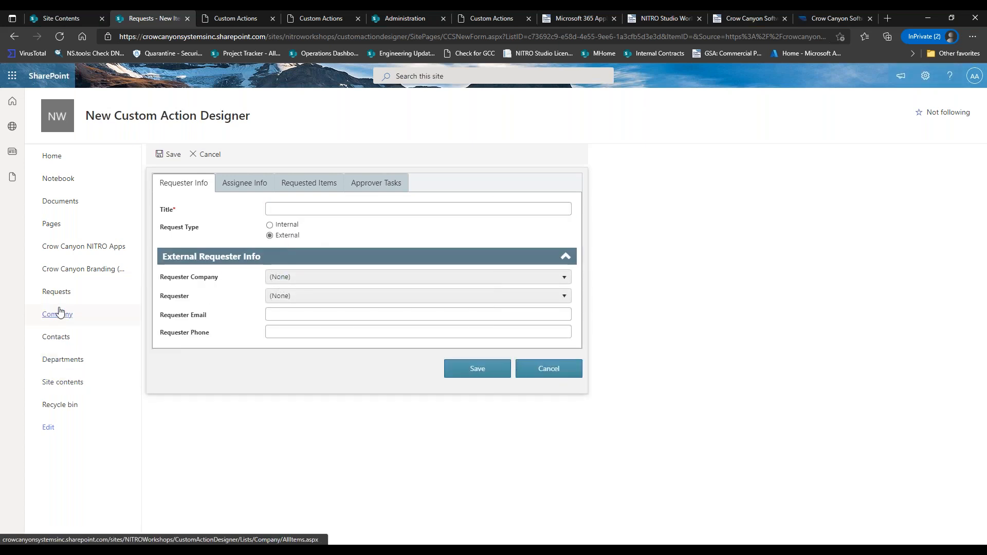
pyautogui.click(222, 18)
pyautogui.moveTo(746, 299); pyautogui.dragTo(745, 339)
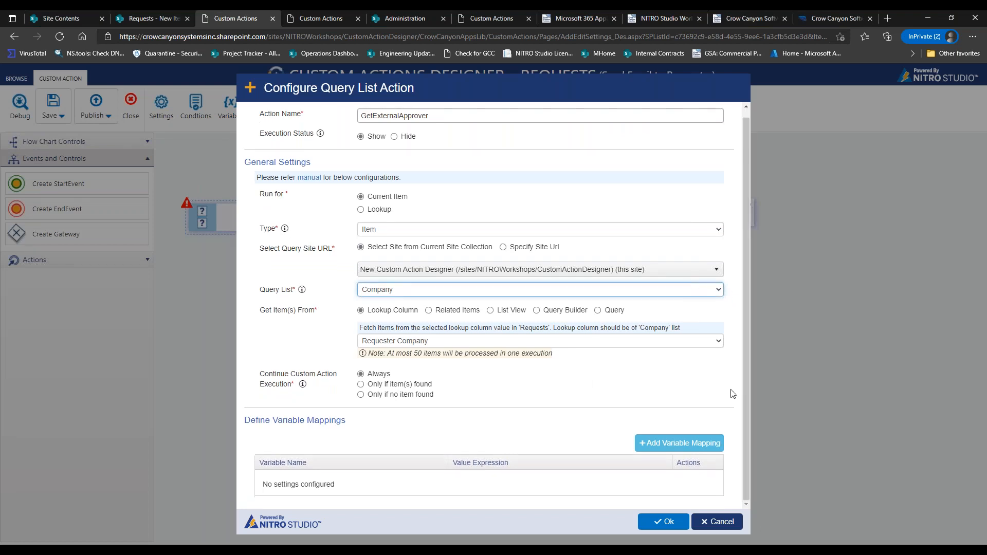
# Map Approver to [Approver|Approver] in GetExternalApprover, save, and shift the External Requester label right.
pyautogui.click(704, 449)
pyautogui.click(483, 164)
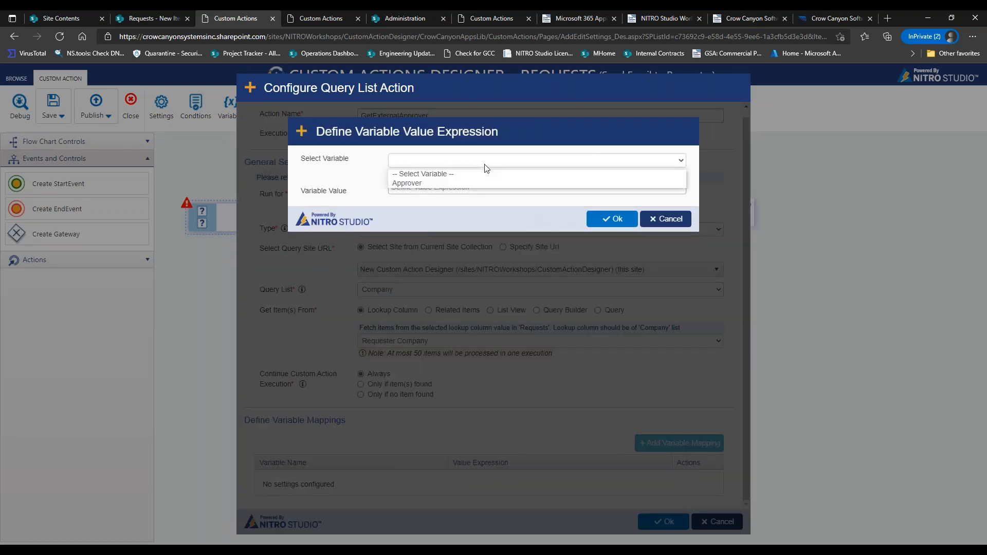
pyautogui.click(448, 183)
pyautogui.write('[Approver|Approver')
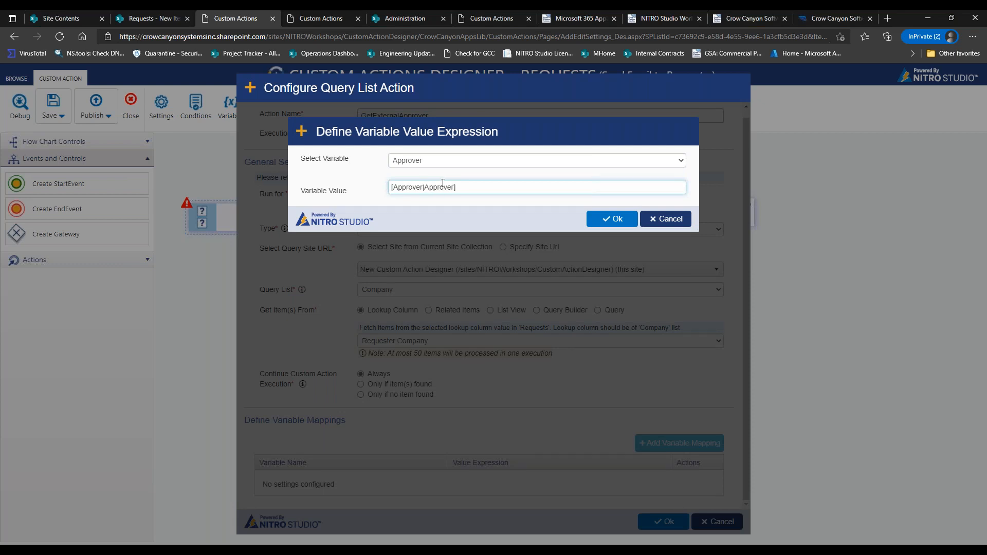
pyautogui.click(617, 218)
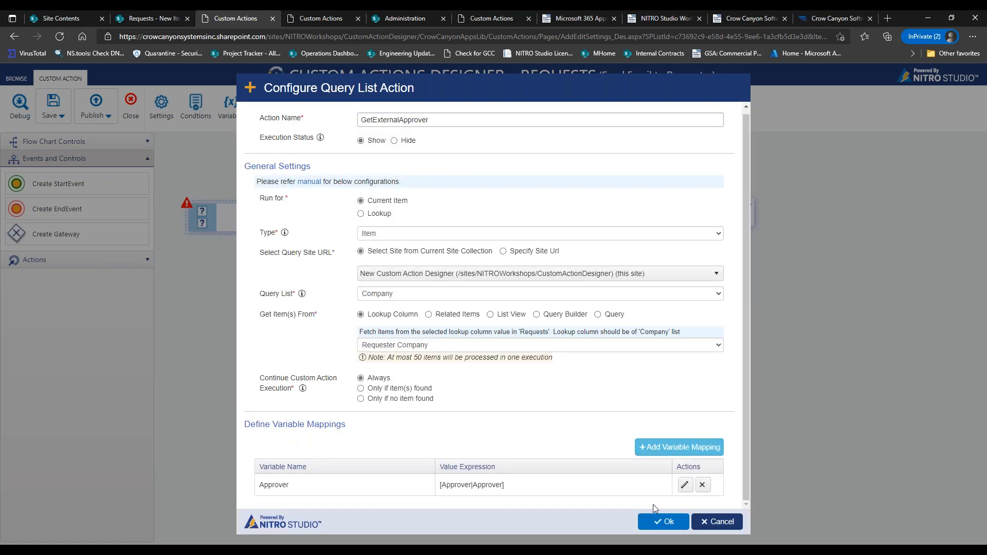
pyautogui.click(665, 522)
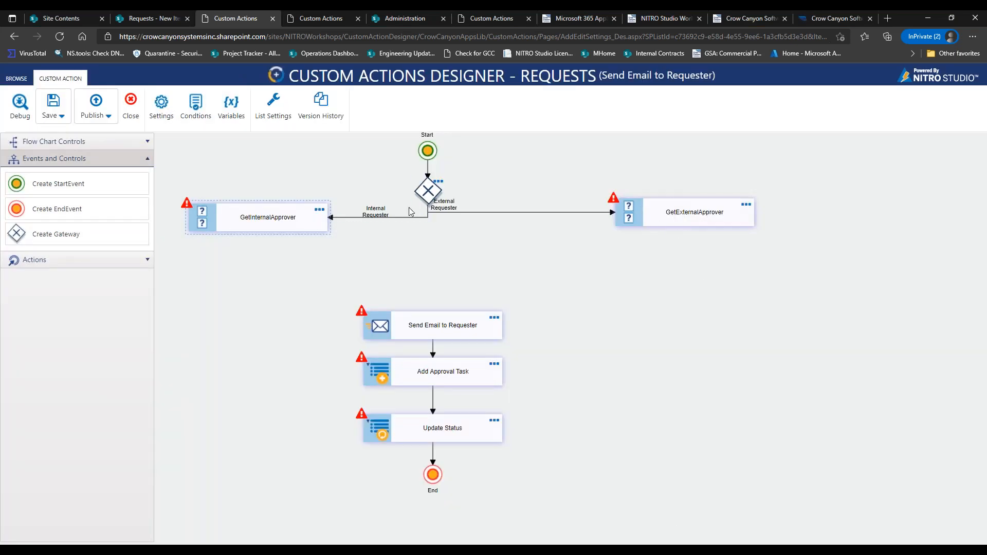
pyautogui.moveTo(446, 212); pyautogui.dragTo(507, 212)
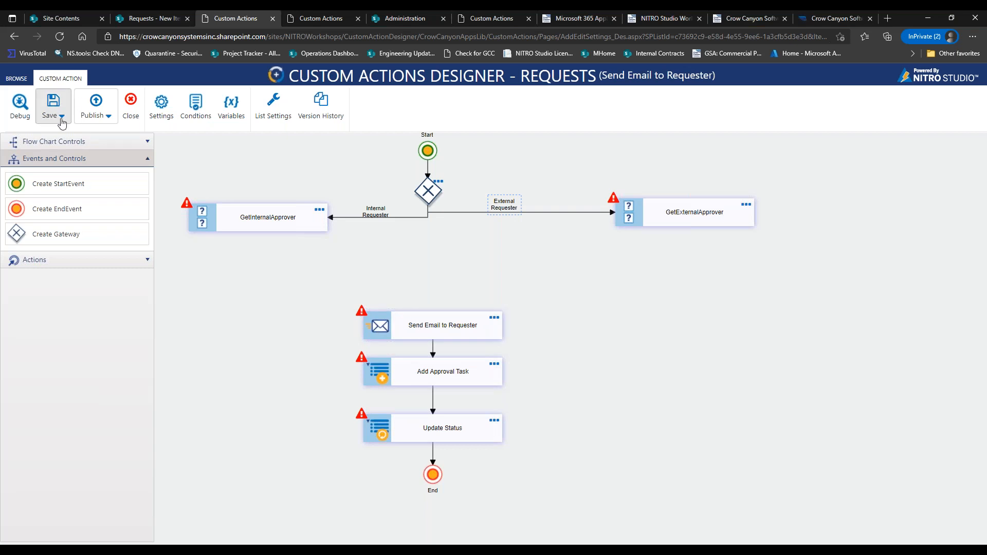
# Place a new gateway and connect both GetInternalApprover and GetExternalApprover into it.
pyautogui.moveTo(73, 227); pyautogui.dragTo(433, 268)
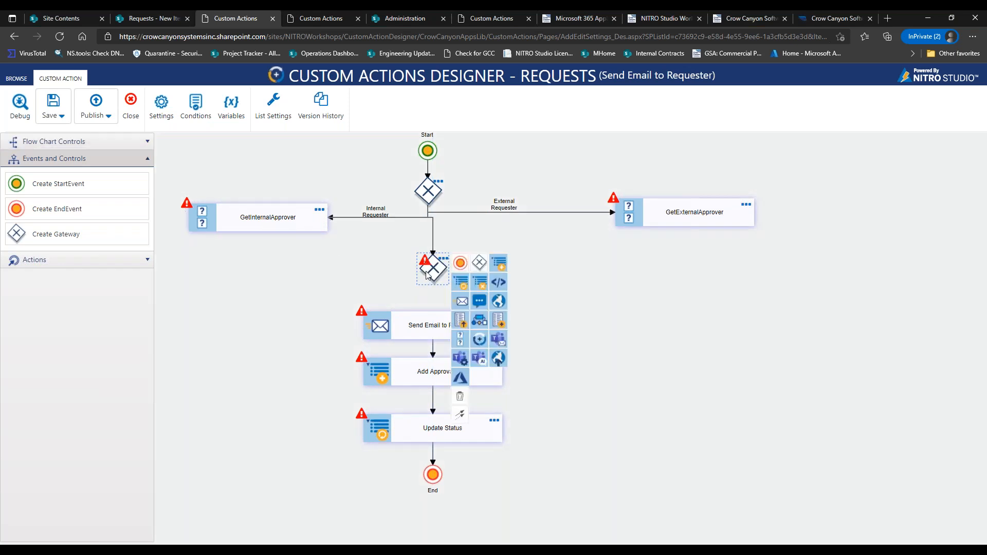
pyautogui.moveTo(430, 235); pyautogui.dragTo(269, 267)
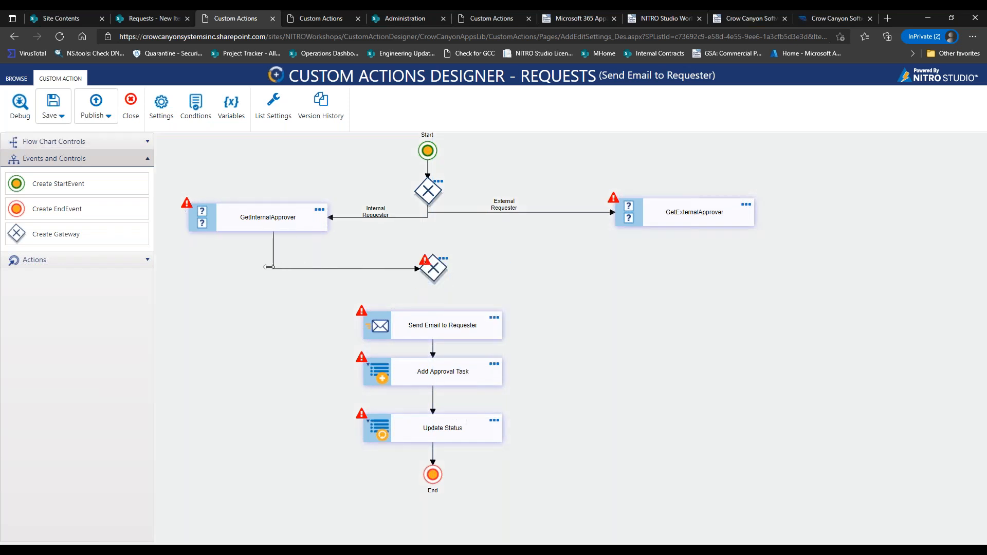
pyautogui.click(675, 227)
pyautogui.moveTo(769, 357); pyautogui.dragTo(446, 269)
pyautogui.click(446, 269)
pyautogui.moveTo(431, 227); pyautogui.dragTo(685, 256)
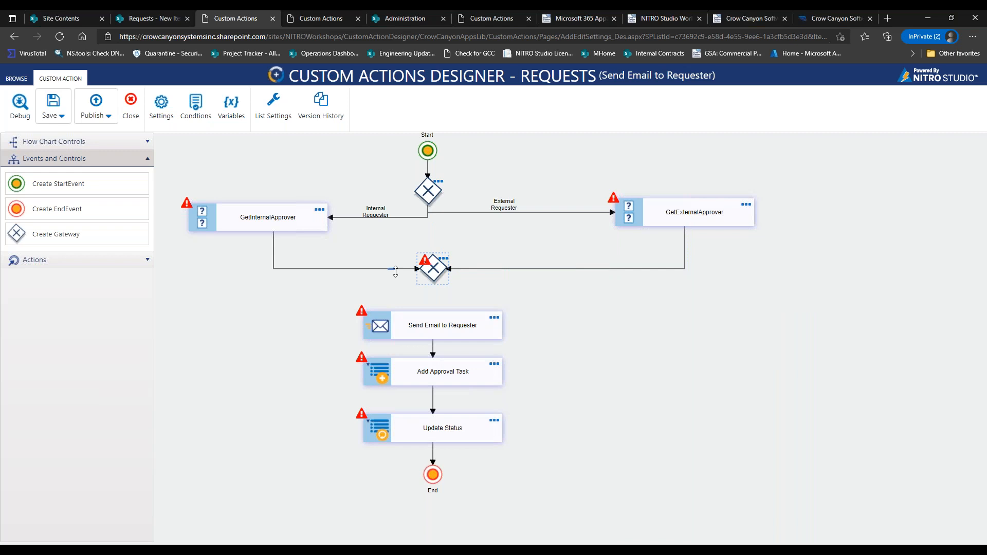
pyautogui.click(448, 271)
# Add an End event after the new gateway and lasso-move the Send Email, Approval Task and Status chain left.
pyautogui.click(435, 276)
pyautogui.click(457, 269)
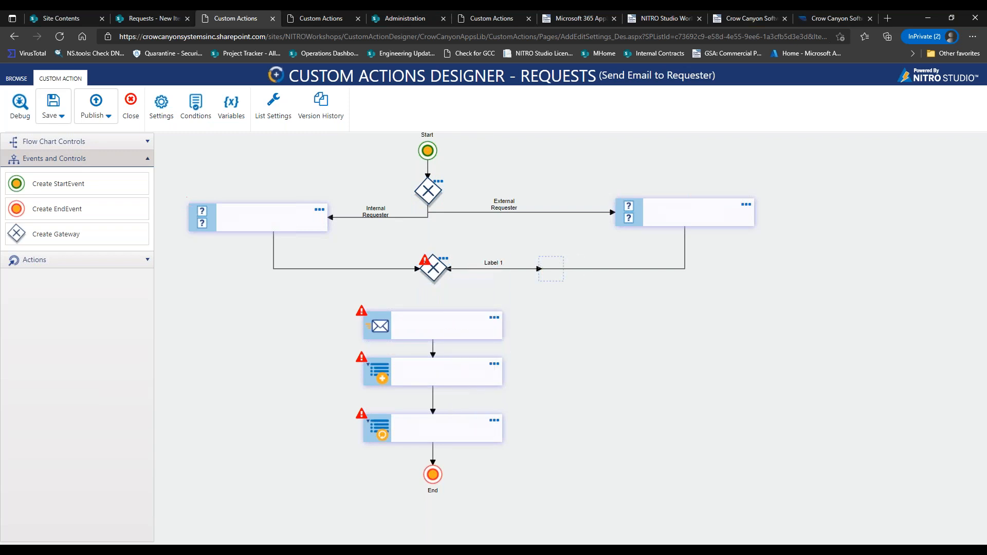
pyautogui.moveTo(551, 269); pyautogui.dragTo(533, 289)
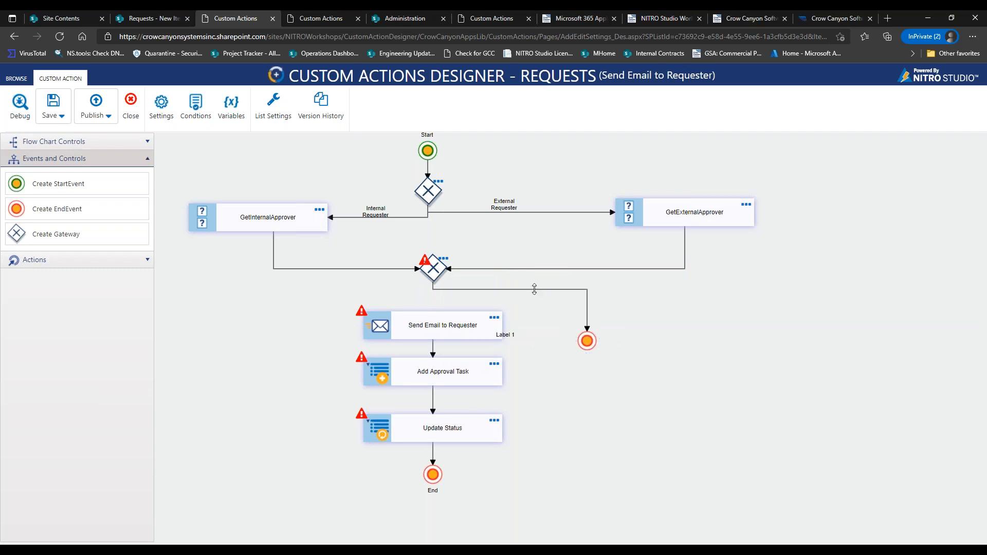
pyautogui.click(65, 139)
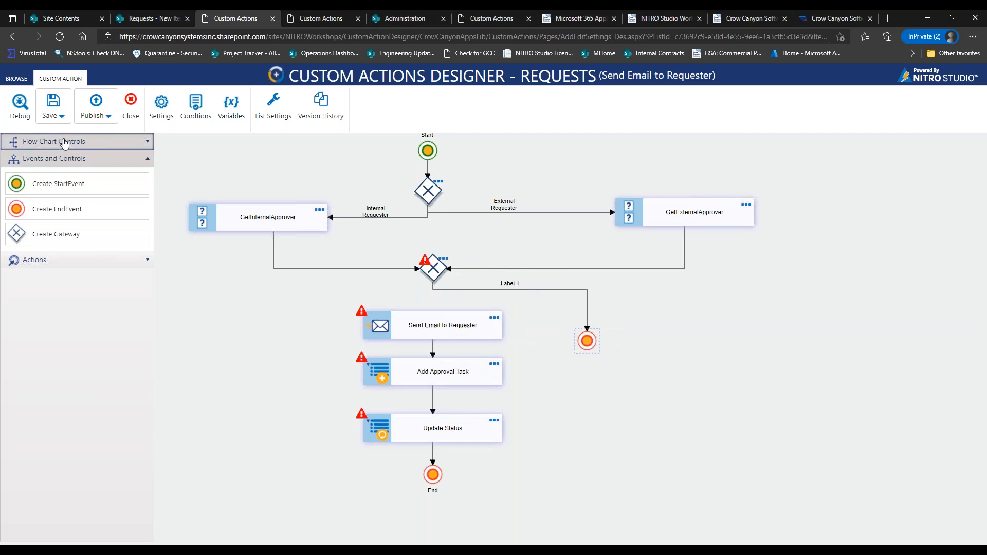
pyautogui.click(54, 191)
pyautogui.moveTo(329, 297); pyautogui.dragTo(403, 327)
pyautogui.moveTo(565, 438); pyautogui.dragTo(556, 514)
pyautogui.moveTo(477, 326); pyautogui.dragTo(326, 361)
pyautogui.click(517, 287)
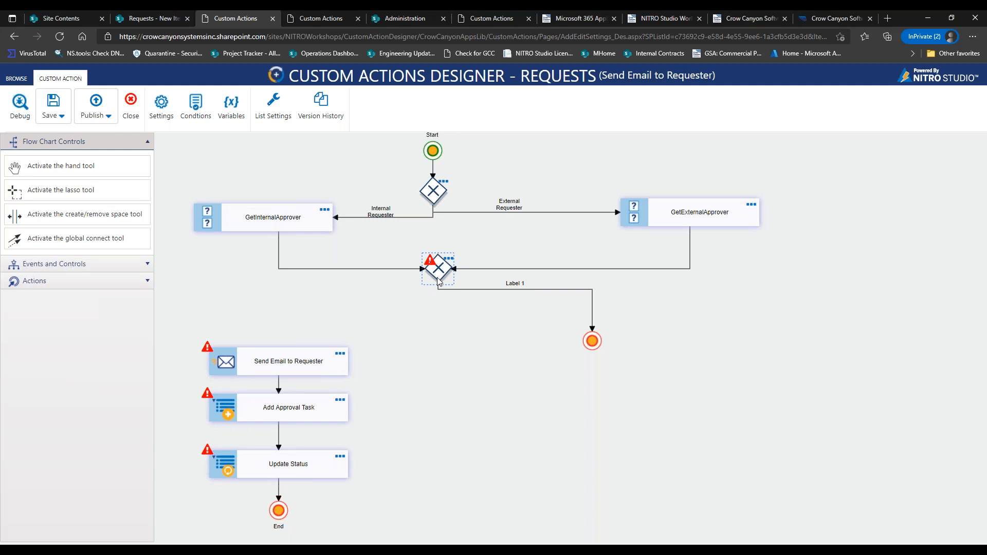
# Connect the gateway to Send Email to Requester as 'Approver Found' and relabel the End branch 'Approver Not Found'.
pyautogui.click(438, 280)
pyautogui.moveTo(465, 414); pyautogui.dragTo(276, 359)
pyautogui.moveTo(439, 309); pyautogui.dragTo(323, 303)
pyautogui.doubleClick(334, 312)
pyautogui.write('Approver Found')
pyautogui.doubleClick(516, 282)
pyautogui.moveTo(523, 280); pyautogui.dragTo(499, 281)
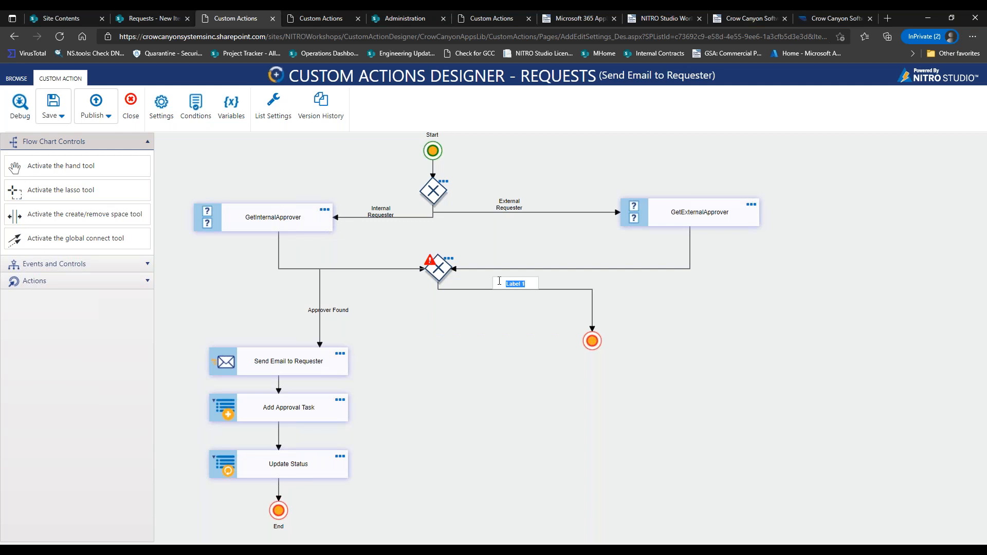
pyautogui.write('Approver Not Found')
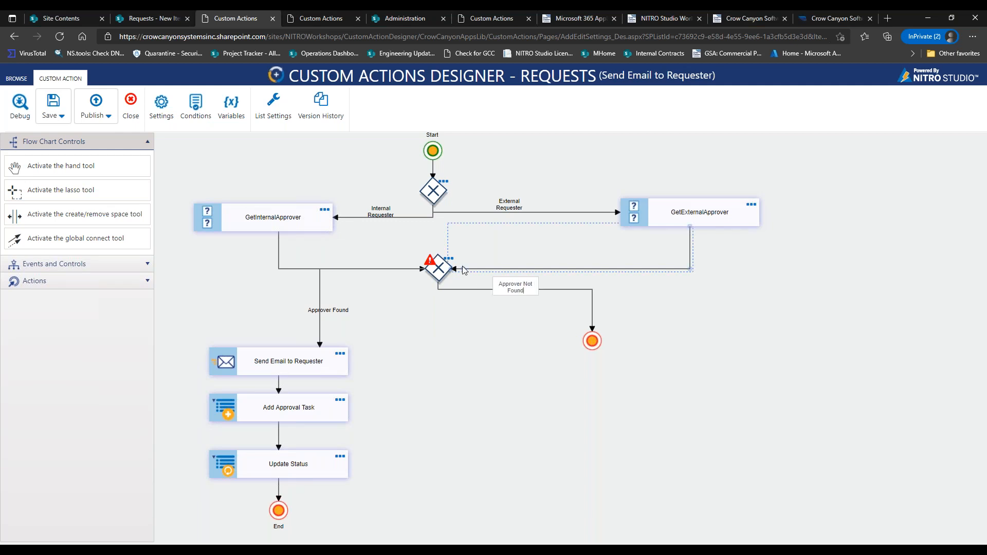
# Name the gateway Check if Approver Found with an Advanced Condition equal to Approver##value,,0.
pyautogui.click(449, 259)
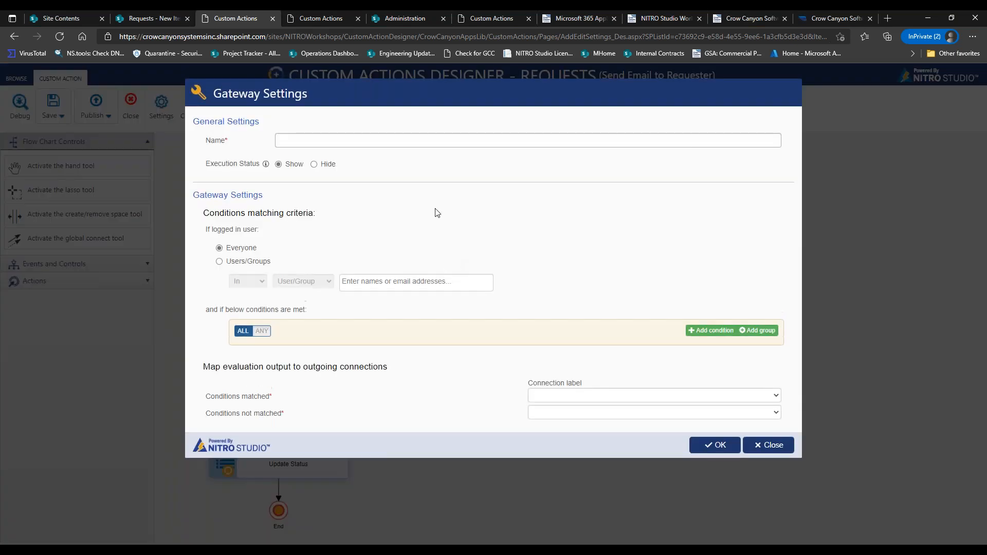
pyautogui.click(386, 138)
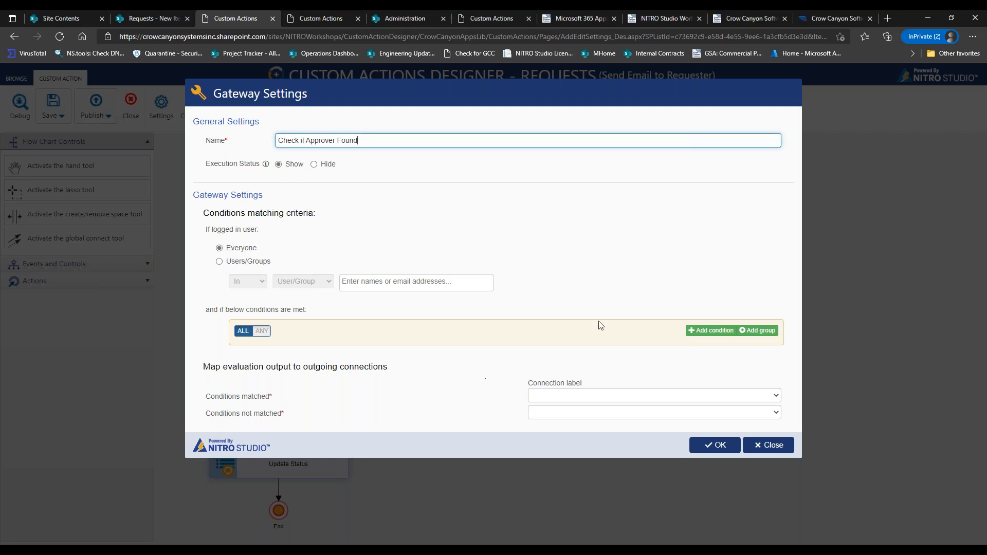
pyautogui.click(700, 331)
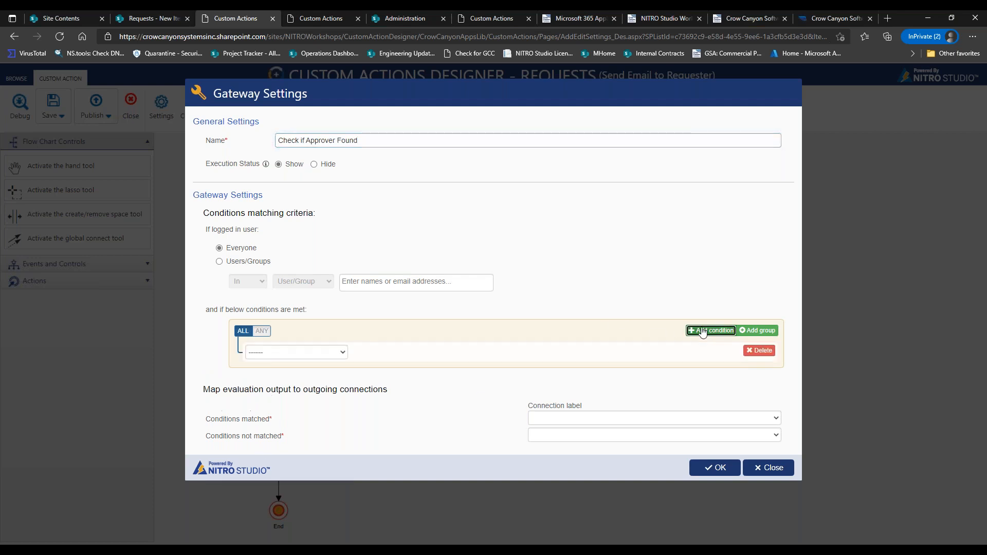
pyautogui.click(344, 353)
pyautogui.click(378, 374)
pyautogui.click(383, 352)
pyautogui.click(381, 351)
pyautogui.click(476, 356)
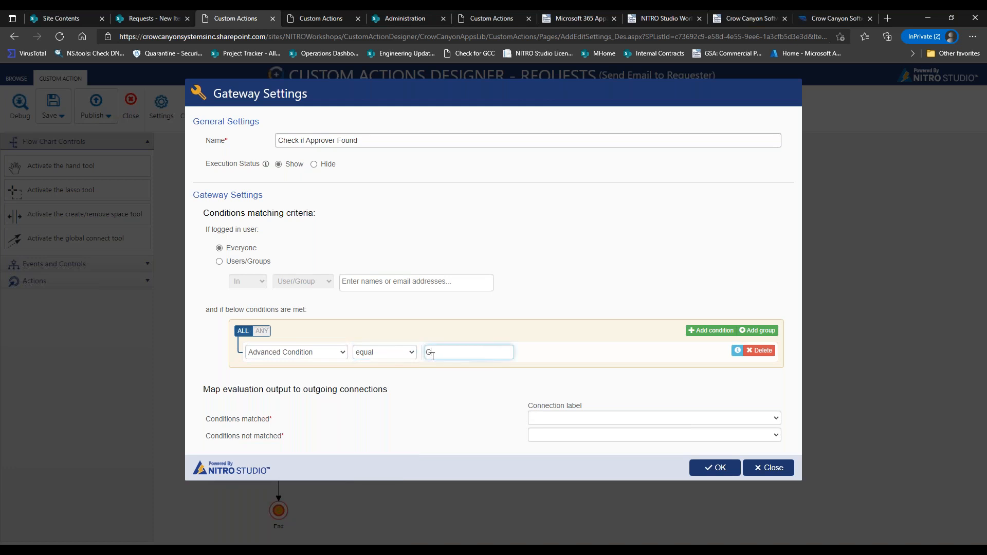
pyautogui.write('Approver##value,,0')
# Route matched conditions to Approver Not Found and unmatched to Approver Found, then save the gateway.
pyautogui.click(586, 418)
pyautogui.click(616, 387)
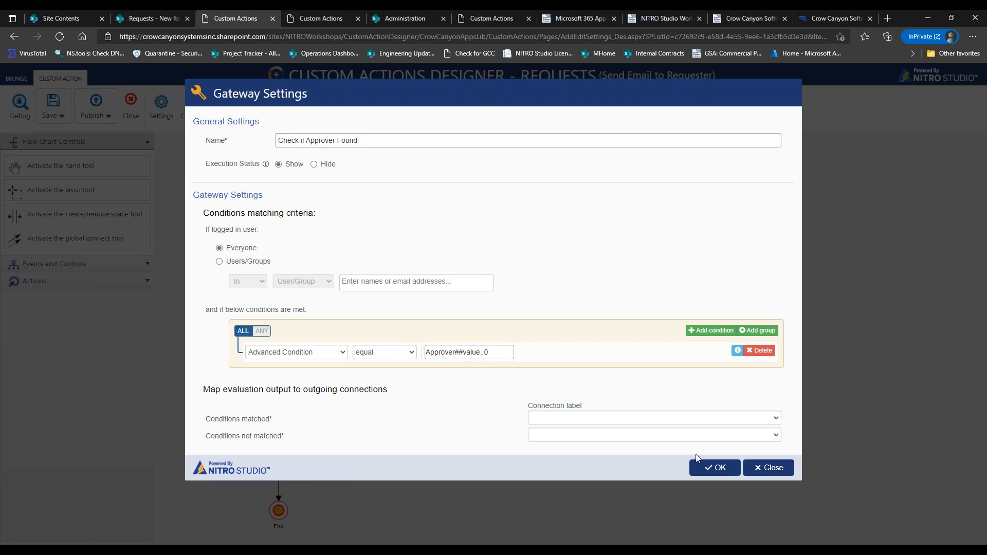
pyautogui.click(688, 415)
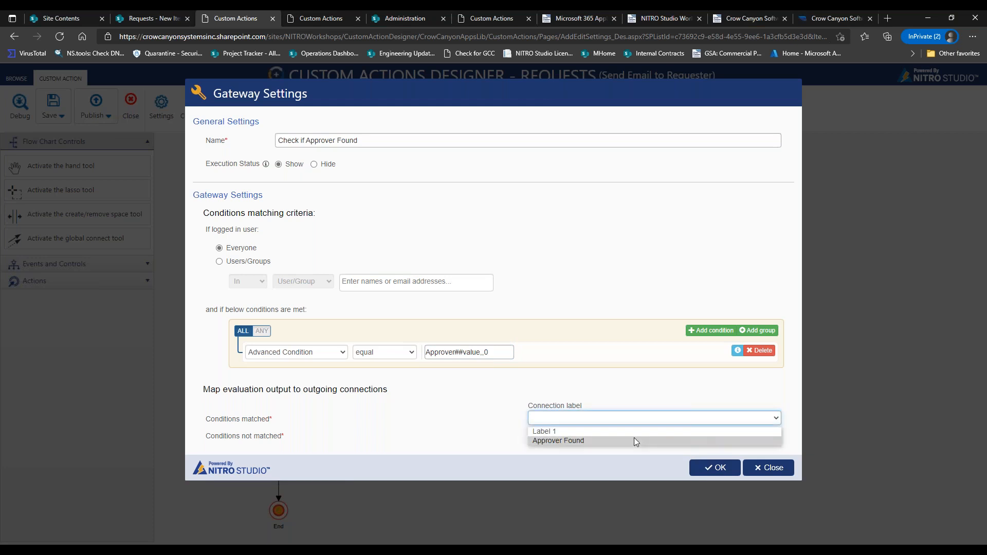
pyautogui.click(576, 429)
pyautogui.click(561, 432)
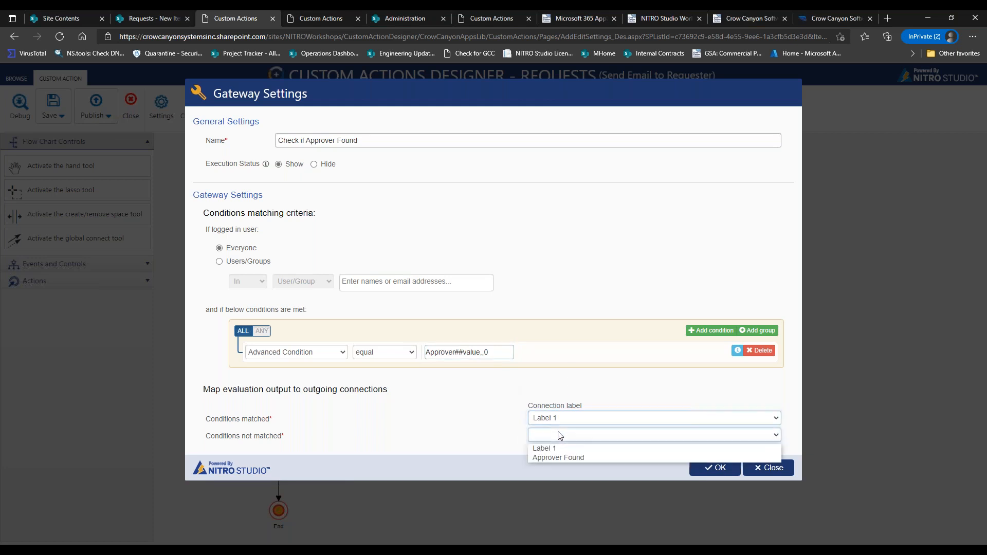
pyautogui.click(558, 459)
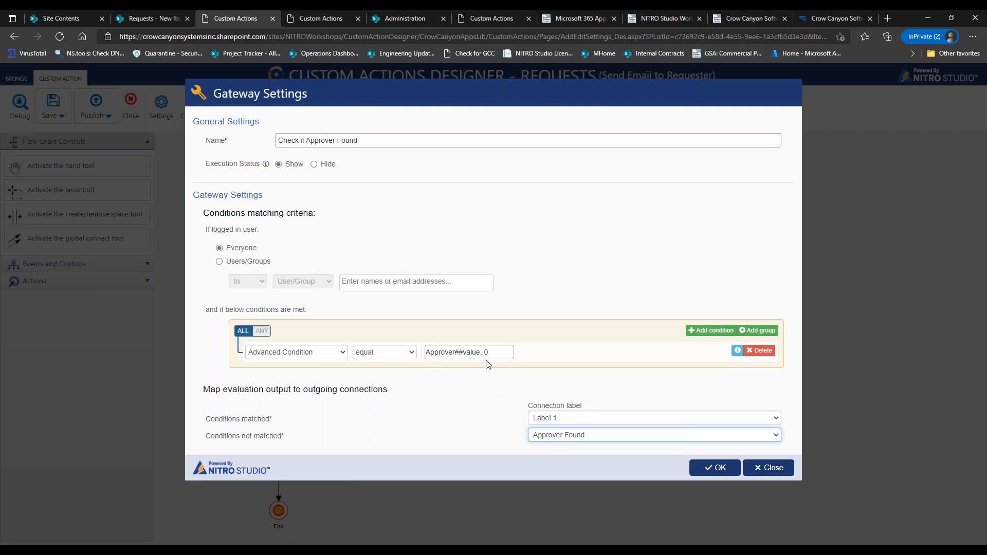
pyautogui.moveTo(246, 436); pyautogui.dragTo(383, 439)
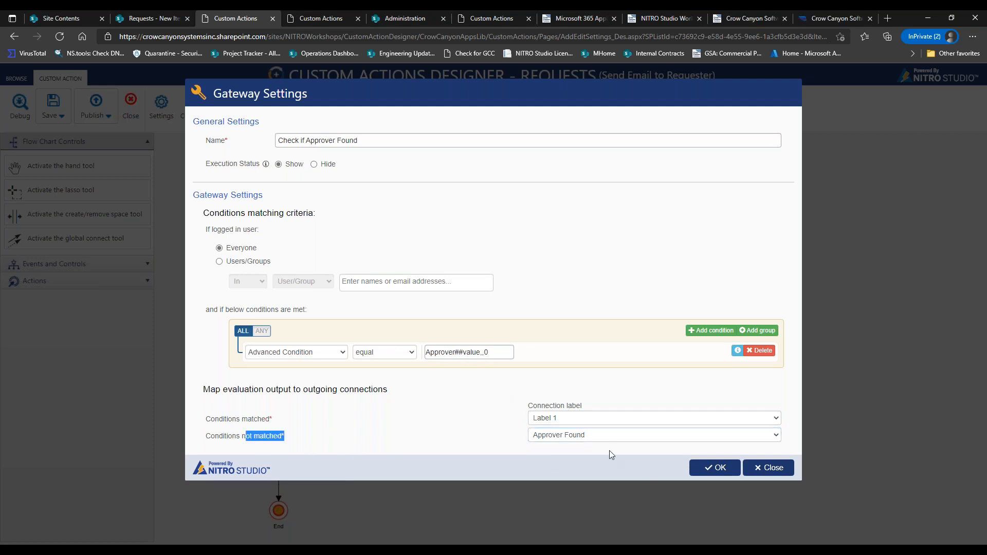
pyautogui.click(711, 467)
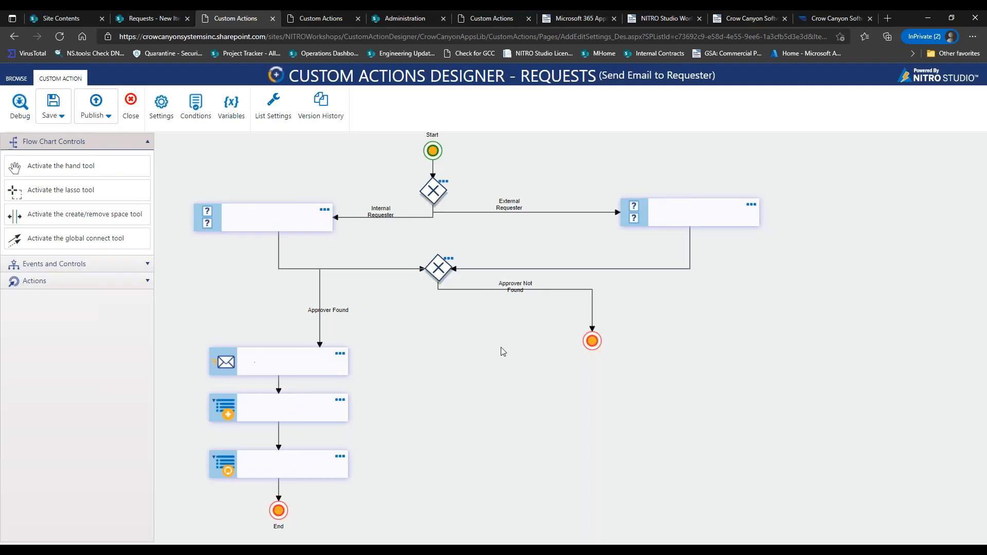
pyautogui.click(450, 262)
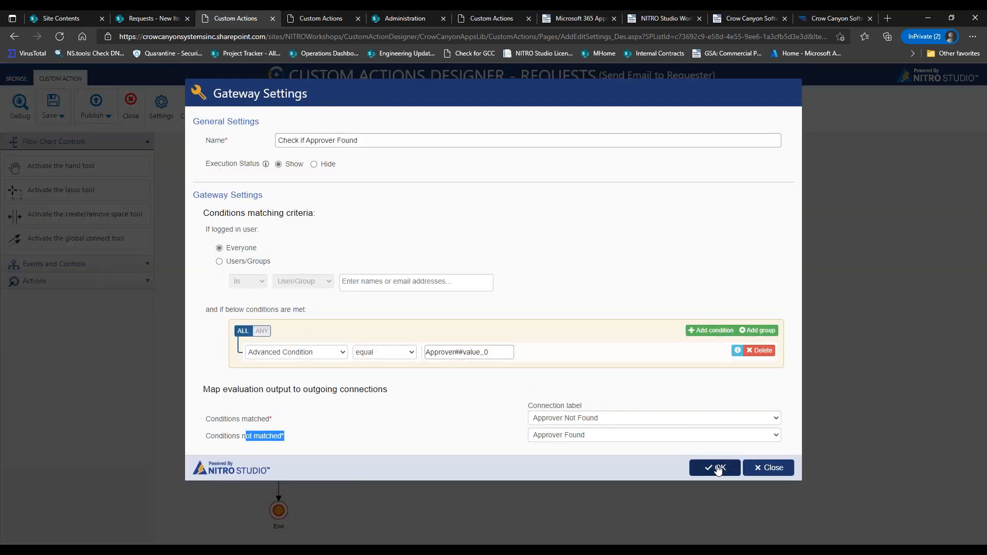
pyautogui.click(718, 469)
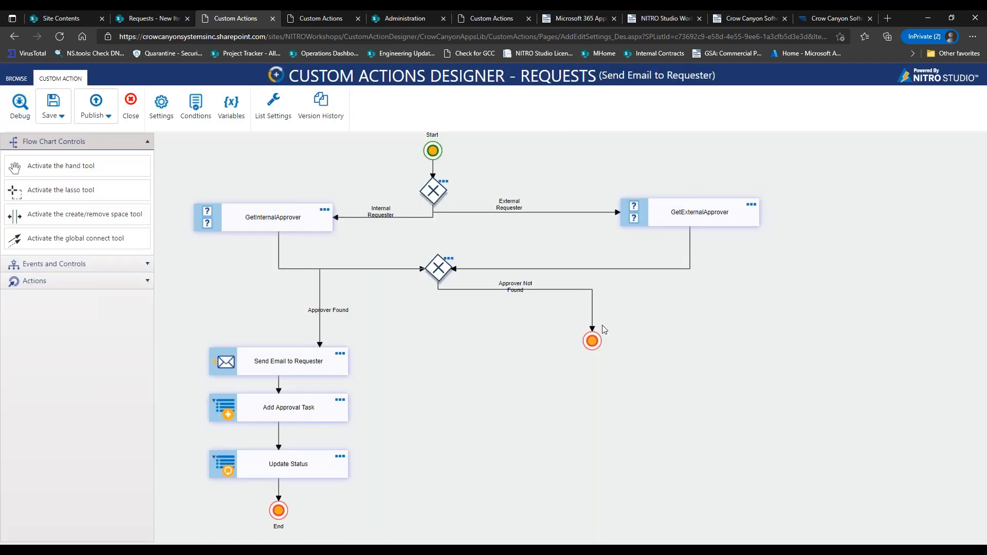
# Insert a Send Mail action on the Approver Not Found path before the End event.
pyautogui.moveTo(561, 287); pyautogui.dragTo(523, 300)
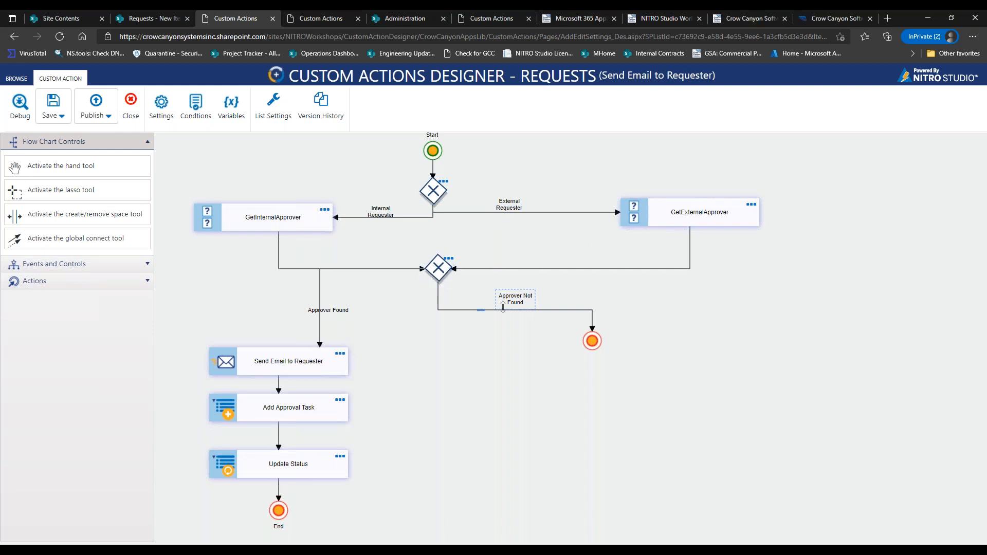
pyautogui.click(521, 309)
pyautogui.click(91, 281)
pyautogui.moveTo(75, 304); pyautogui.dragTo(535, 309)
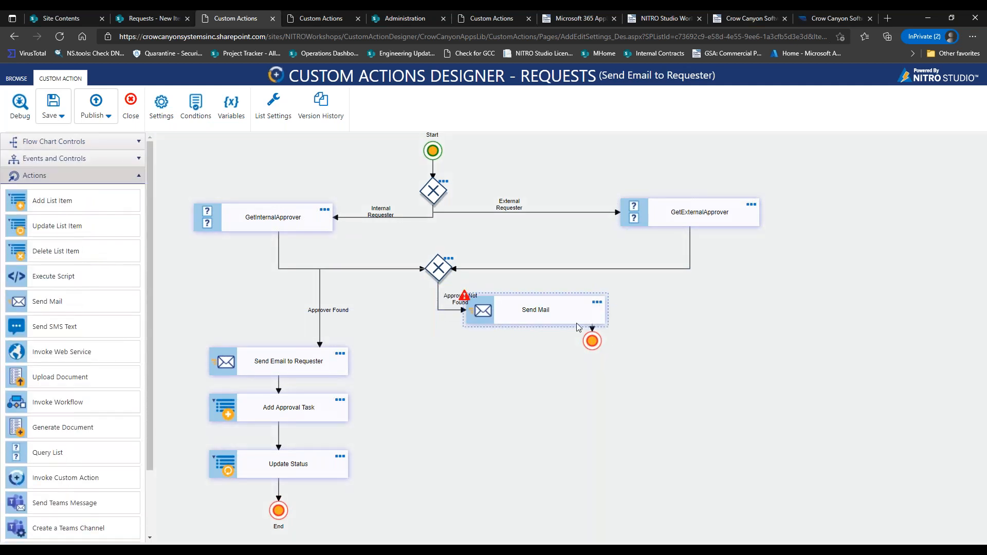
pyautogui.moveTo(601, 345); pyautogui.dragTo(734, 320)
pyautogui.moveTo(574, 313); pyautogui.dragTo(620, 312)
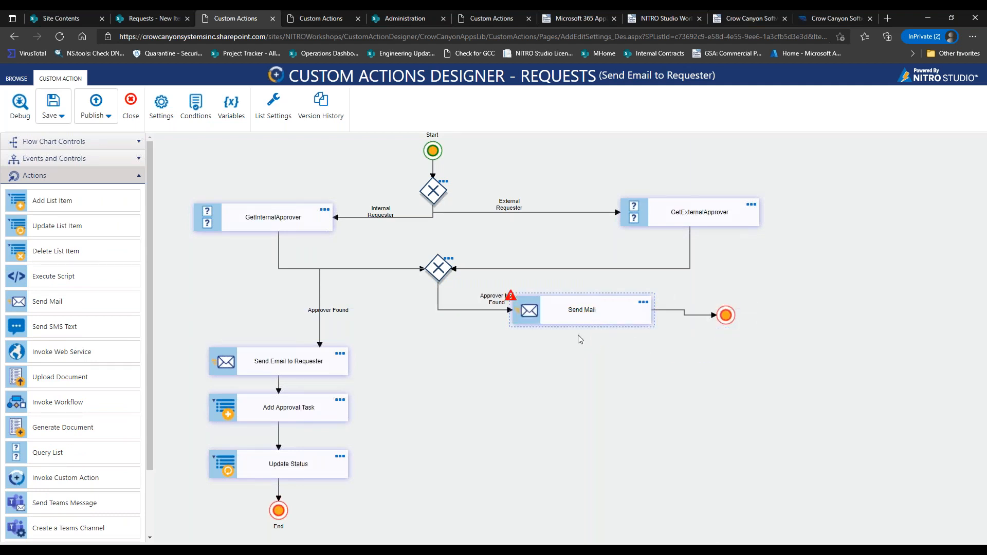
# Move the Approver Not Found label clear and reroute the Approver Found line into Send Email to Requester.
pyautogui.moveTo(487, 301); pyautogui.dragTo(469, 300)
pyautogui.click(573, 311)
pyautogui.moveTo(322, 297); pyautogui.dragTo(434, 309)
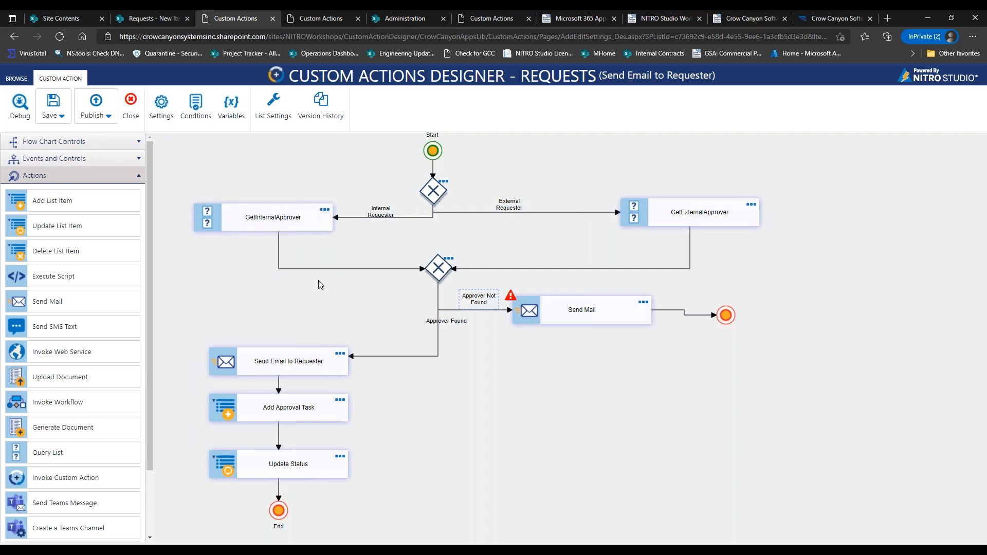
pyautogui.click(441, 272)
# Delete the Send Mail step, tidy the Approver Found/Not Found labels, and launch the debugger.
pyautogui.moveTo(454, 323); pyautogui.dragTo(400, 346)
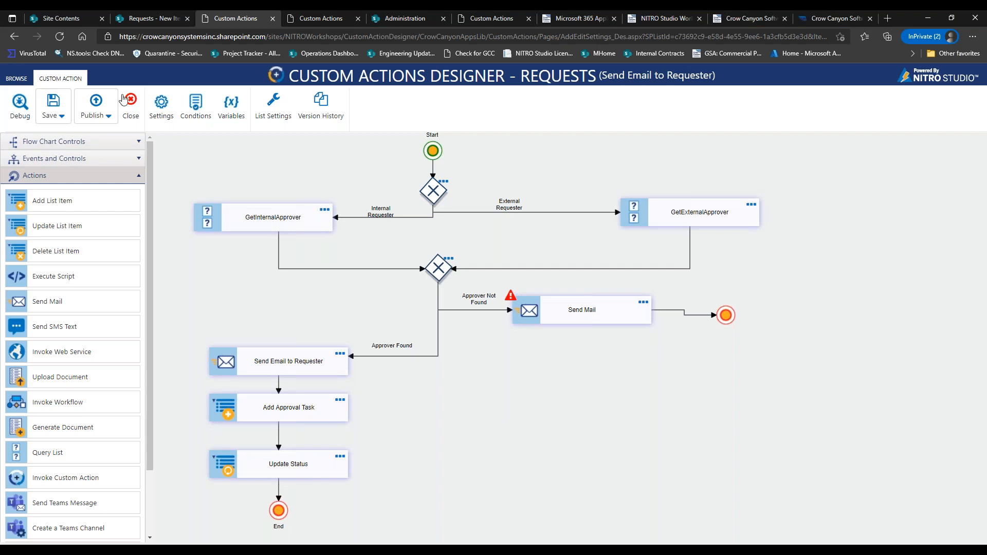
pyautogui.click(20, 118)
pyautogui.click(560, 316)
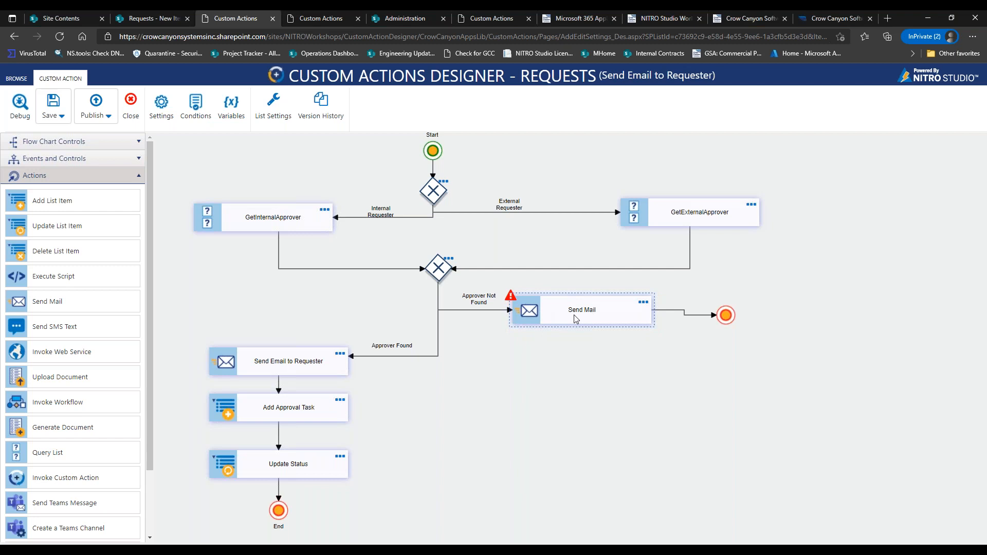
pyautogui.press('Delete')
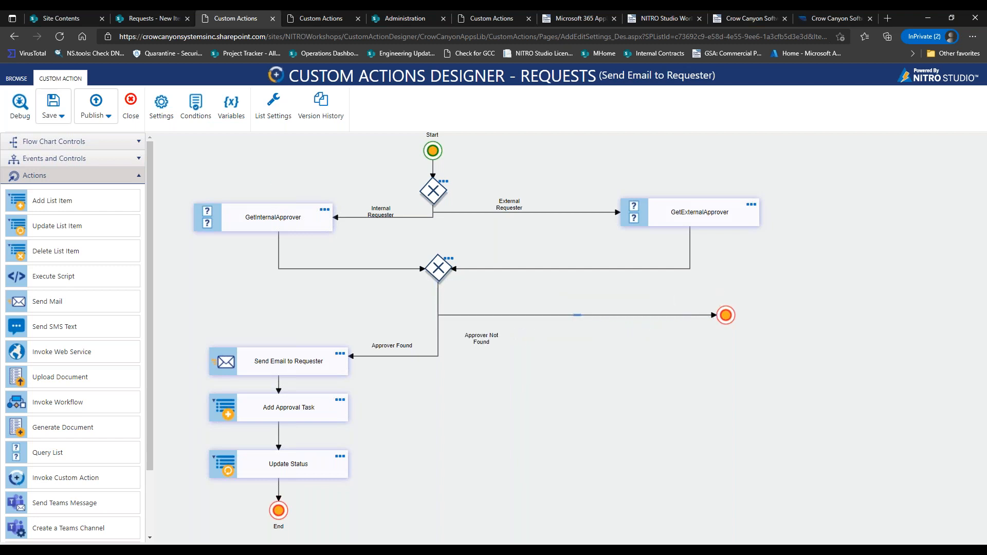
pyautogui.moveTo(481, 309); pyautogui.dragTo(491, 304)
pyautogui.click(21, 116)
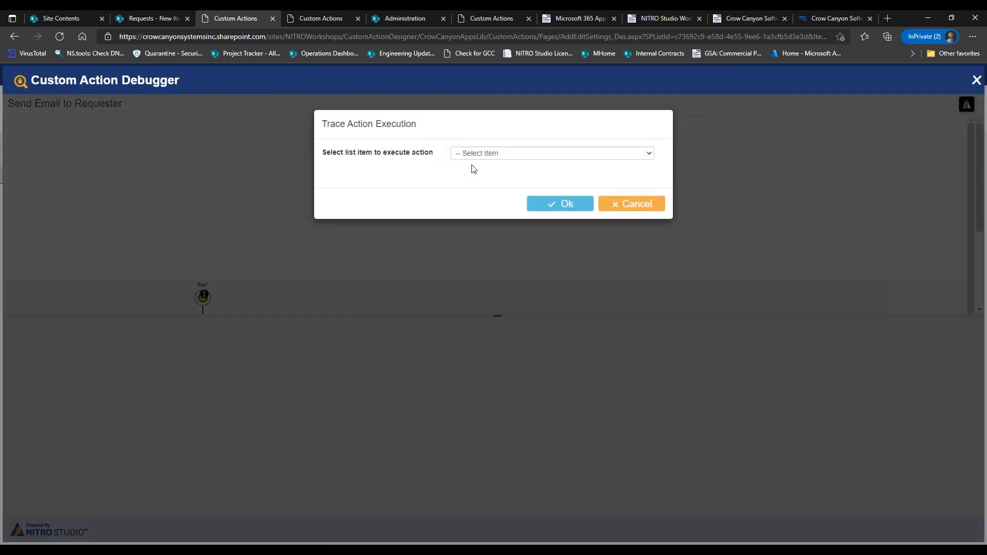
# Check item statuses in the Requests list, then start tracing Request for Supplies.
pyautogui.click(480, 154)
pyautogui.click(479, 153)
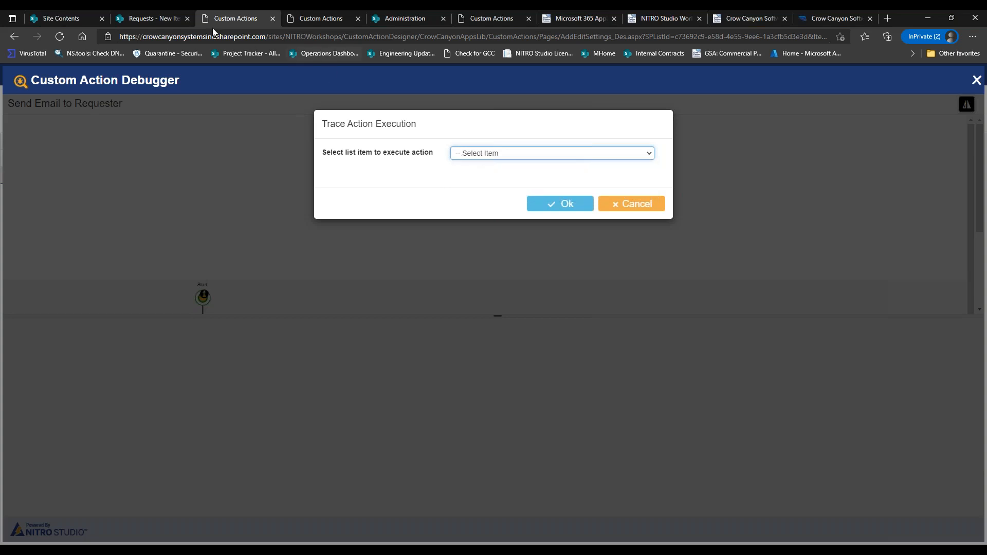
pyautogui.click(162, 19)
pyautogui.click(549, 370)
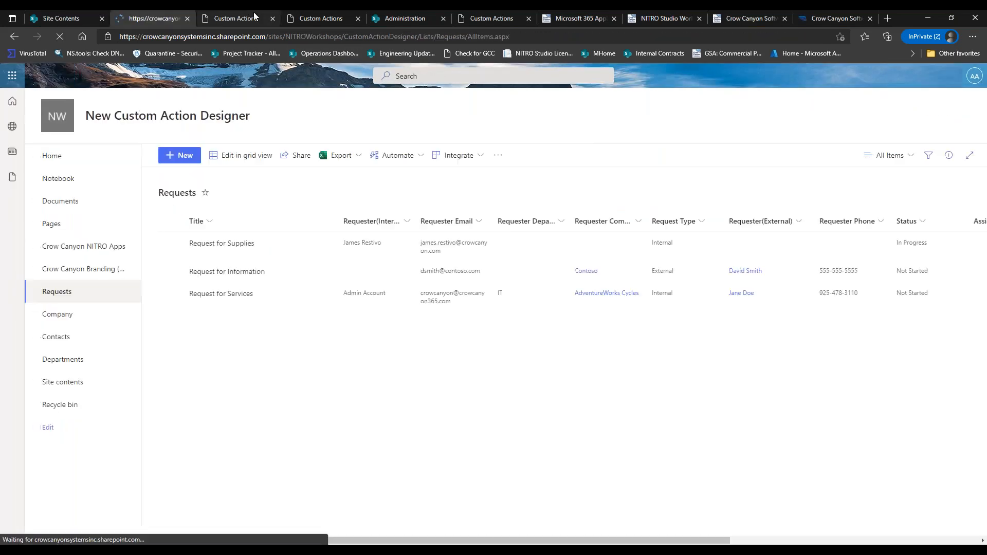
pyautogui.click(252, 19)
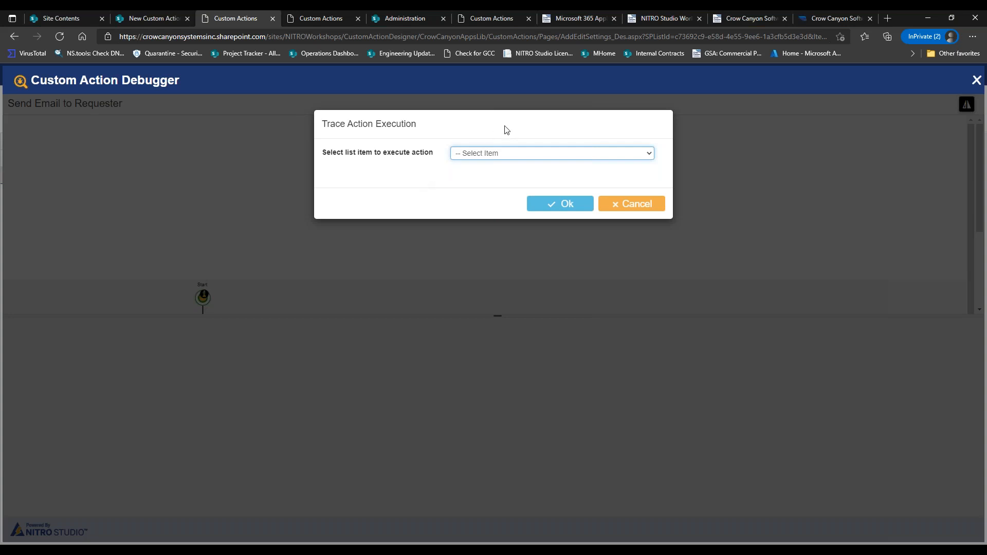
pyautogui.click(498, 155)
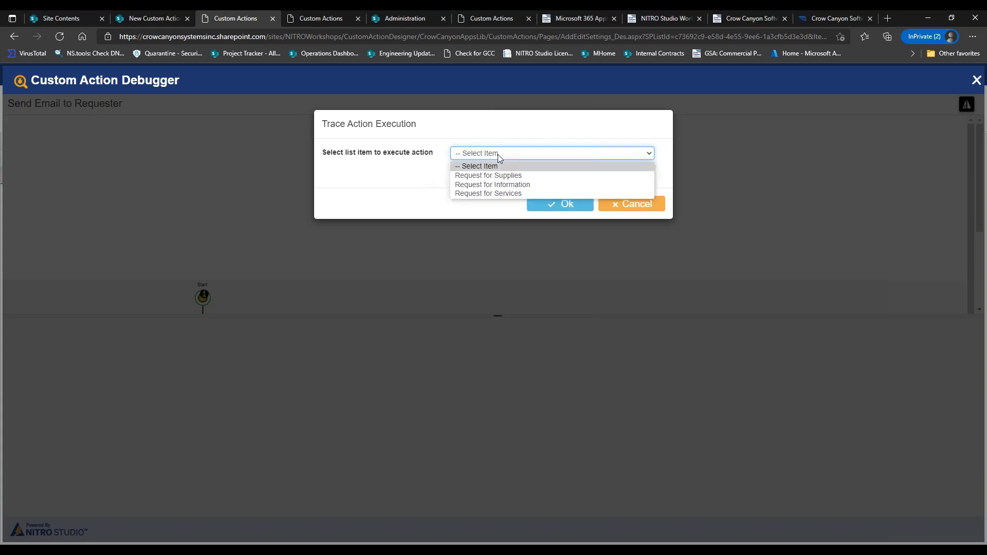
pyautogui.click(148, 16)
pyautogui.click(148, 18)
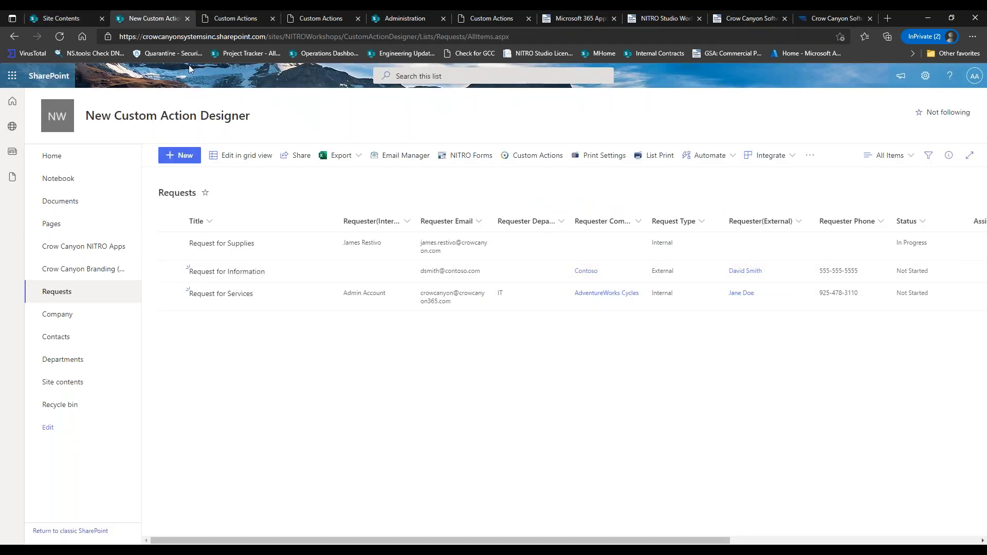
pyautogui.click(214, 19)
pyautogui.click(598, 160)
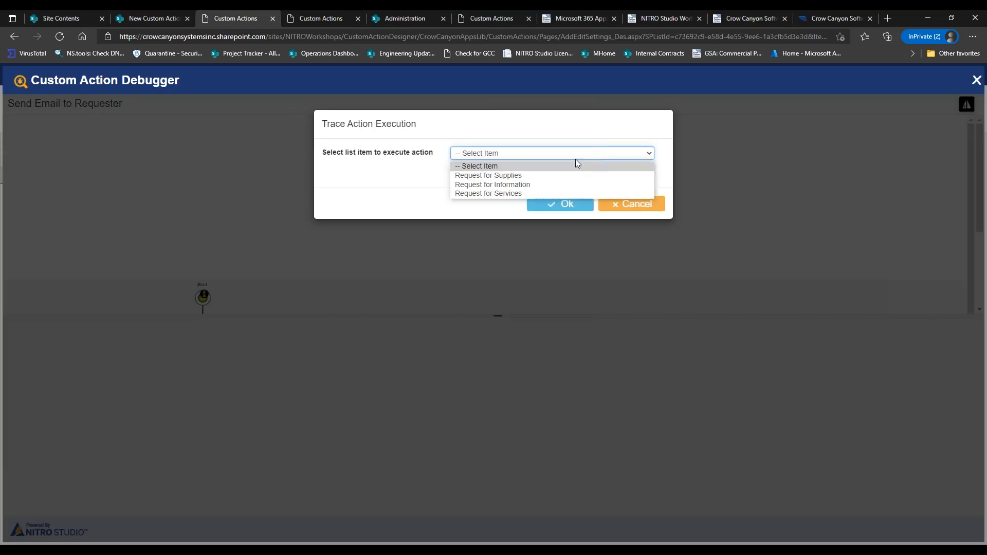
pyautogui.click(554, 175)
pyautogui.click(554, 205)
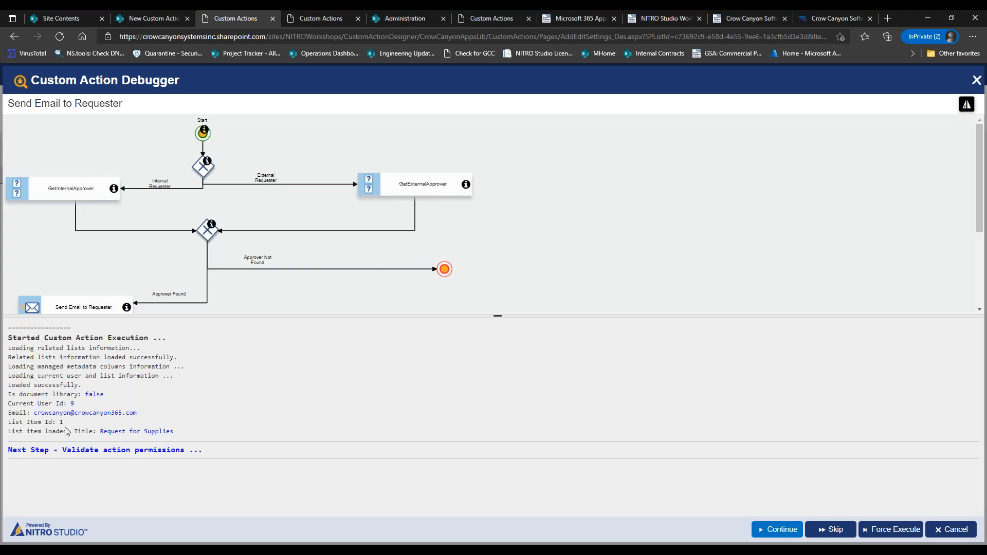
# Step through permission and condition validation, confirming Status In Progress fails Not Started and exits.
pyautogui.click(760, 529)
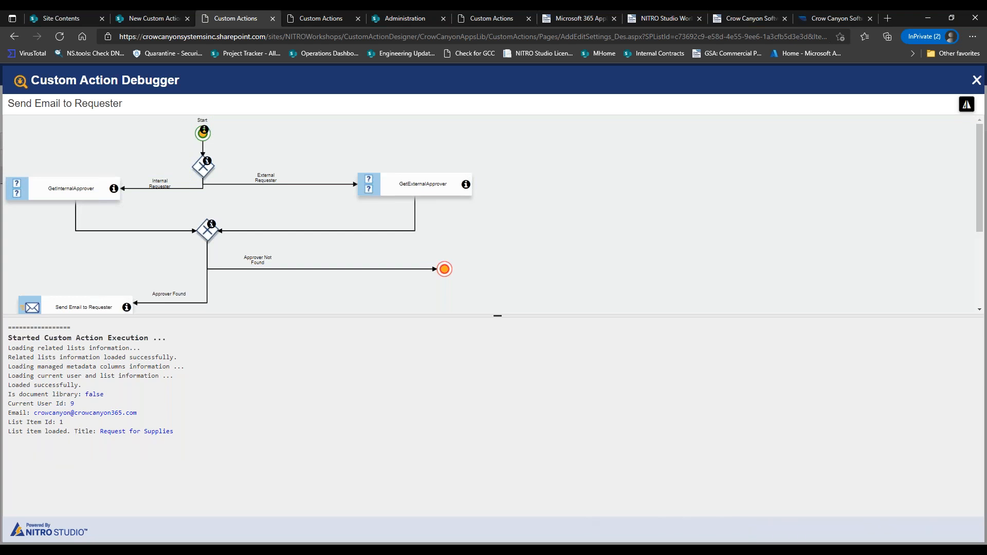
pyautogui.moveTo(9, 444); pyautogui.dragTo(156, 455)
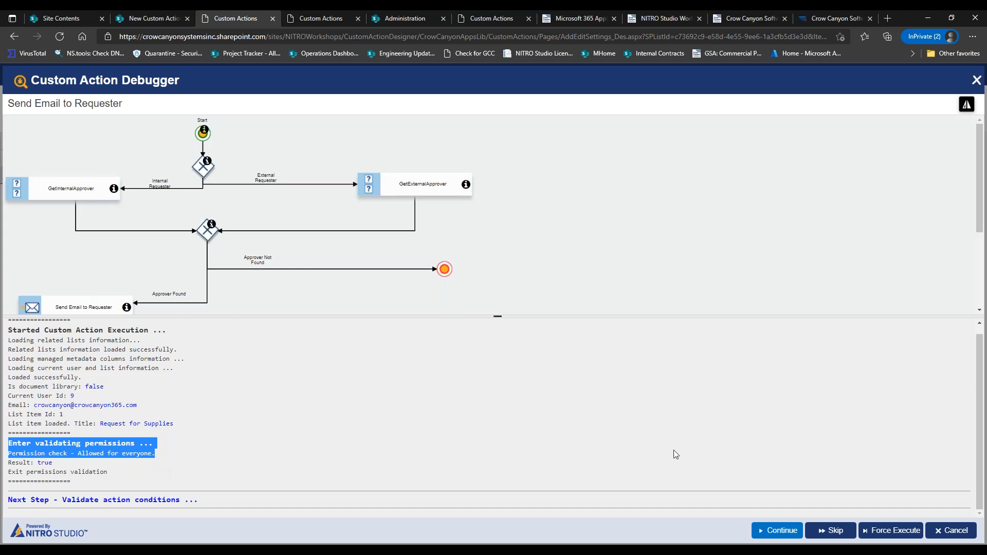
pyautogui.click(767, 530)
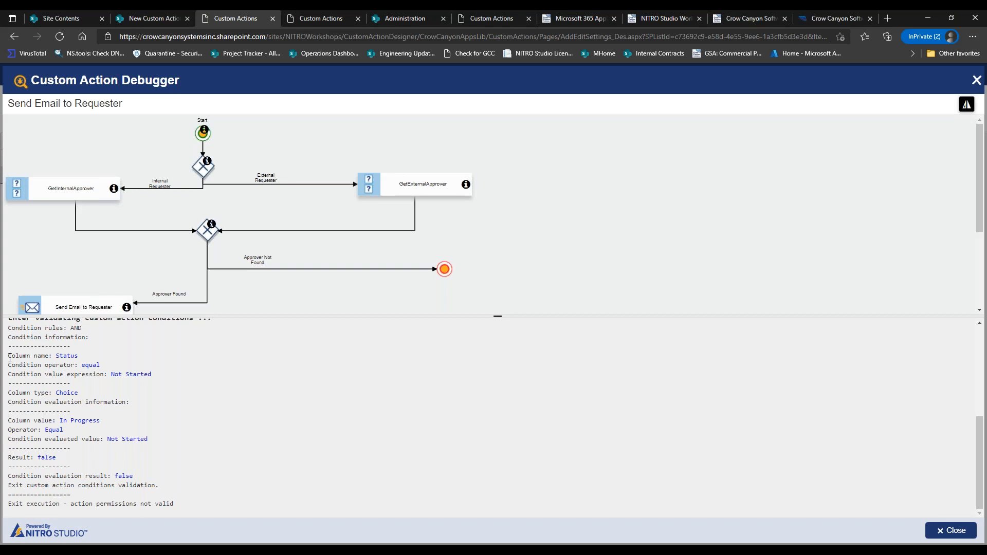
pyautogui.moveTo(9, 357); pyautogui.dragTo(52, 358)
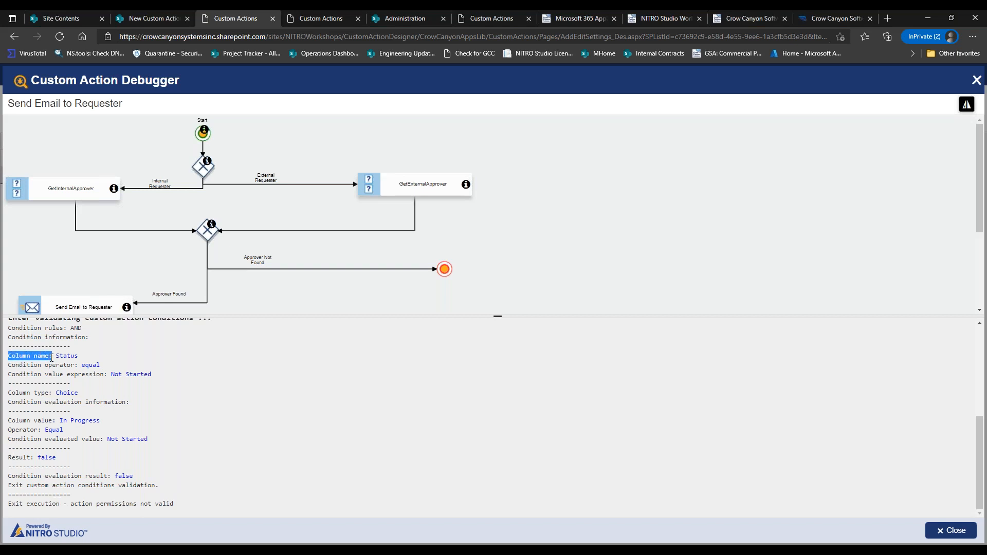
pyautogui.click(175, 23)
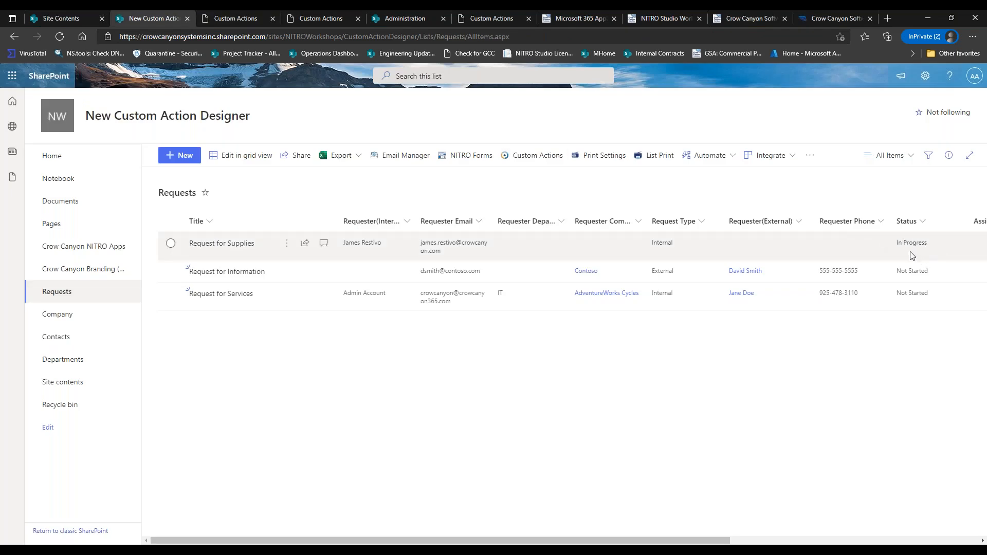
pyautogui.click(236, 19)
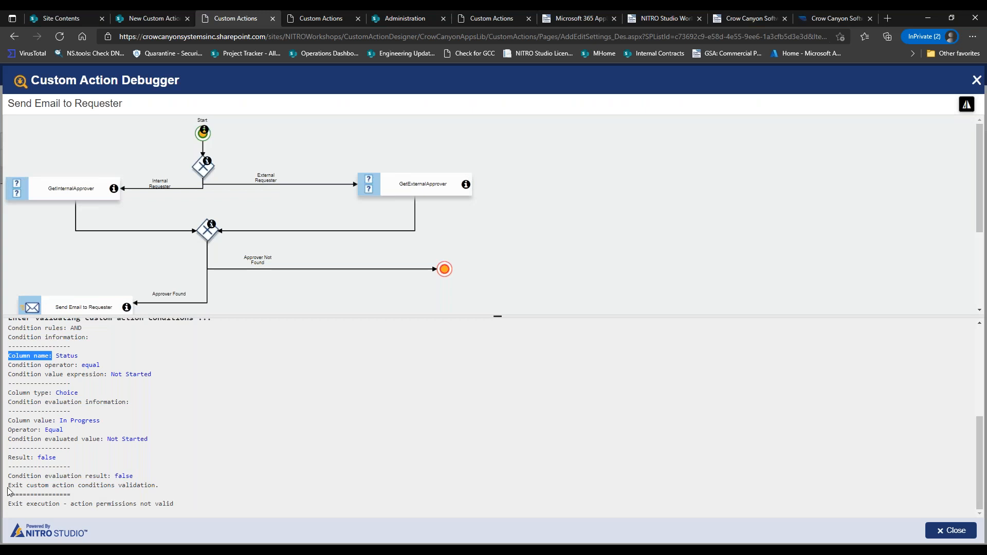
pyautogui.moveTo(11, 504); pyautogui.dragTo(149, 504)
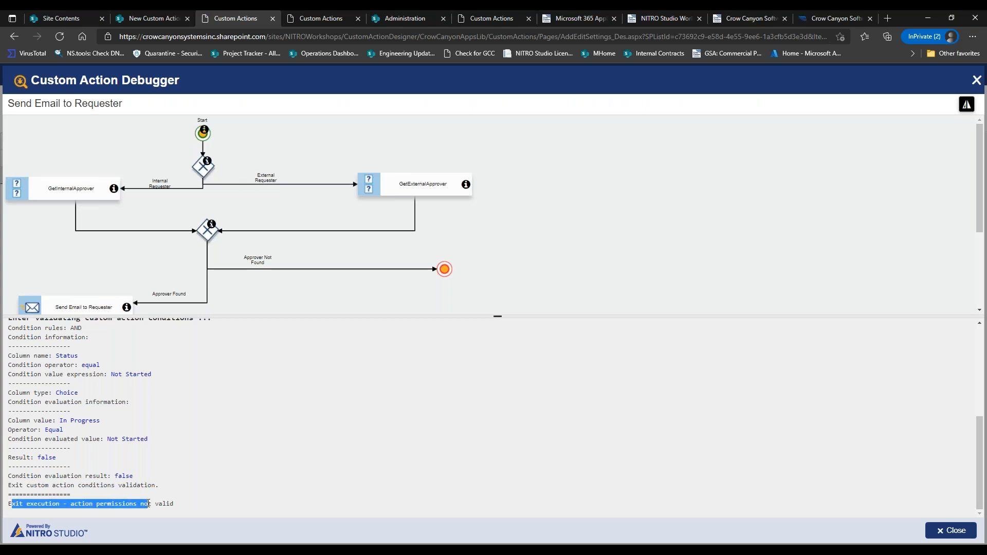
# Relaunch the debugger and trace Request for Information after checking the Requests list.
pyautogui.click(935, 530)
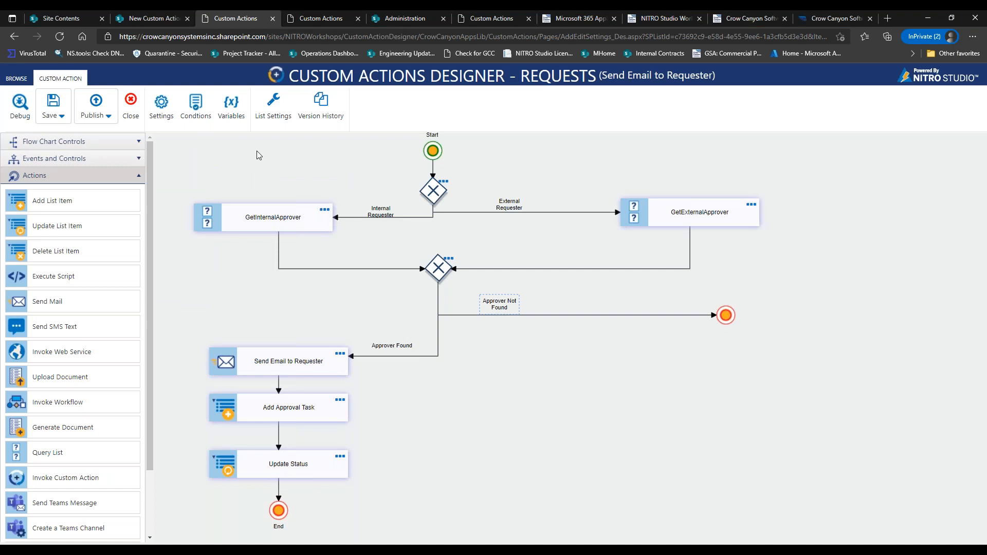
pyautogui.click(21, 104)
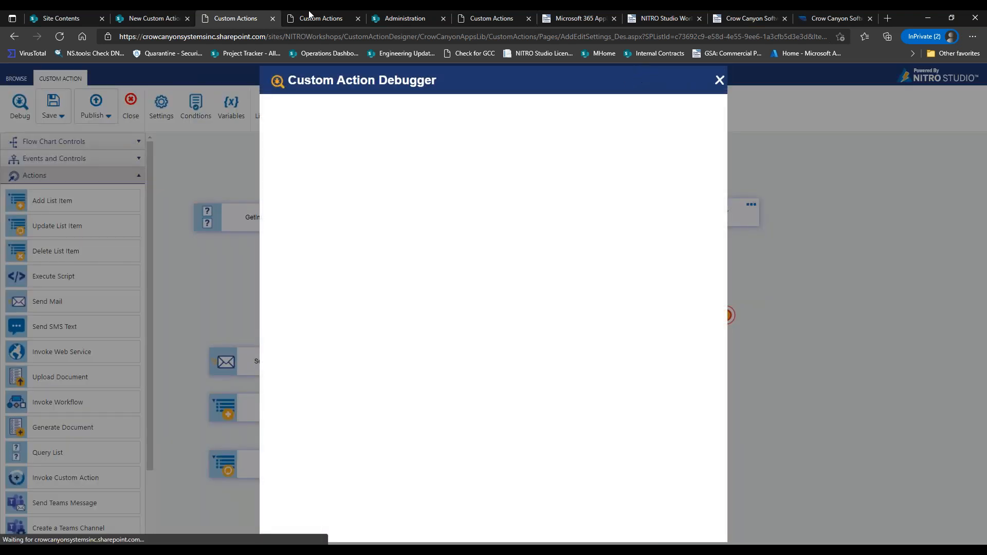
pyautogui.click(138, 19)
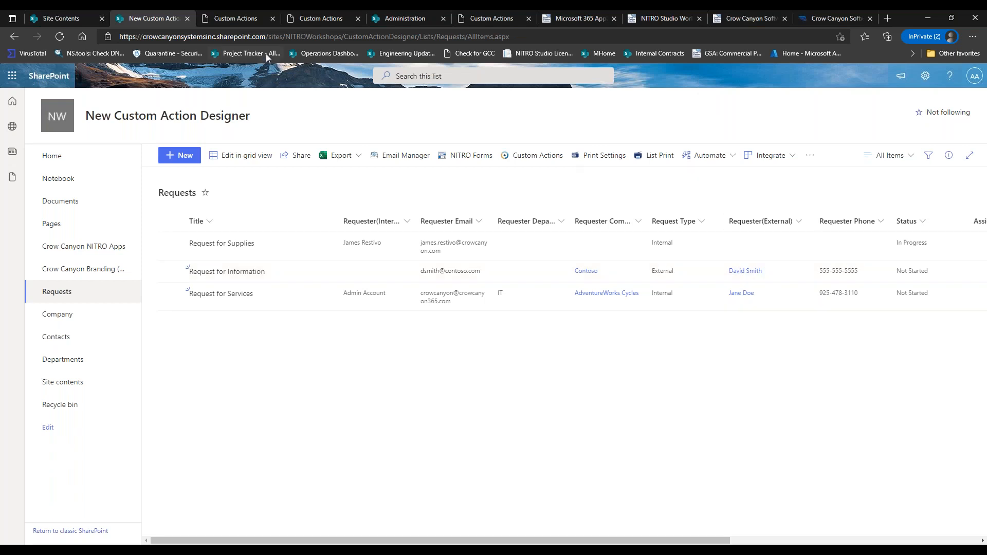
pyautogui.click(250, 22)
pyautogui.click(513, 152)
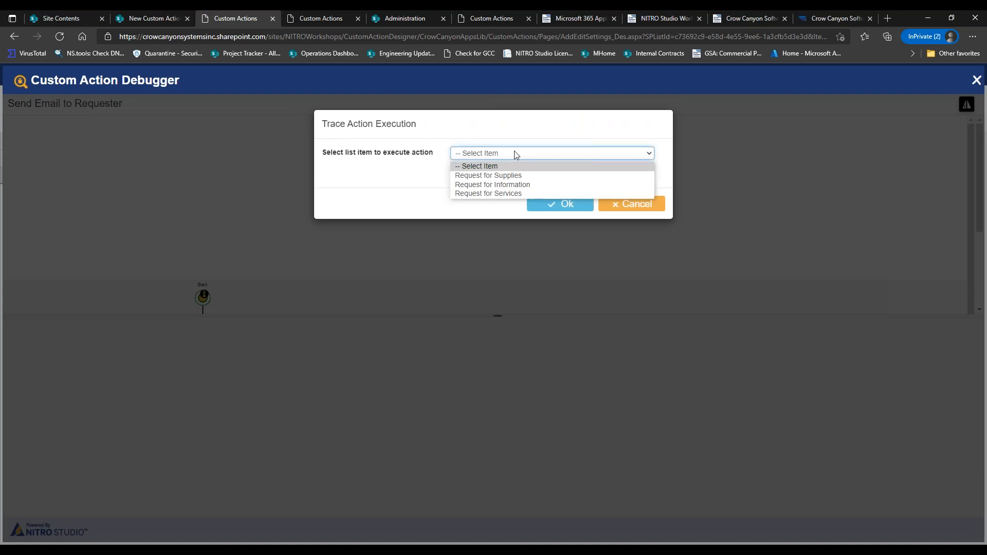
pyautogui.click(477, 183)
pyautogui.click(553, 211)
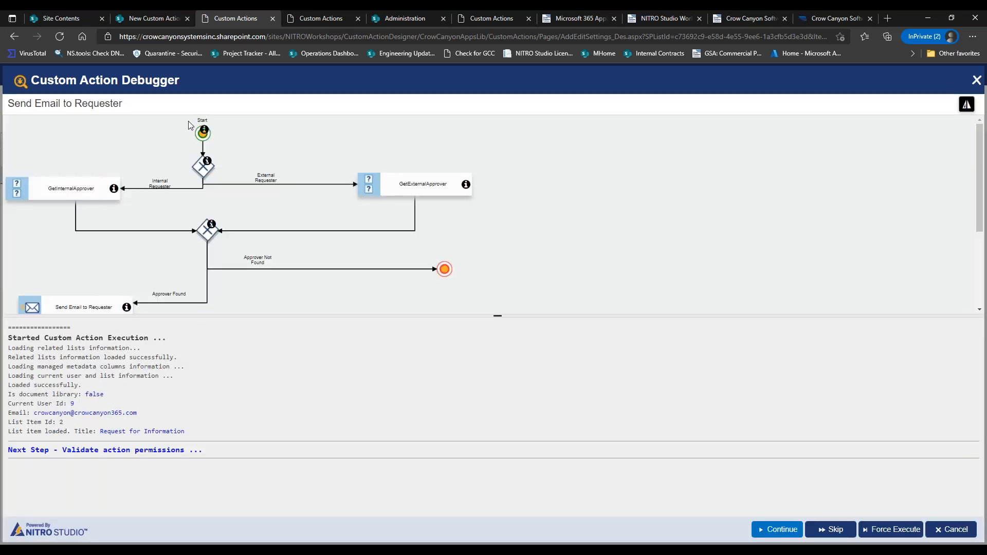
# Pass permission and condition validation, both true, then check the test item in Requests.
pyautogui.click(773, 529)
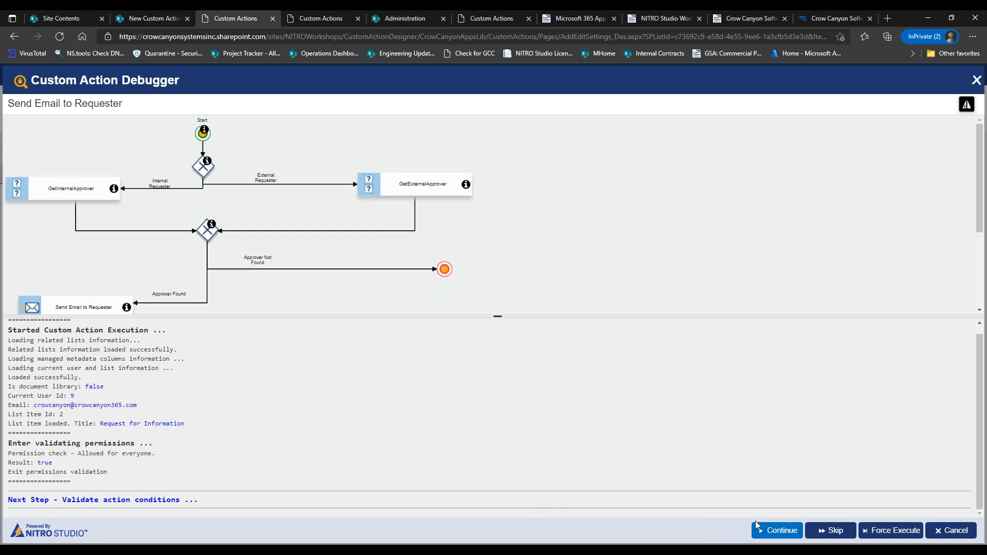
pyautogui.click(776, 530)
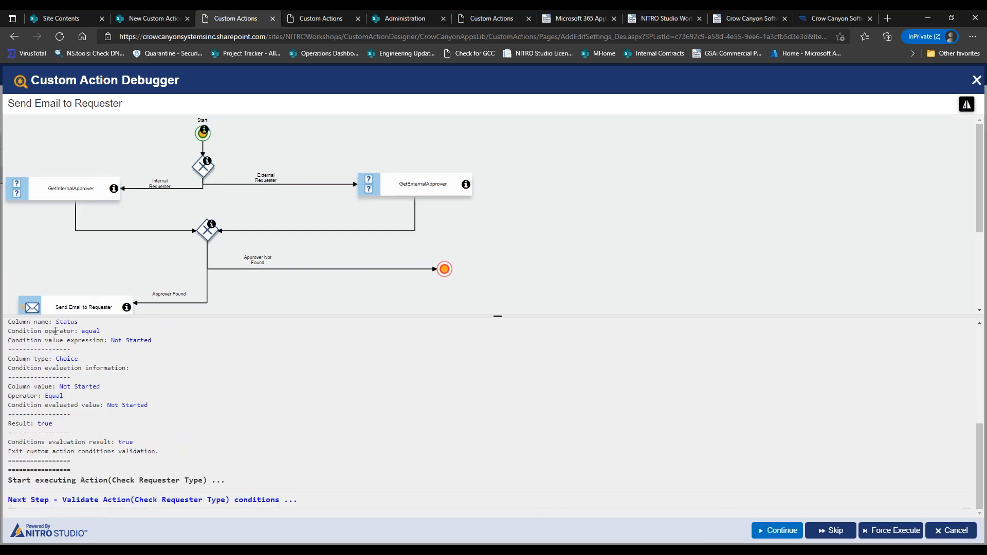
pyautogui.moveTo(15, 426); pyautogui.dragTo(84, 422)
pyautogui.click(25, 428)
pyautogui.moveTo(11, 442); pyautogui.dragTo(146, 441)
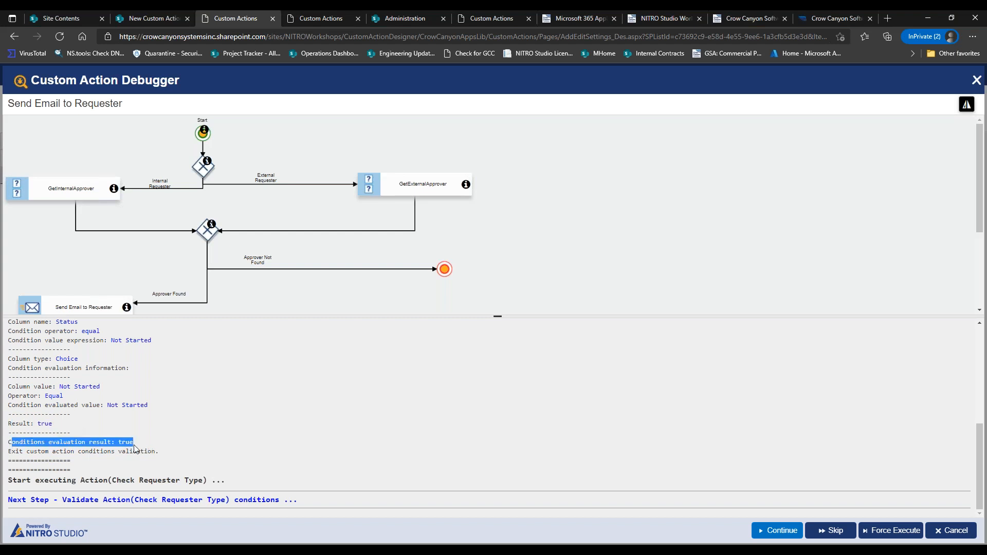
pyautogui.click(133, 450)
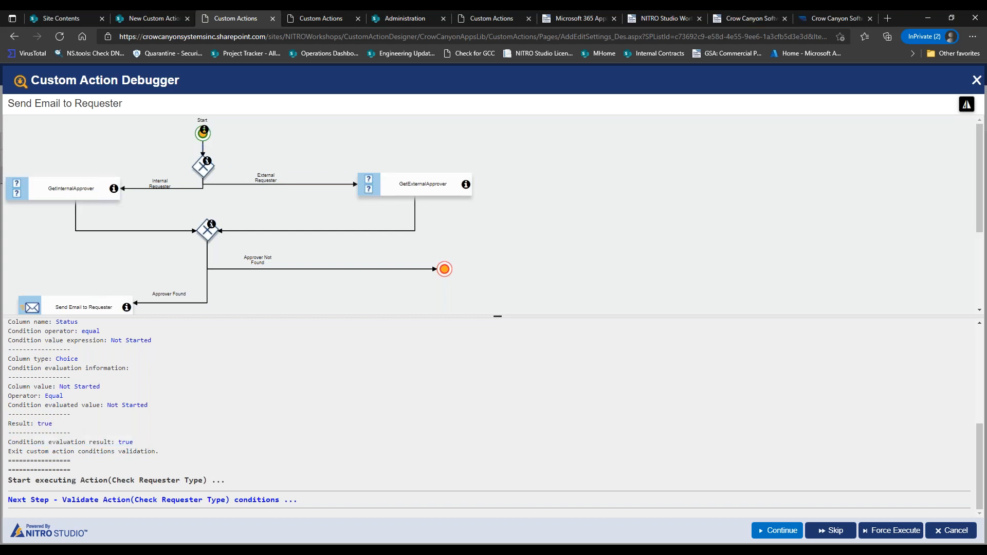
pyautogui.click(780, 531)
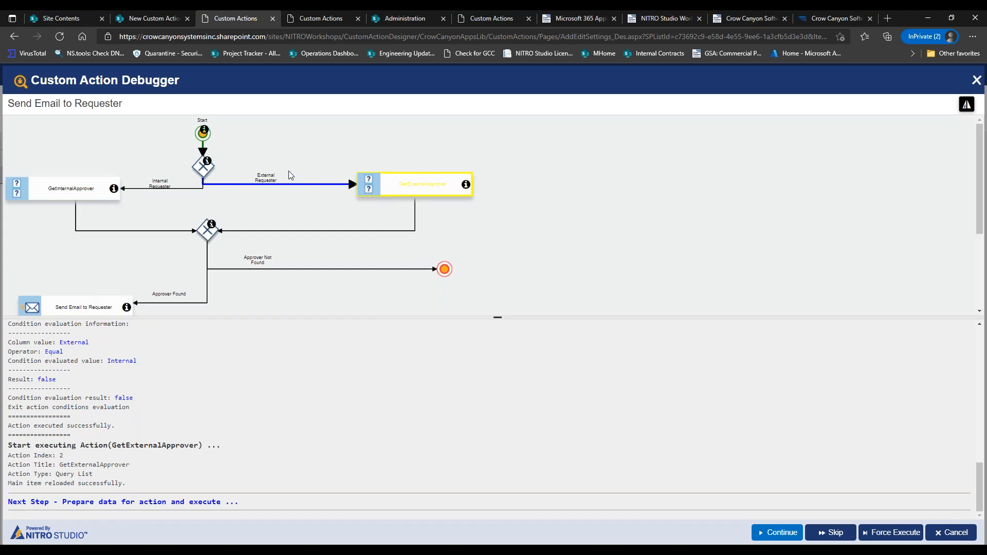
pyautogui.click(156, 23)
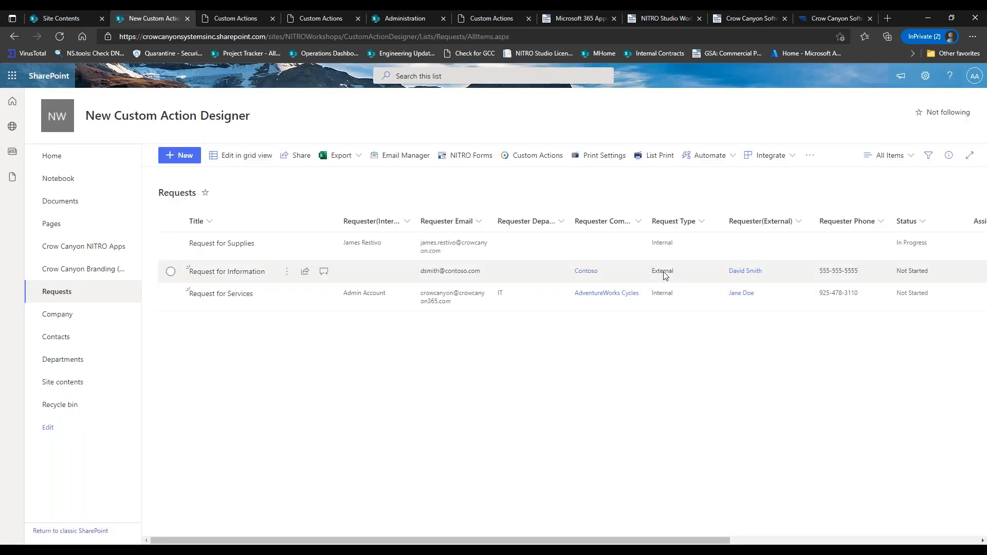
pyautogui.click(242, 18)
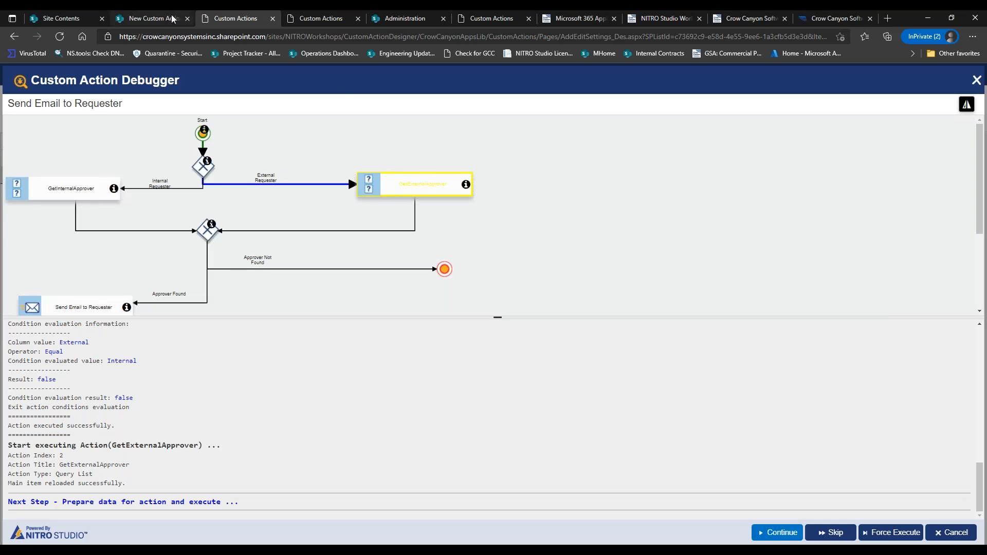
pyautogui.click(154, 19)
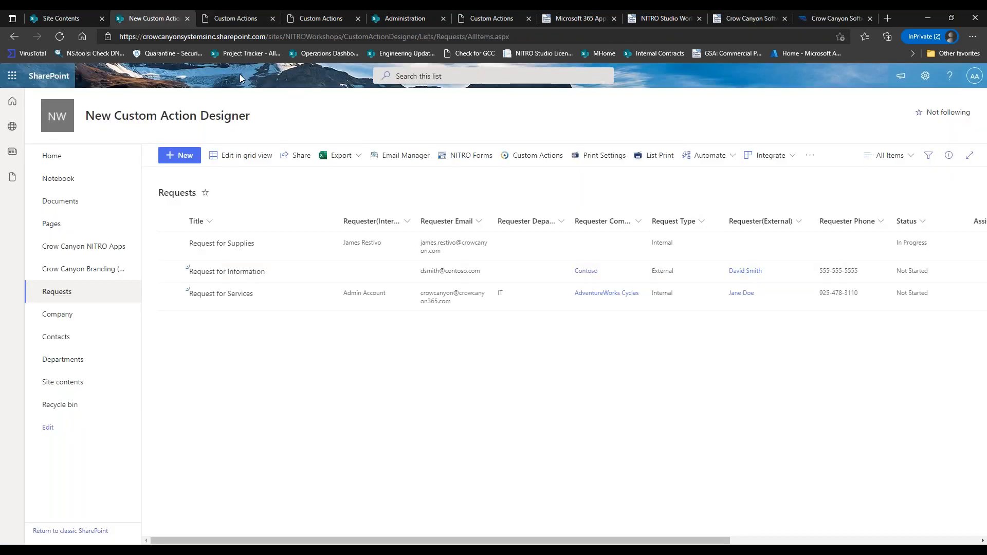
pyautogui.click(248, 20)
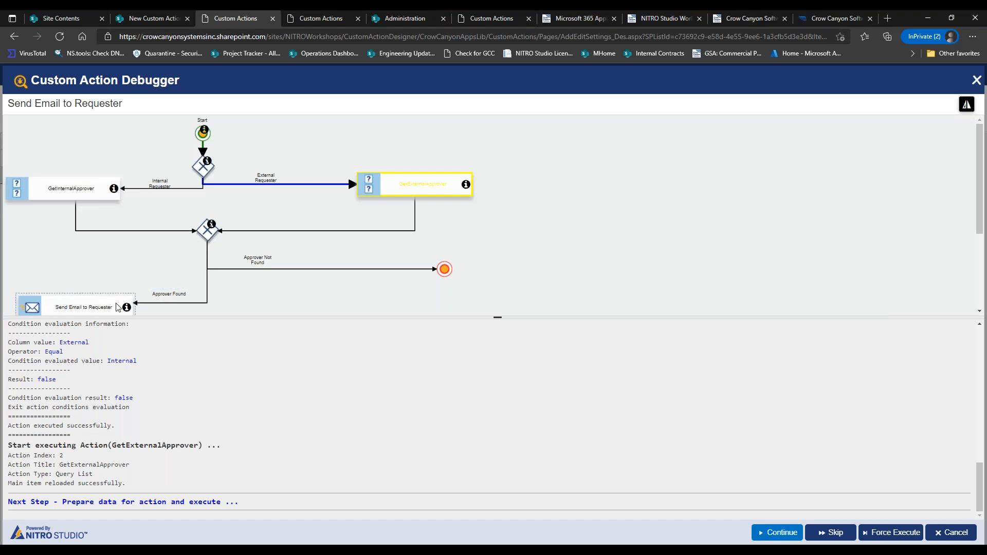
# Run GetExternalApprover via RequesterCompany, confirm an approver is found, and pan to the next steps.
pyautogui.click(777, 535)
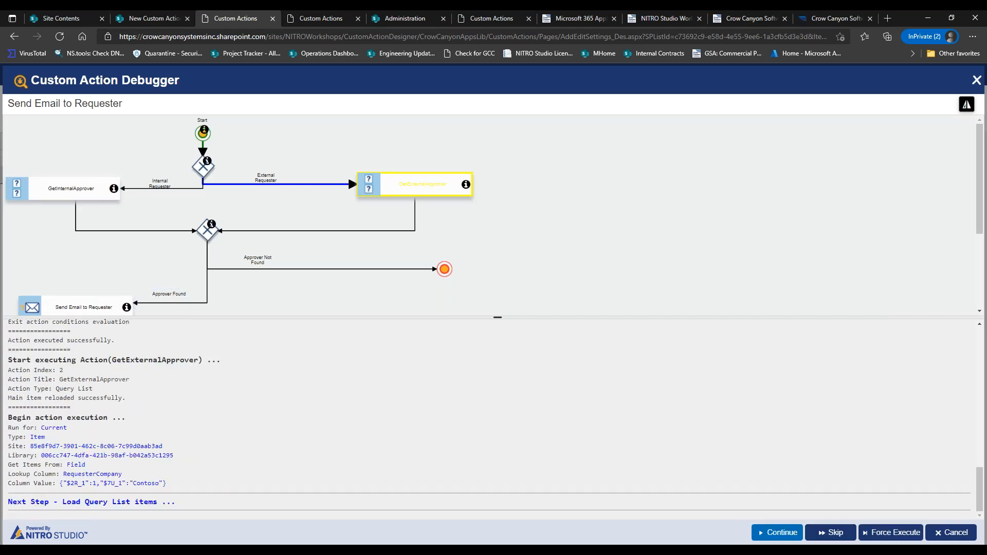
pyautogui.moveTo(35, 428); pyautogui.dragTo(73, 429)
pyautogui.moveTo(60, 473); pyautogui.dragTo(77, 474)
pyautogui.click(779, 532)
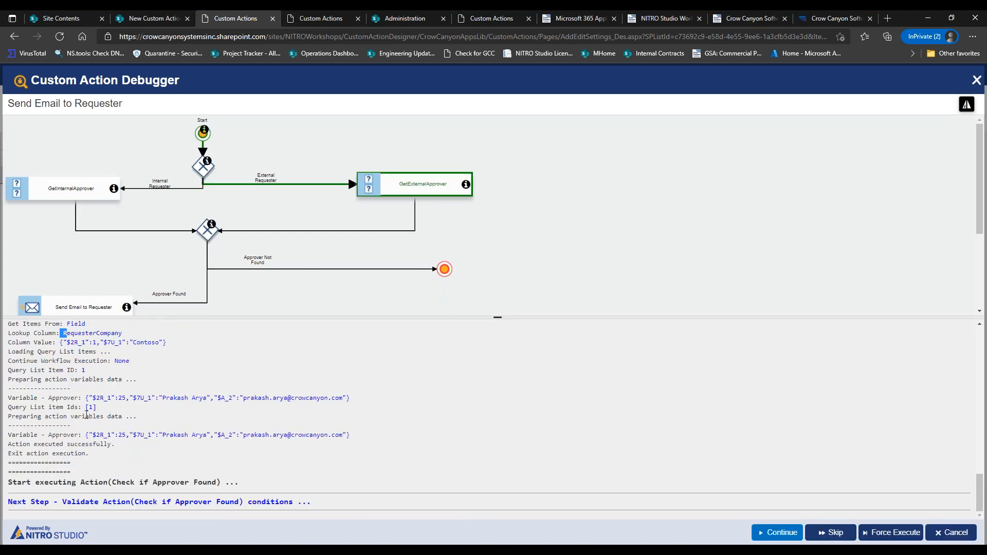
pyautogui.moveTo(162, 398); pyautogui.dragTo(227, 397)
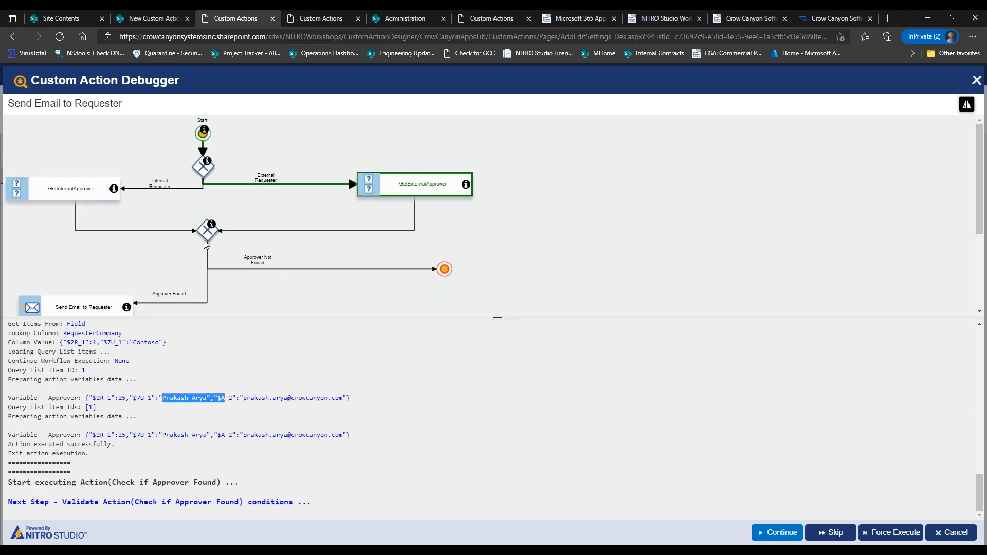
pyautogui.click(761, 535)
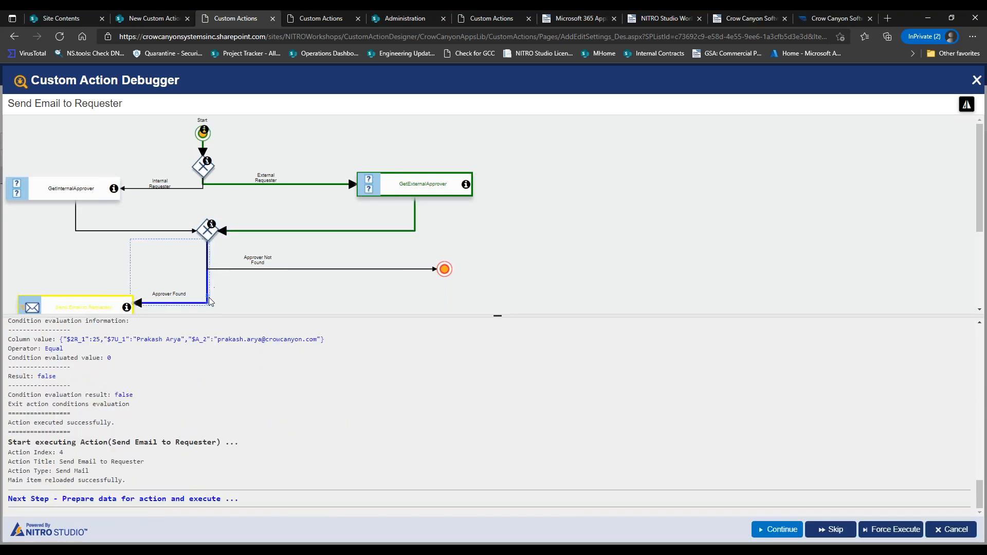
pyautogui.moveTo(558, 263)
pyautogui.mouseDown()
pyautogui.moveTo(570, 247)
pyautogui.moveTo(717, 183)
pyautogui.mouseUp()
pyautogui.moveTo(522, 232)
pyautogui.mouseDown()
pyautogui.moveTo(585, 219)
pyautogui.moveTo(541, 237)
pyautogui.moveTo(566, 221)
pyautogui.mouseUp()
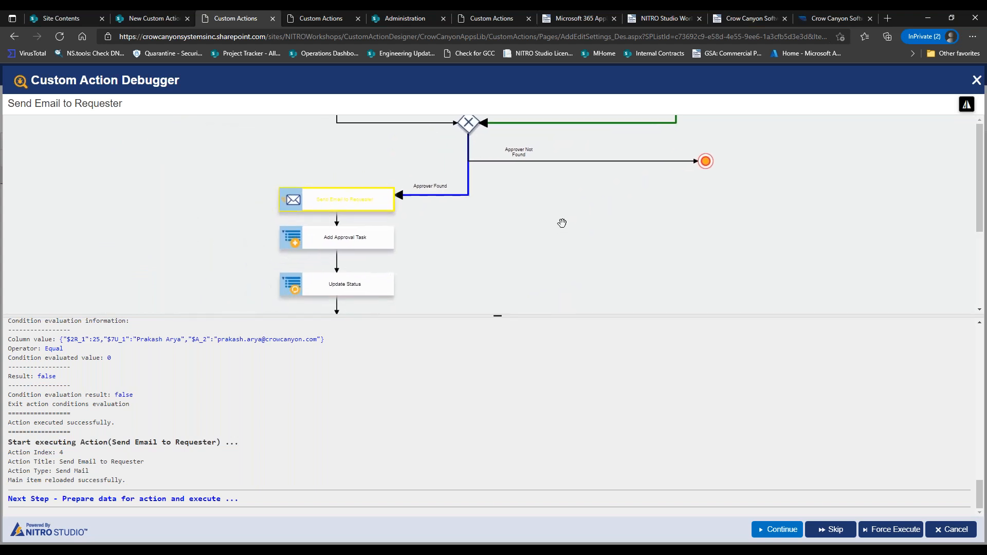
# Cancel the test email at Send Email to Requester and close the debugger.
pyautogui.click(779, 535)
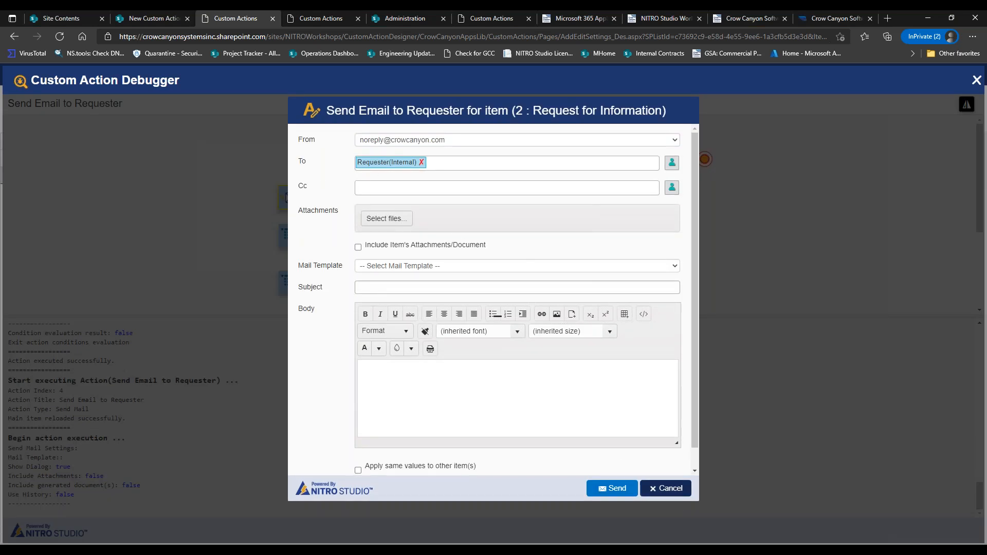
pyautogui.click(665, 489)
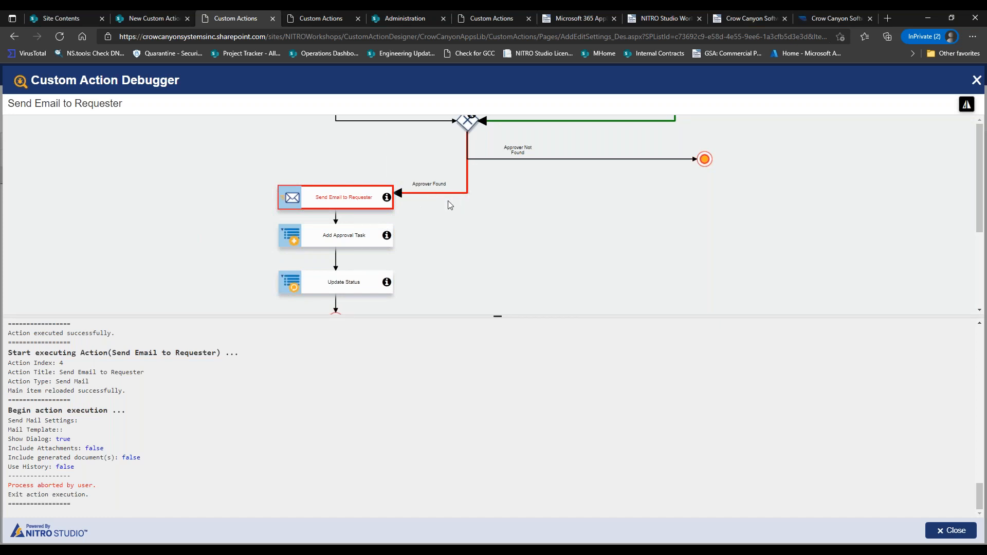
pyautogui.moveTo(531, 227); pyautogui.dragTo(528, 295)
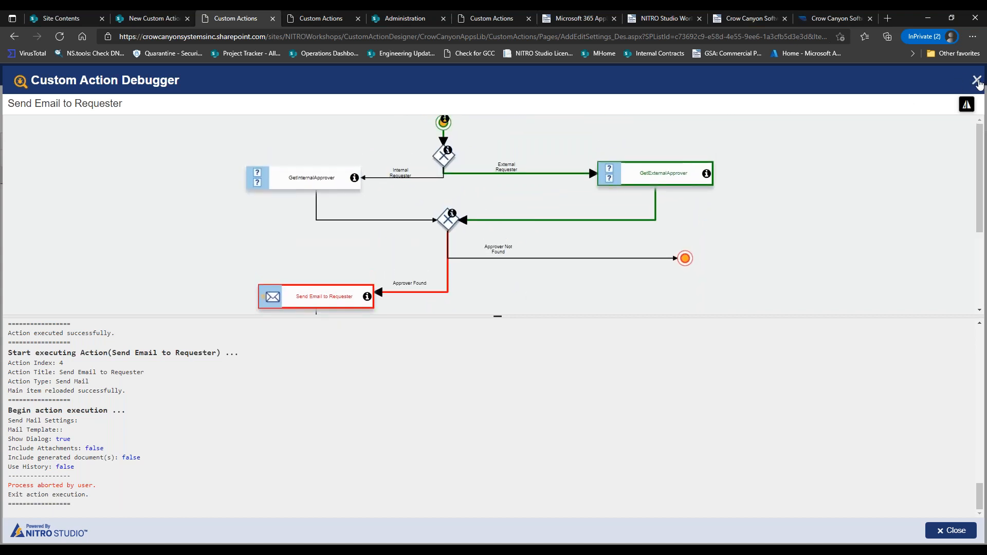
pyautogui.click(977, 81)
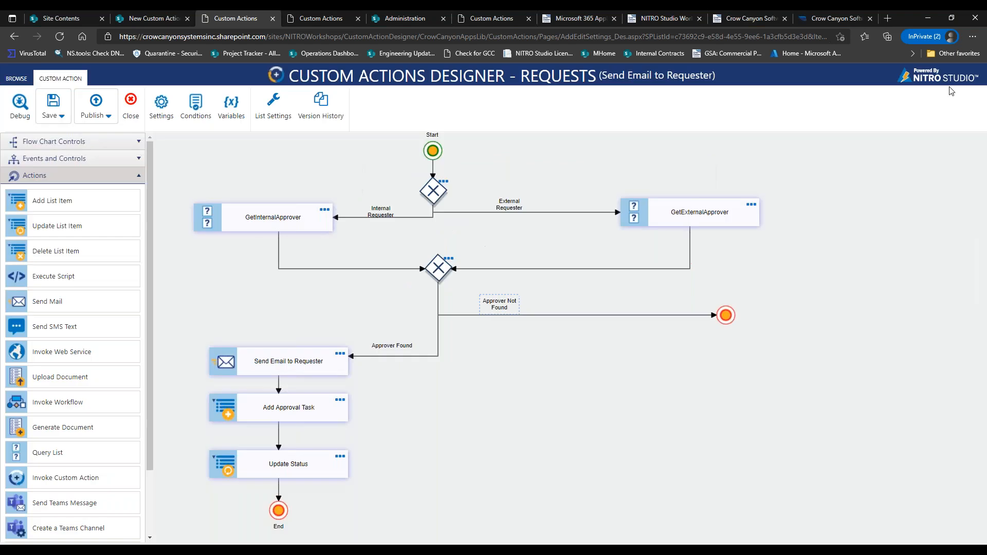
pyautogui.click(20, 111)
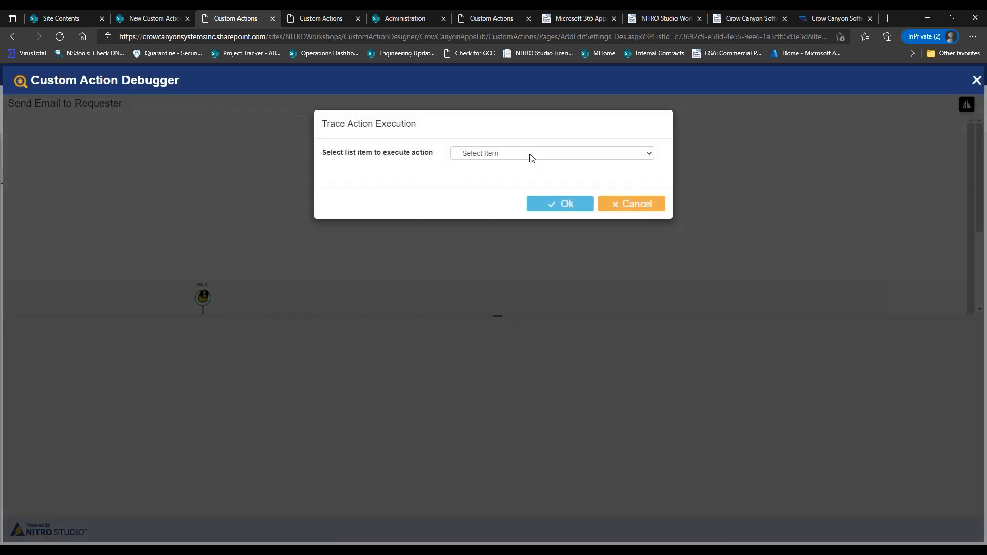
pyautogui.click(529, 155)
pyautogui.click(517, 191)
pyautogui.click(558, 205)
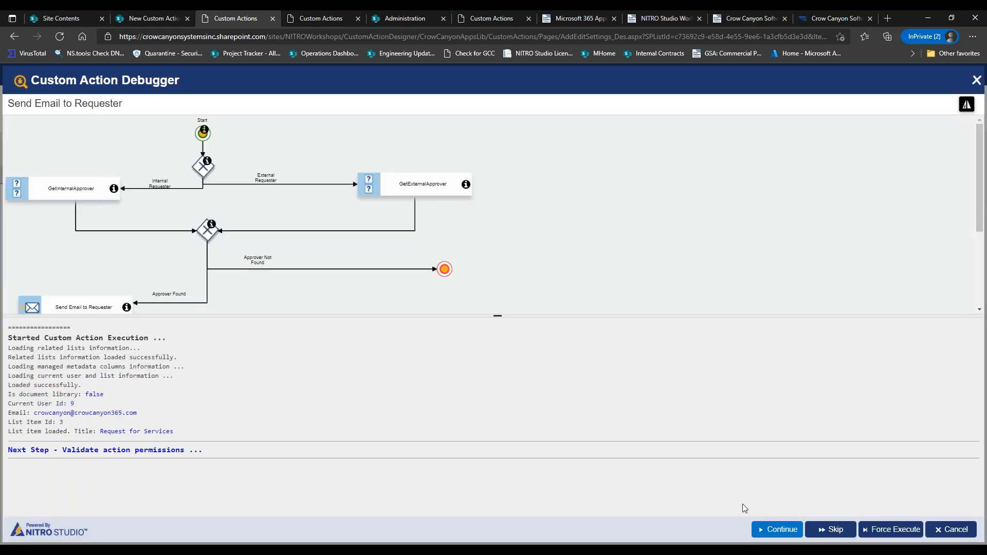
pyautogui.click(773, 529)
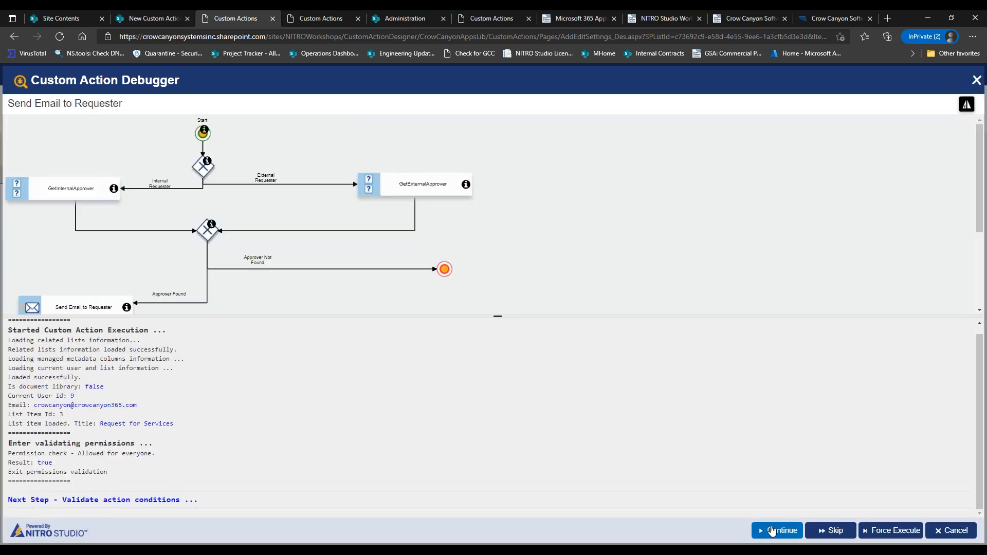
pyautogui.click(772, 530)
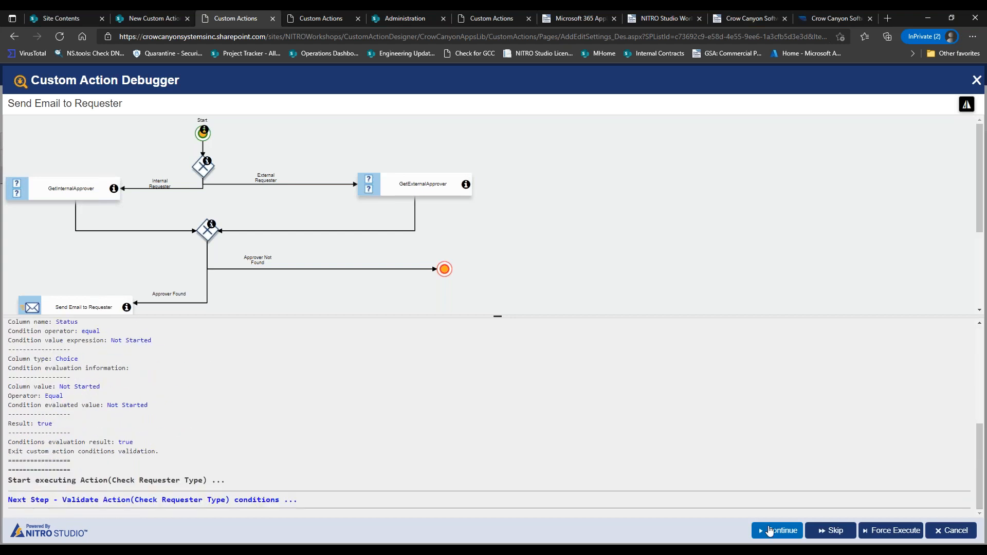
pyautogui.click(770, 531)
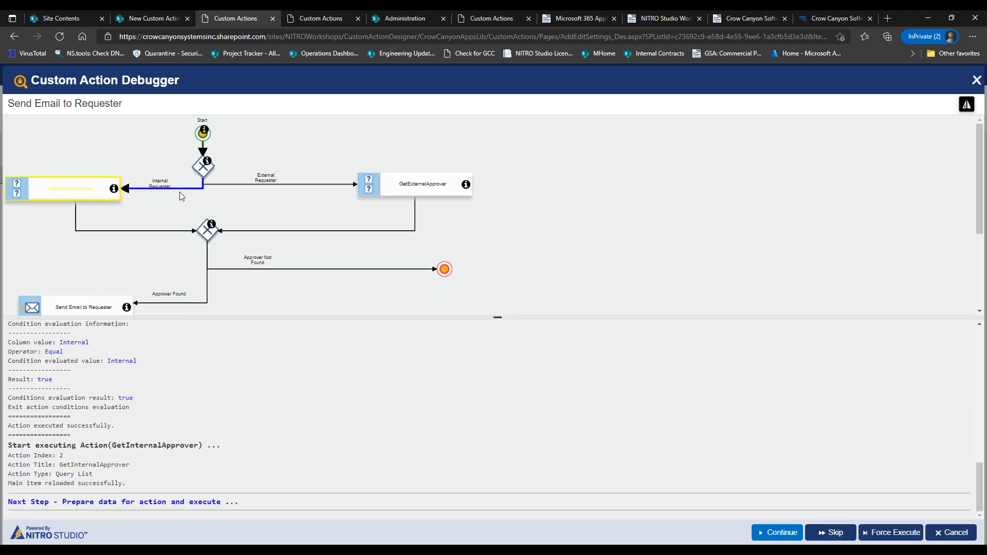
pyautogui.click(759, 529)
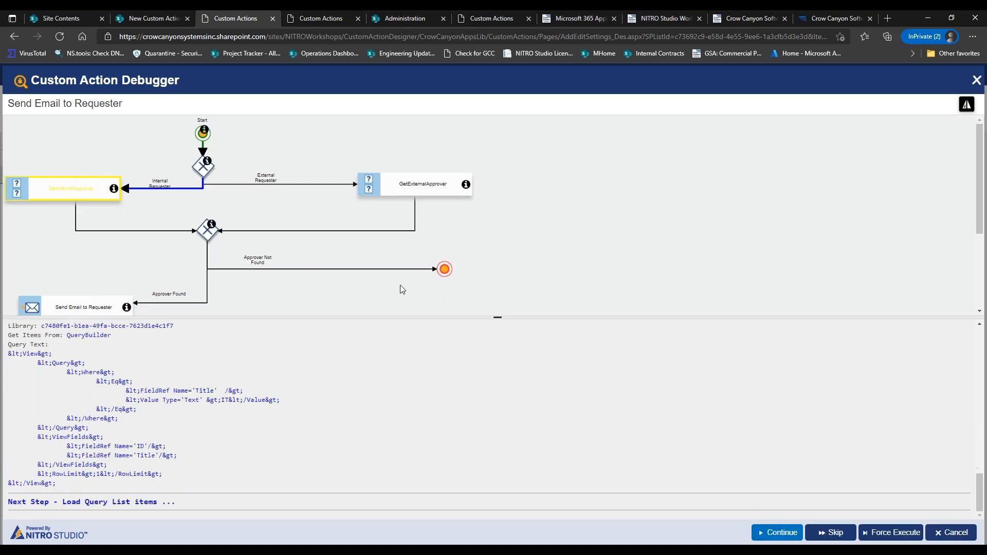
pyautogui.click(766, 537)
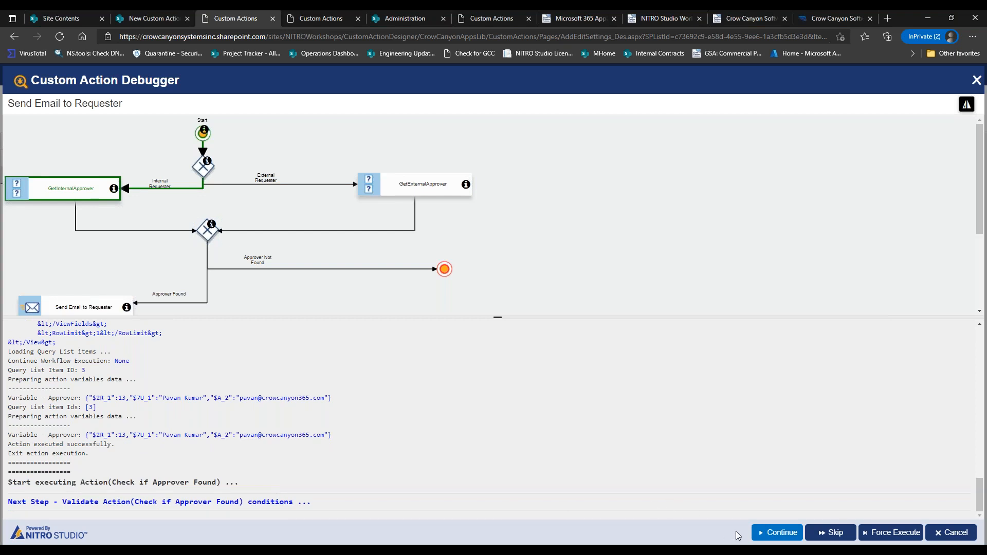
pyautogui.click(753, 533)
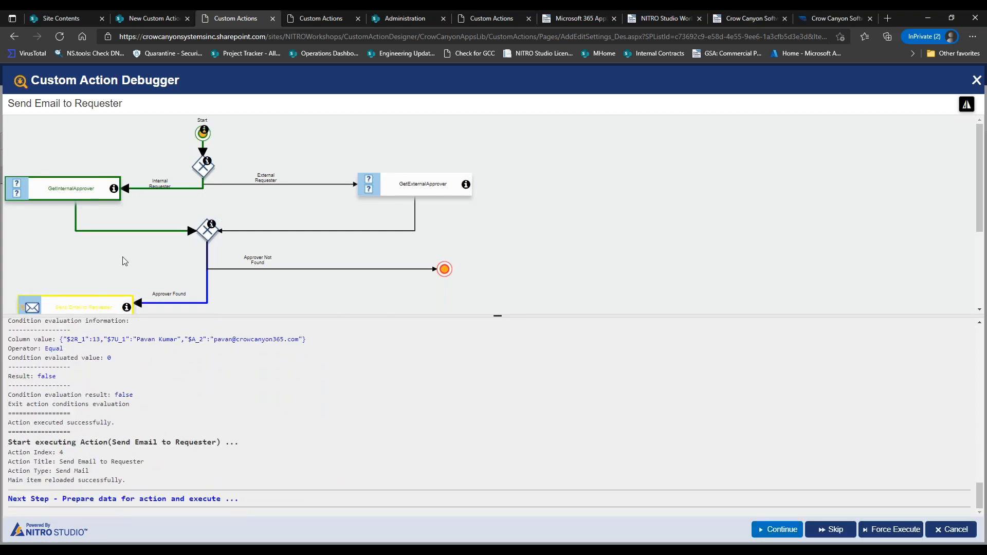
pyautogui.moveTo(143, 252); pyautogui.dragTo(241, 176)
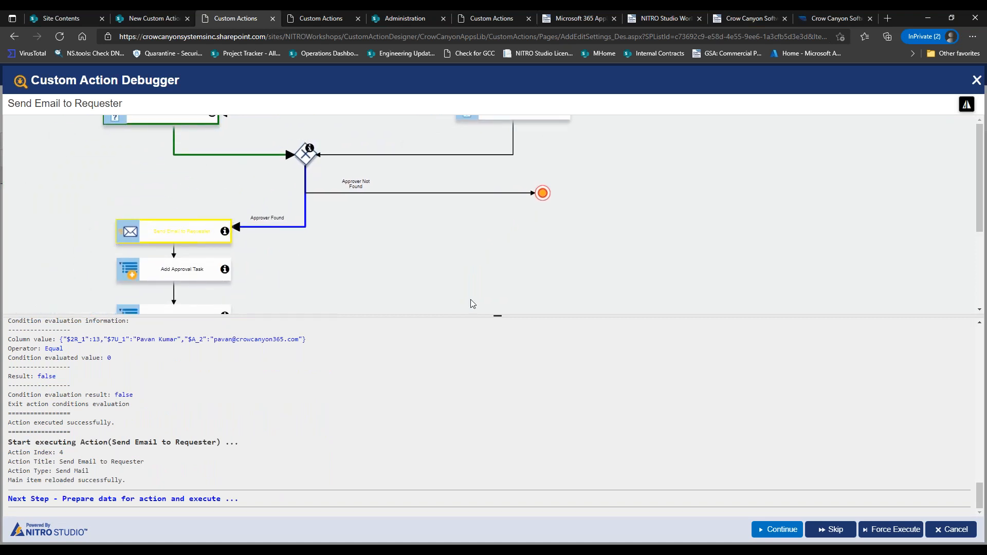
pyautogui.moveTo(439, 271); pyautogui.dragTo(545, 300)
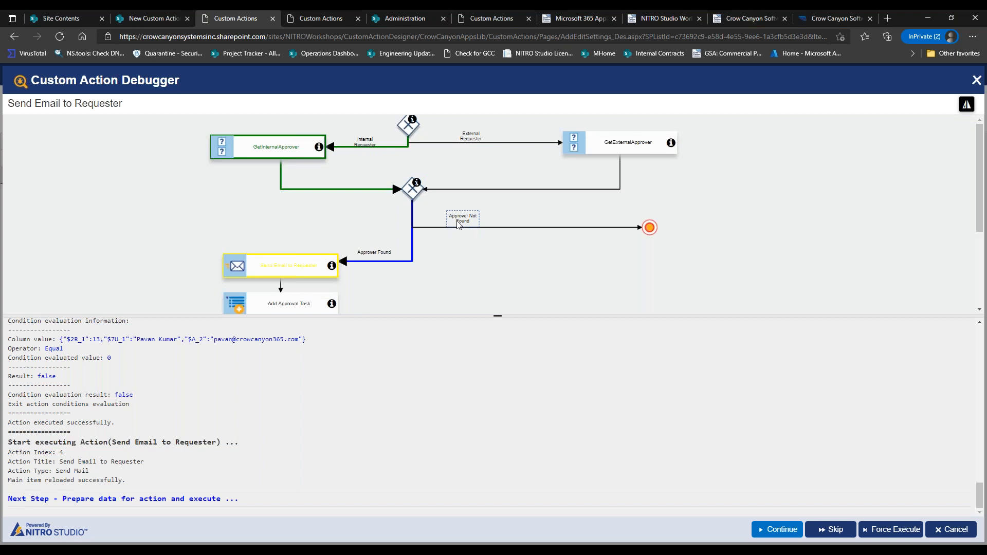
pyautogui.click(951, 529)
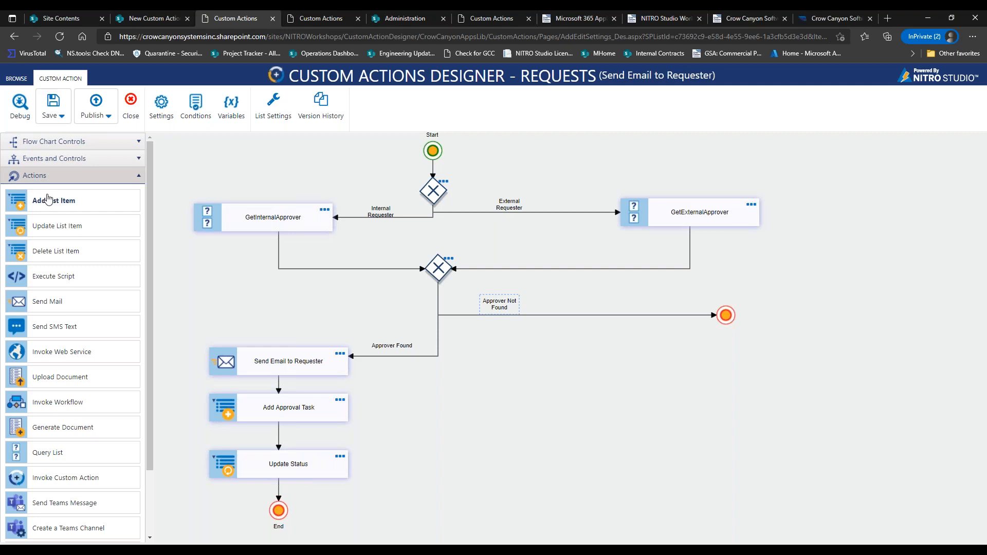
# Place an Add List Item action beside Approver Not Found and select the lower gateway.
pyautogui.moveTo(54, 200); pyautogui.dragTo(637, 320)
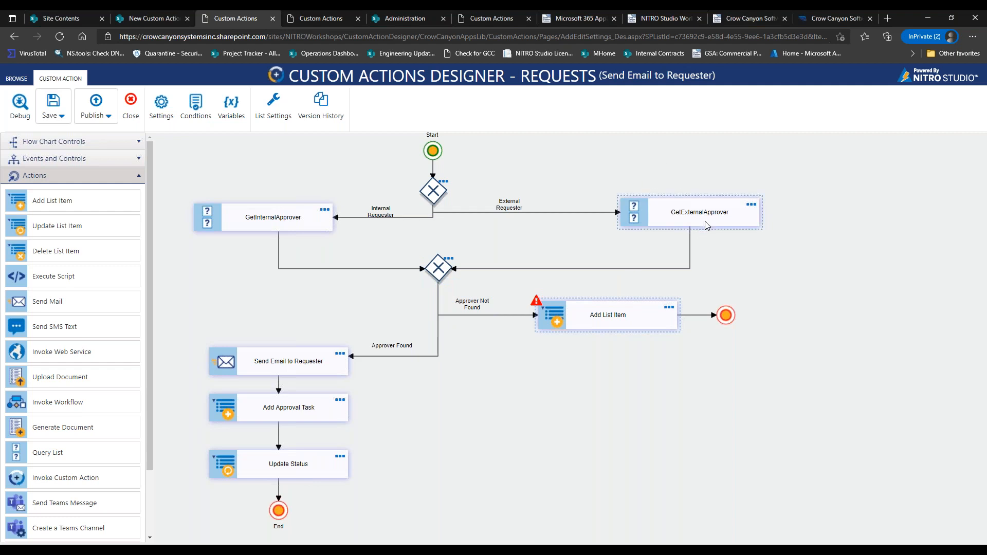
pyautogui.click(436, 274)
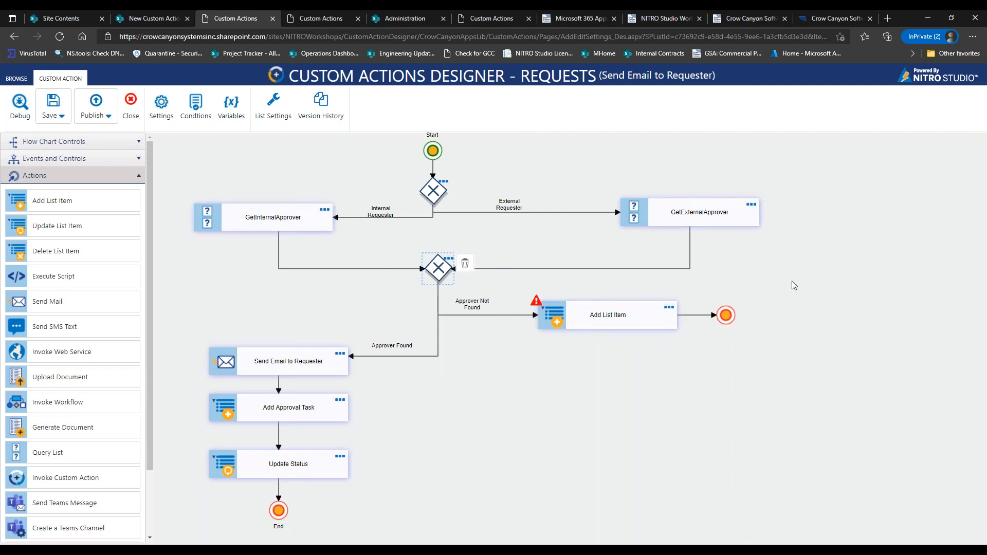
# Delete both approver connectors, the lower rejoin gateway, and the Add List Item step.
pyautogui.click(527, 269)
pyautogui.press('Delete')
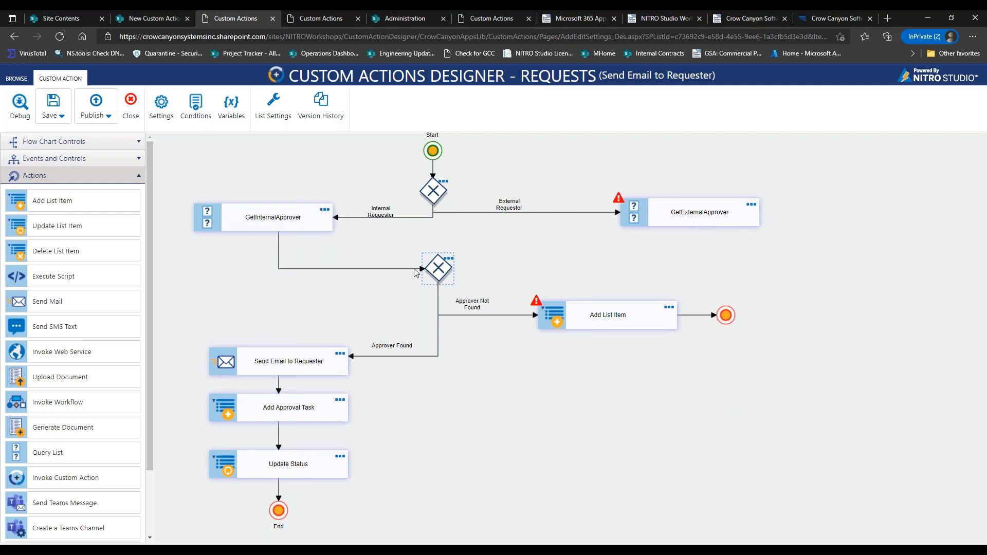
pyautogui.click(386, 269)
pyautogui.press('Delete')
pyautogui.click(437, 274)
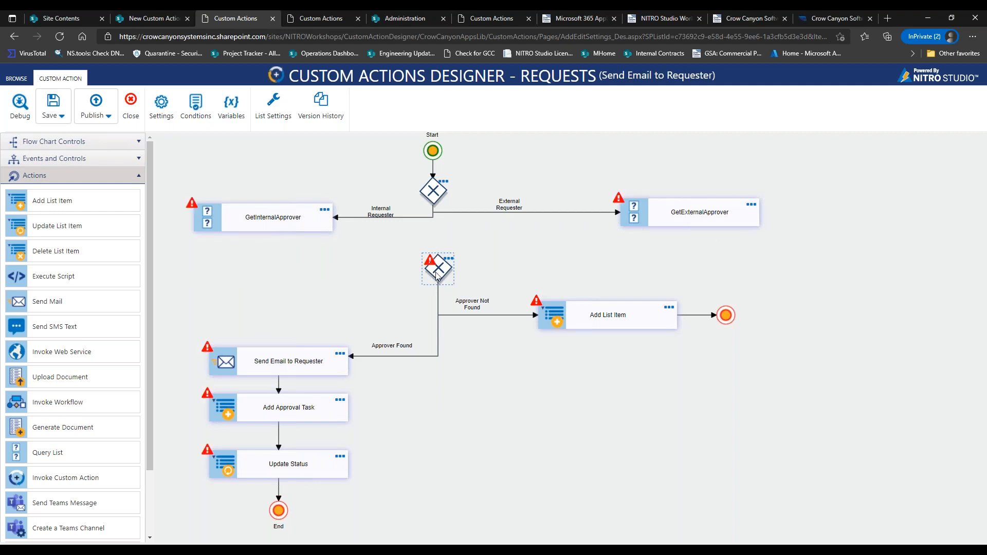
pyautogui.press('Delete')
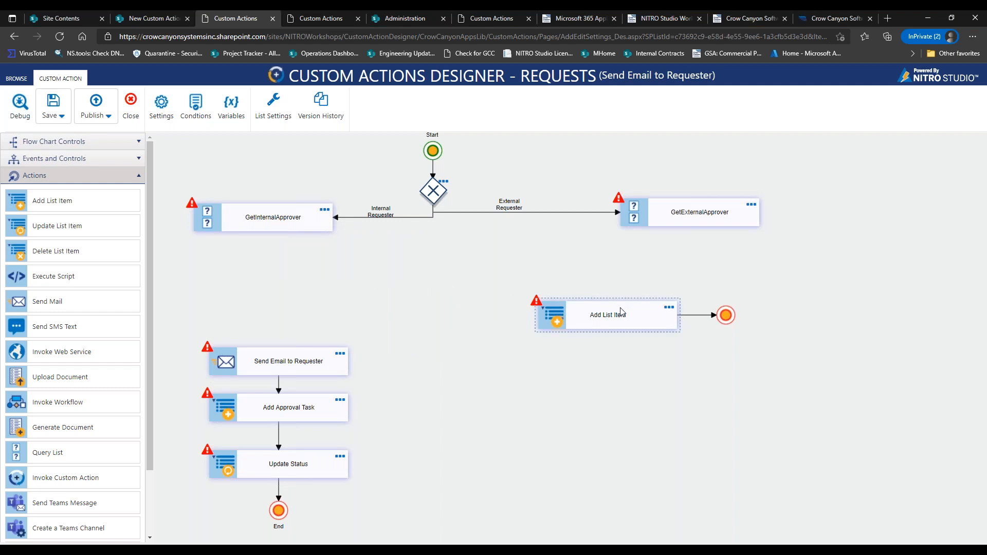
pyautogui.moveTo(621, 313); pyautogui.dragTo(598, 307)
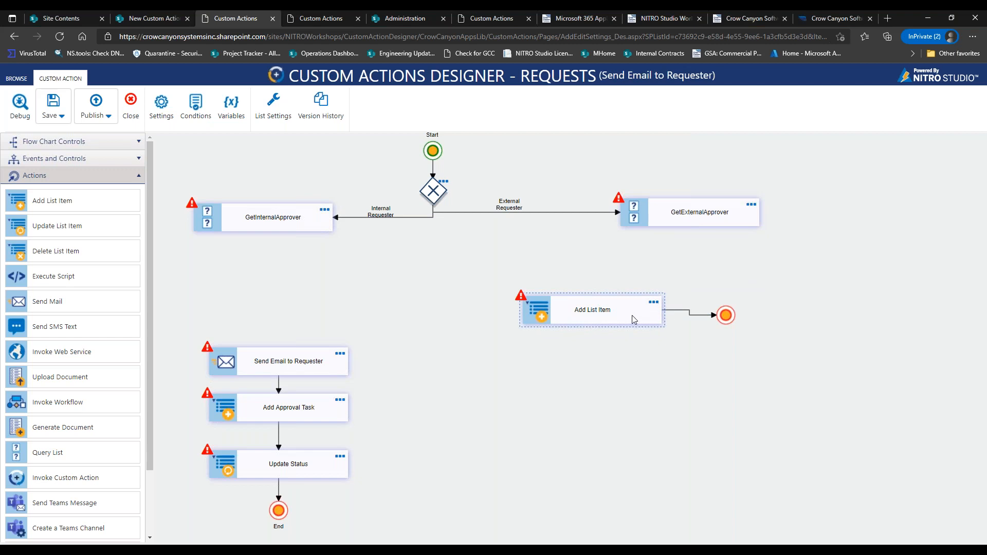
pyautogui.click(676, 308)
# Move Send Email and Update Status under GetInternalApprover, and Add Approval Task beside the gateway.
pyautogui.click(324, 414)
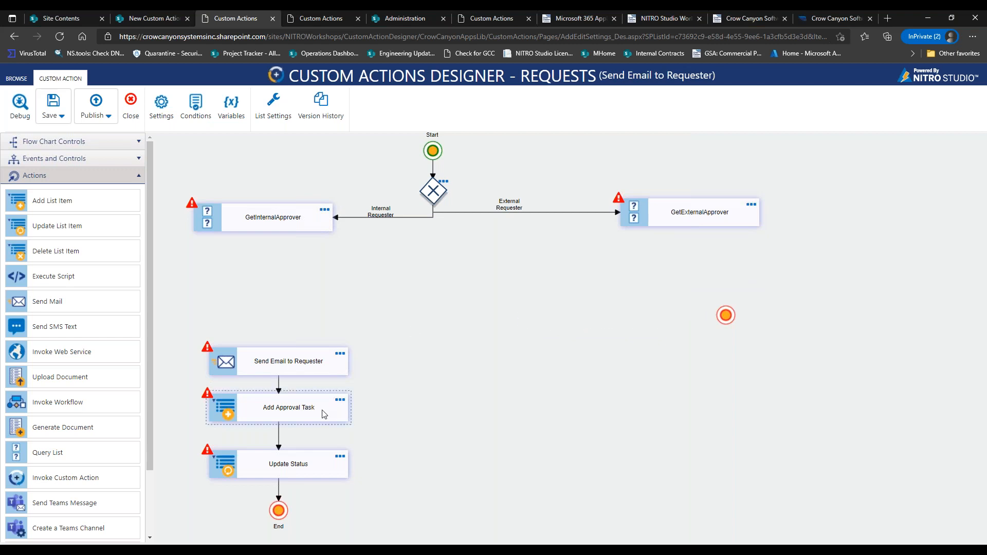
pyautogui.click(283, 379)
pyautogui.click(284, 424)
pyautogui.moveTo(283, 416); pyautogui.dragTo(697, 280)
pyautogui.click(275, 366)
pyautogui.moveTo(275, 366); pyautogui.dragTo(261, 298)
pyautogui.moveTo(278, 458); pyautogui.dragTo(259, 344)
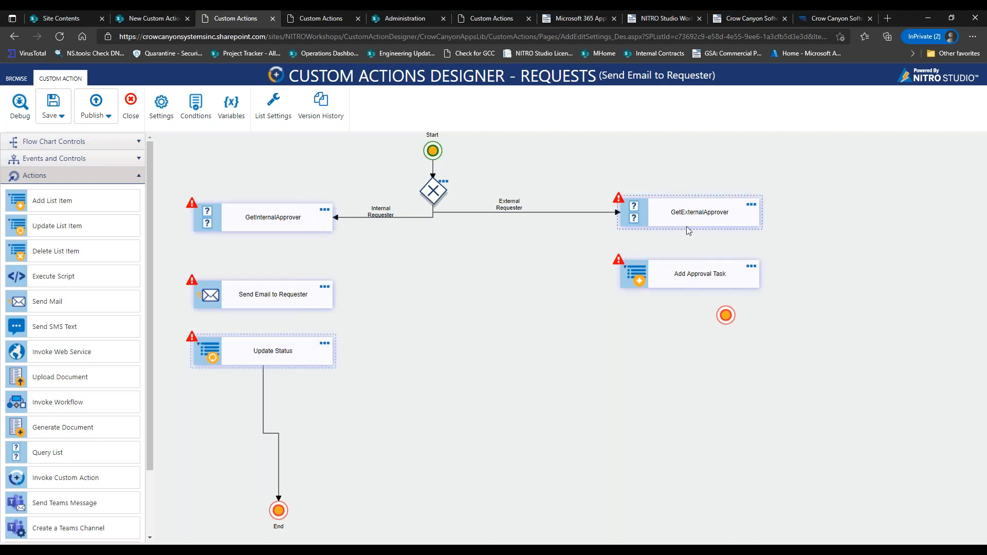
pyautogui.moveTo(713, 283); pyautogui.dragTo(492, 278)
# Remove the stray connector and link GetInternalApprover → Send Email to Requester → Update Status.
pyautogui.moveTo(350, 370); pyautogui.dragTo(462, 272)
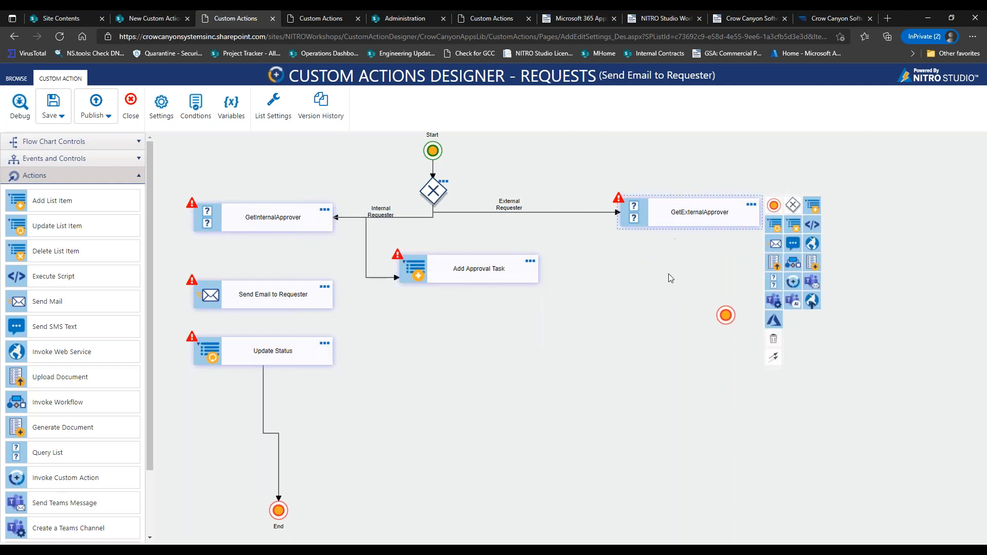
pyautogui.moveTo(773, 358); pyautogui.dragTo(532, 276)
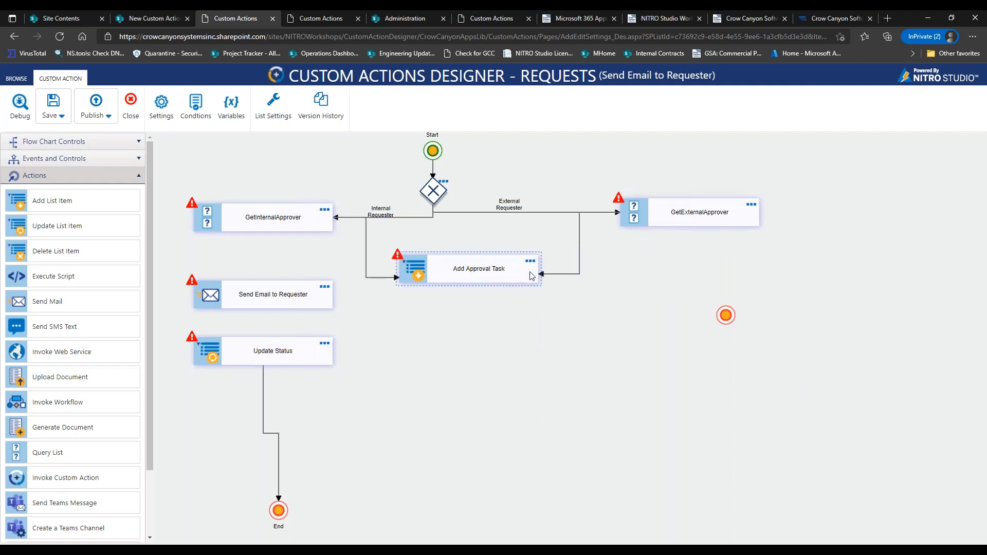
pyautogui.click(580, 244)
pyautogui.press('Delete')
pyautogui.click(284, 227)
pyautogui.moveTo(348, 366); pyautogui.dragTo(273, 295)
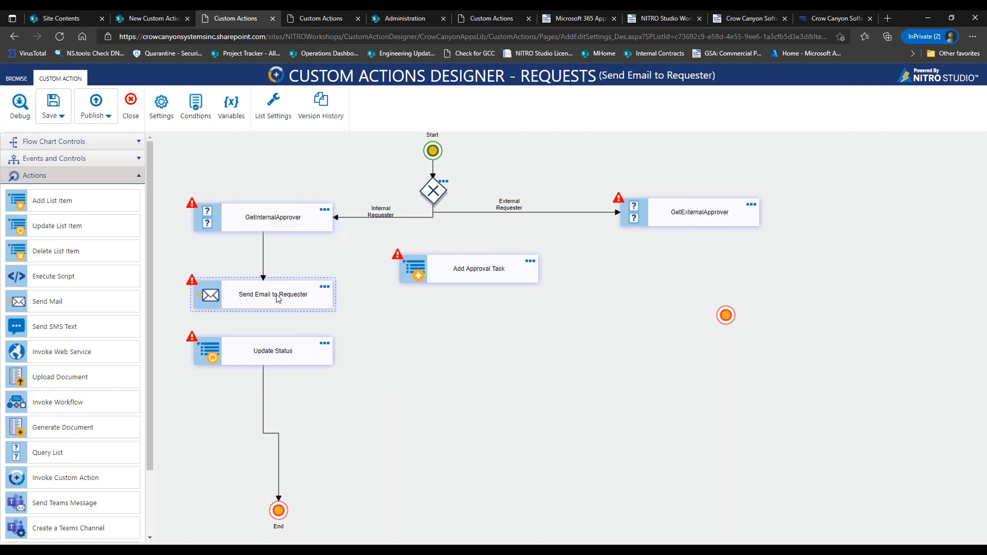
pyautogui.click(289, 304)
pyautogui.moveTo(347, 439); pyautogui.dragTo(288, 365)
# Link GetExternalApprover → Add Approval Task → its own end, and raise the End point.
pyautogui.click(482, 278)
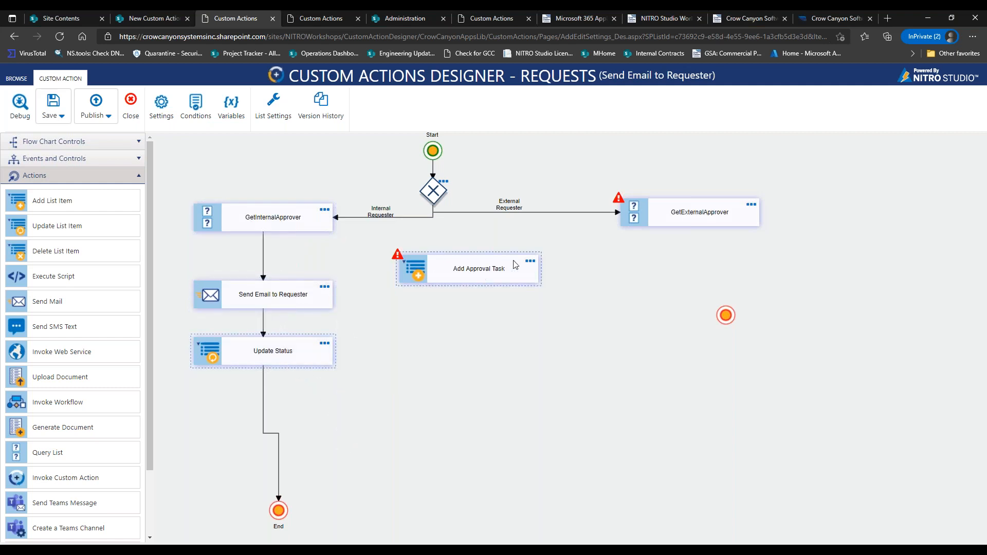
pyautogui.moveTo(497, 278); pyautogui.dragTo(718, 278)
pyautogui.click(721, 222)
pyautogui.moveTo(778, 358); pyautogui.dragTo(738, 275)
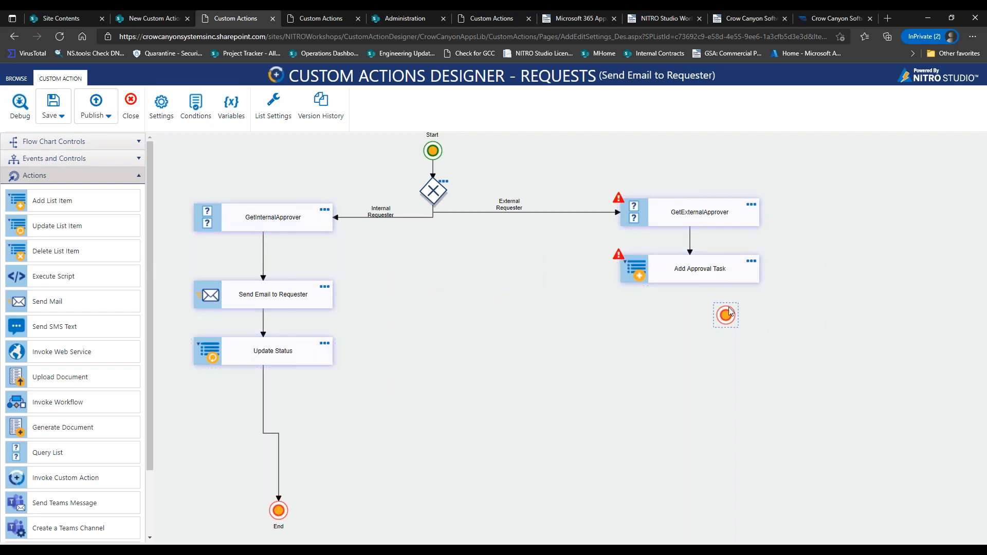
pyautogui.click(717, 277)
pyautogui.moveTo(774, 413); pyautogui.dragTo(697, 350)
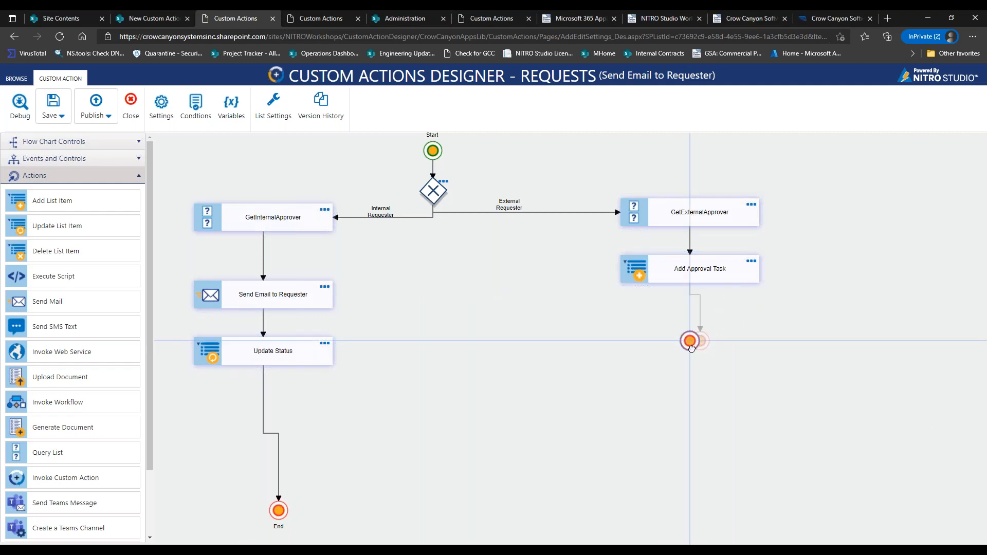
pyautogui.moveTo(282, 525); pyautogui.dragTo(268, 448)
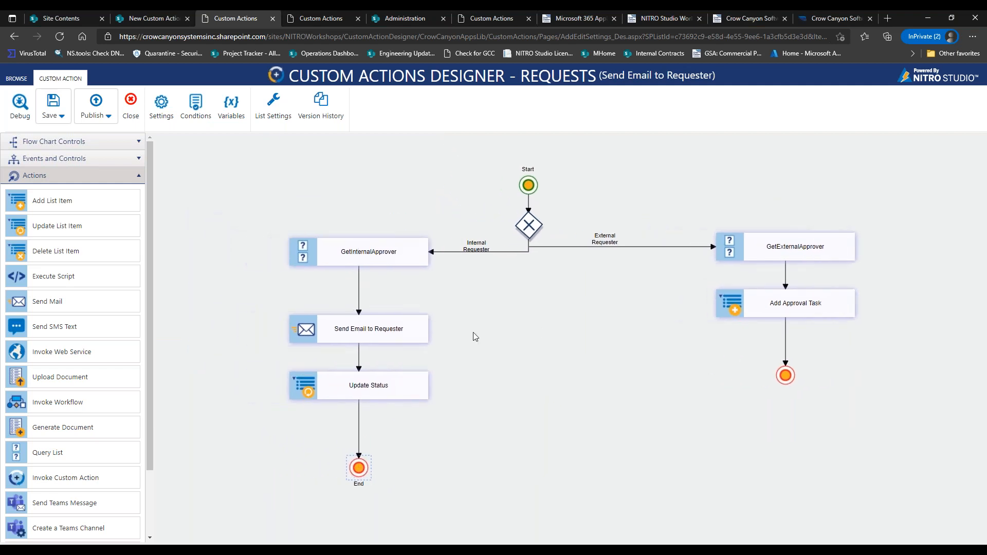
pyautogui.moveTo(606, 374); pyautogui.dragTo(580, 368)
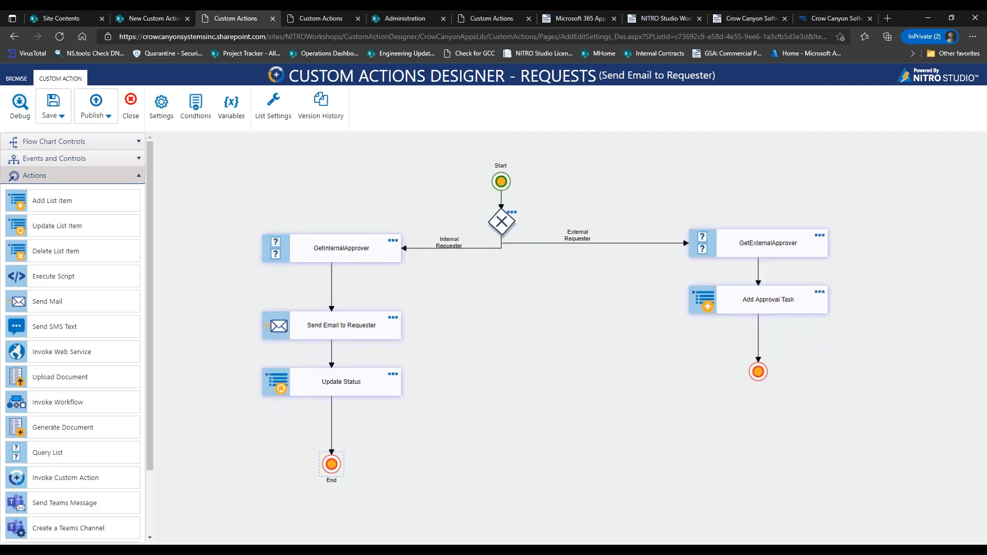
pyautogui.scroll(2, 570, 338)
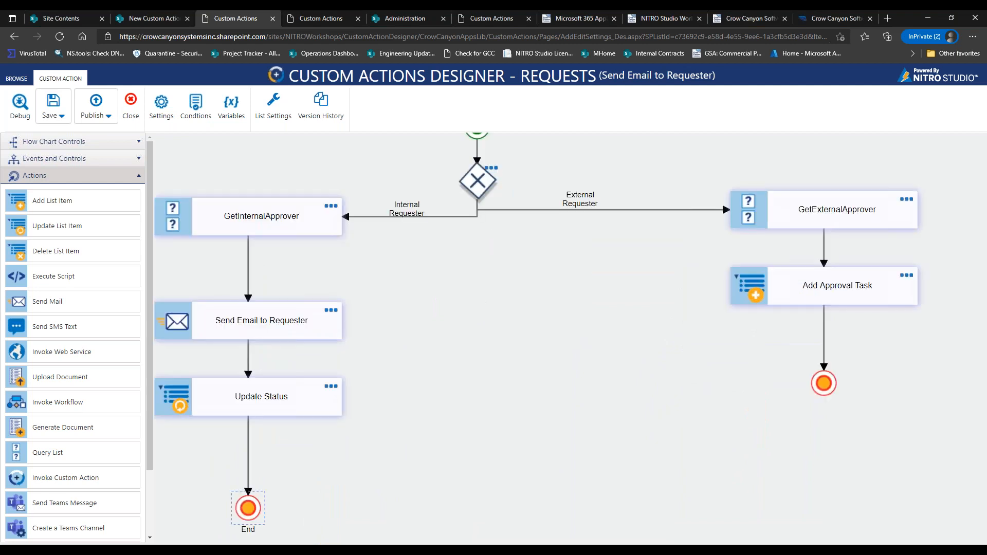
pyautogui.scroll(-3, 570, 339)
pyautogui.scroll(-2, 570, 339)
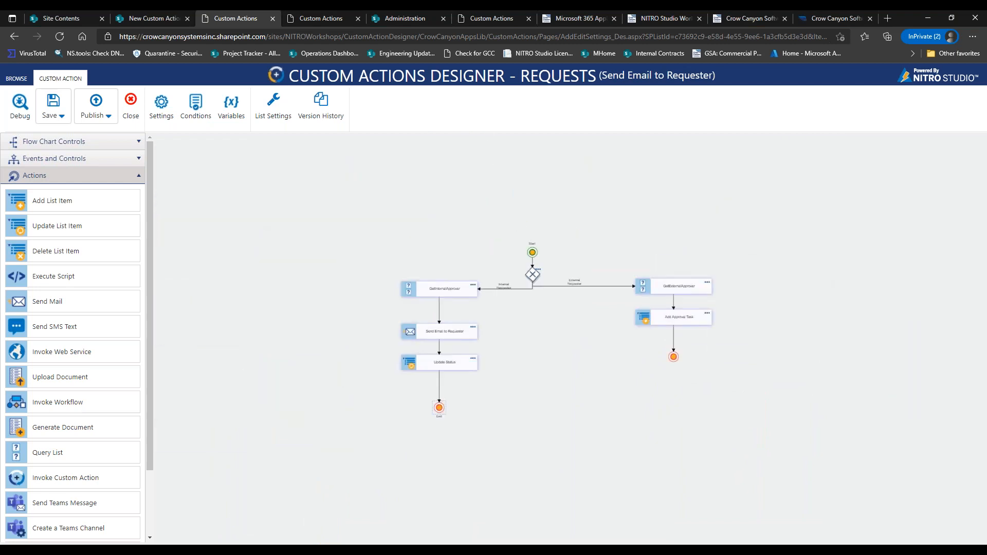
pyautogui.scroll(3, 570, 338)
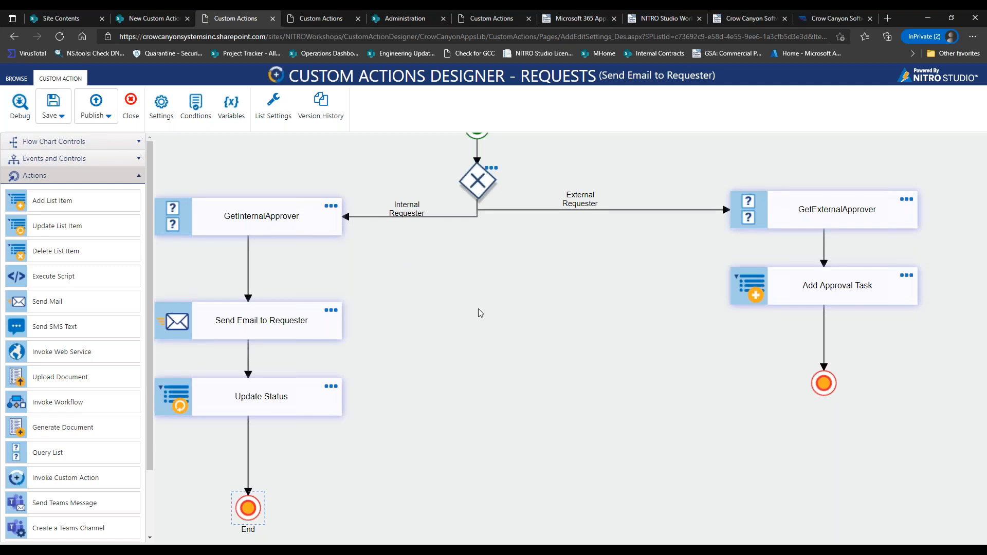
pyautogui.moveTo(476, 310); pyautogui.dragTo(589, 305)
pyautogui.scroll(-3, 575, 310)
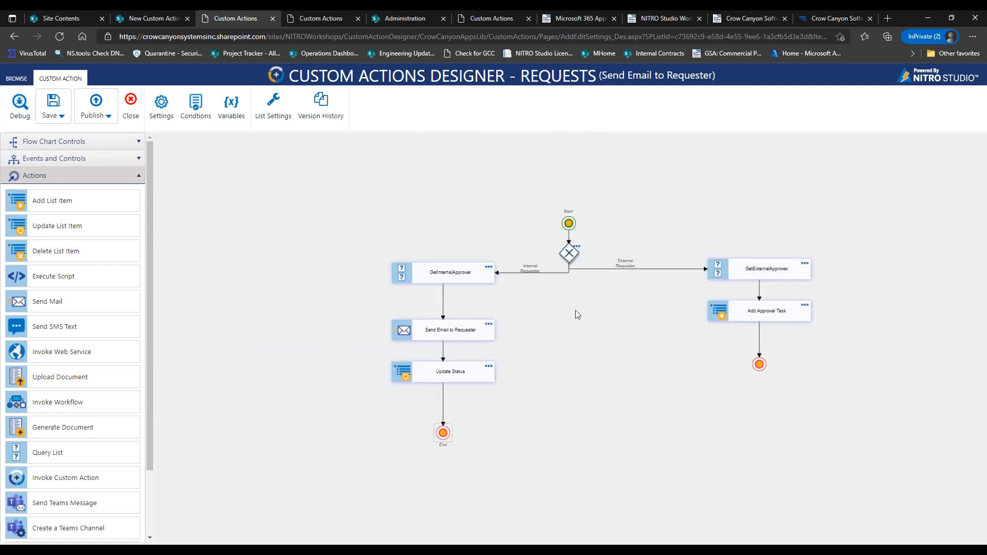
pyautogui.moveTo(600, 332); pyautogui.dragTo(451, 295)
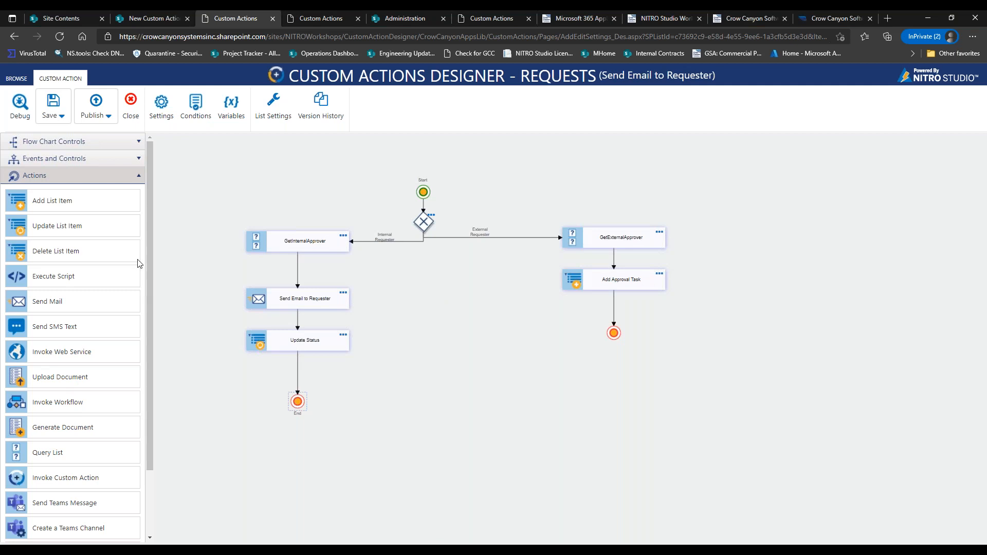
# Save the Send Email to Requester custom action.
pyautogui.click(114, 176)
pyautogui.click(146, 170)
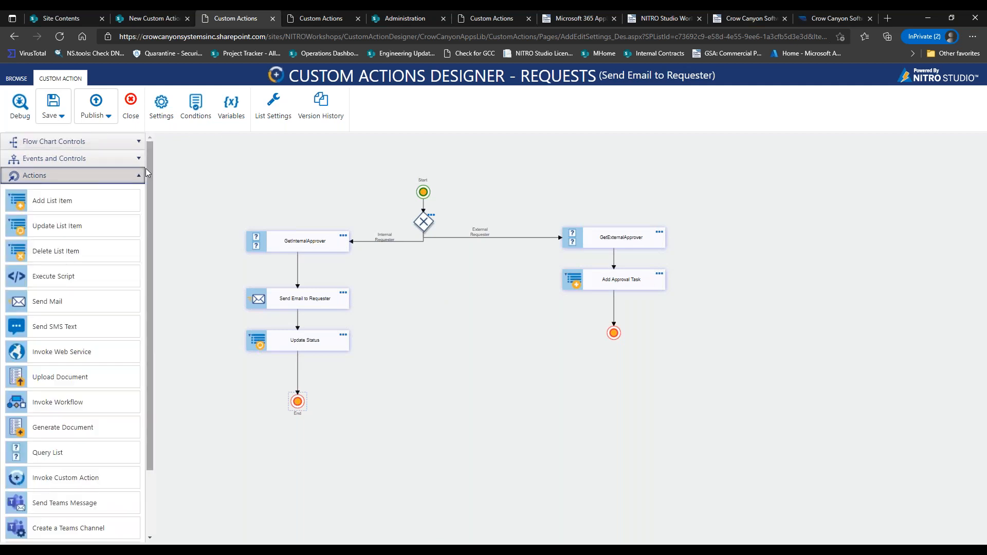
pyautogui.click(146, 170)
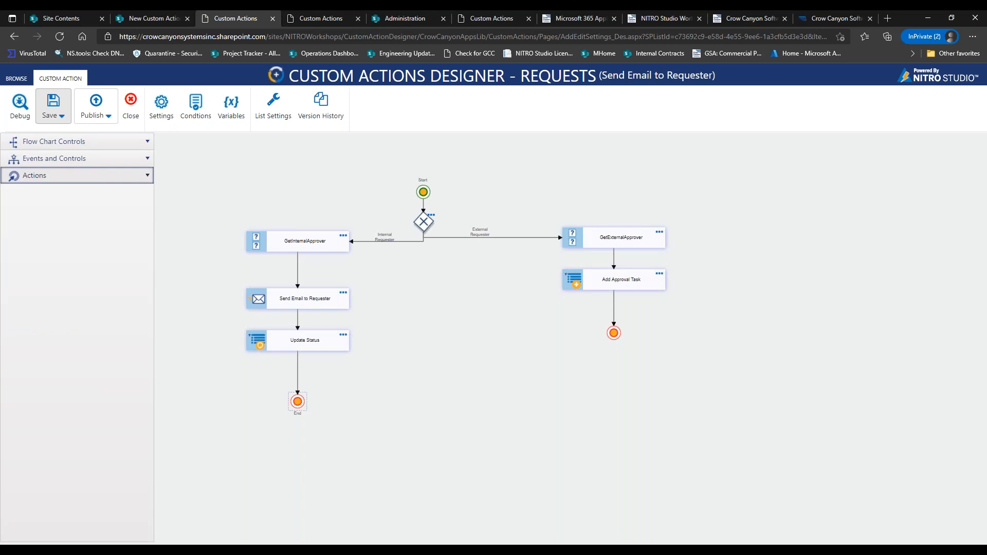
pyautogui.click(53, 103)
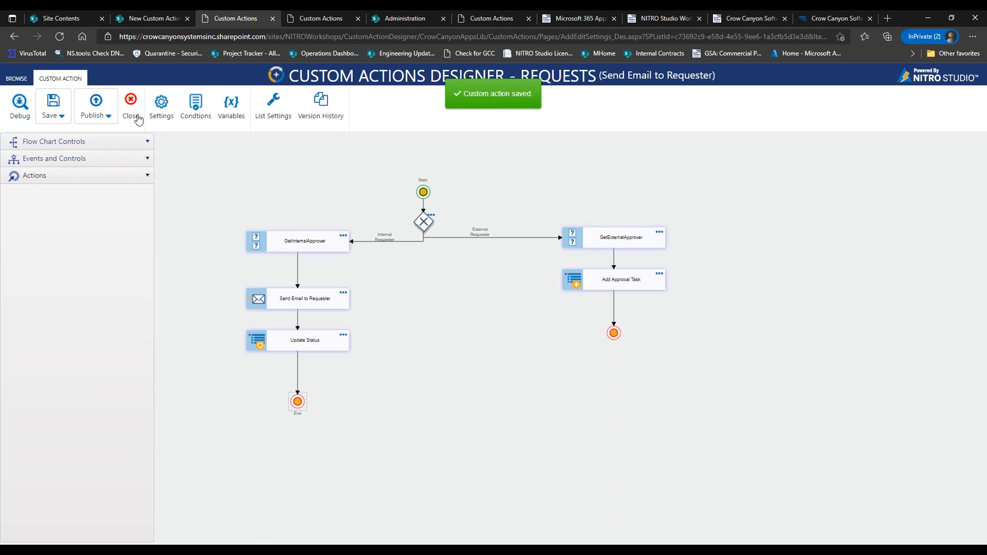
# Reopen Send Email to Requester, publish it with confirmation, and view its version history.
pyautogui.click(132, 116)
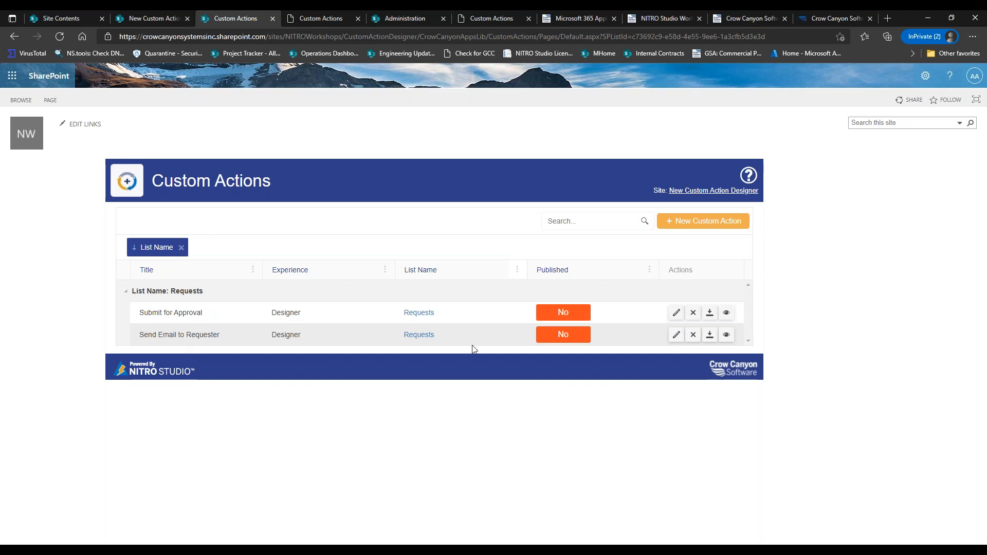
pyautogui.click(676, 335)
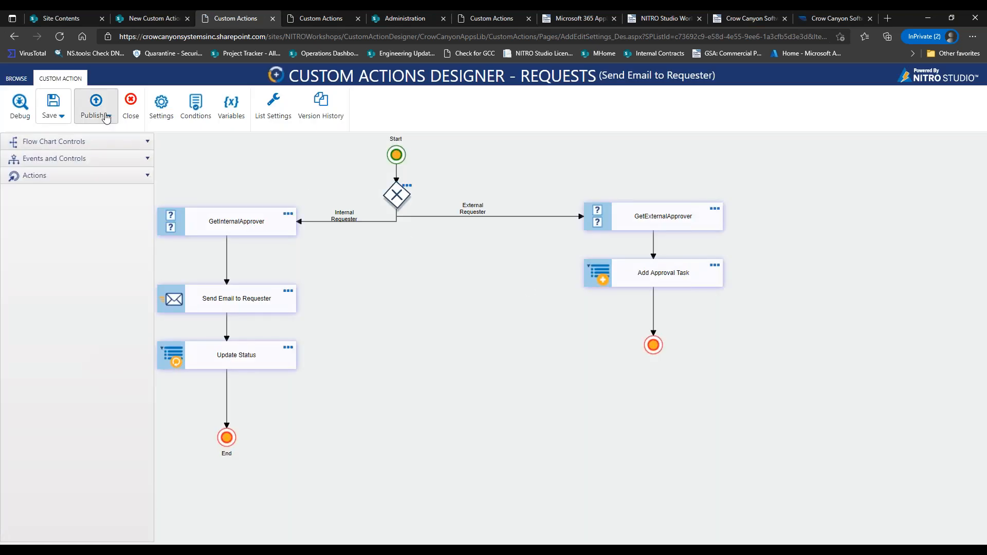
pyautogui.click(103, 111)
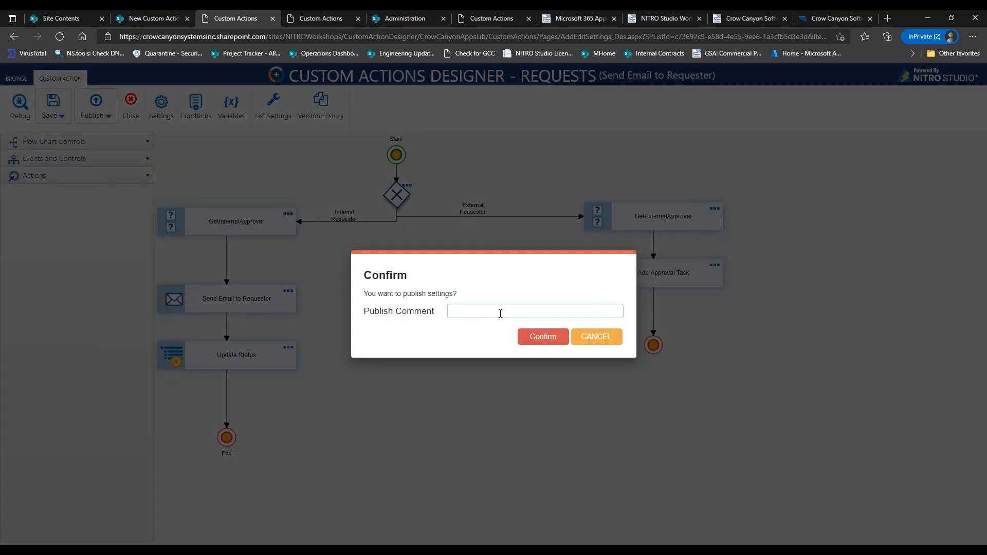
pyautogui.click(530, 332)
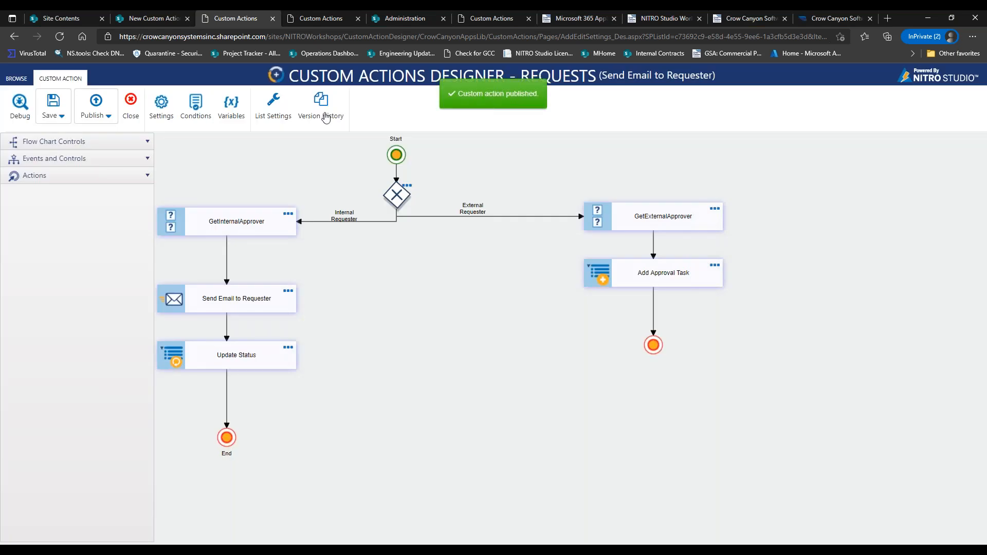
pyautogui.click(321, 114)
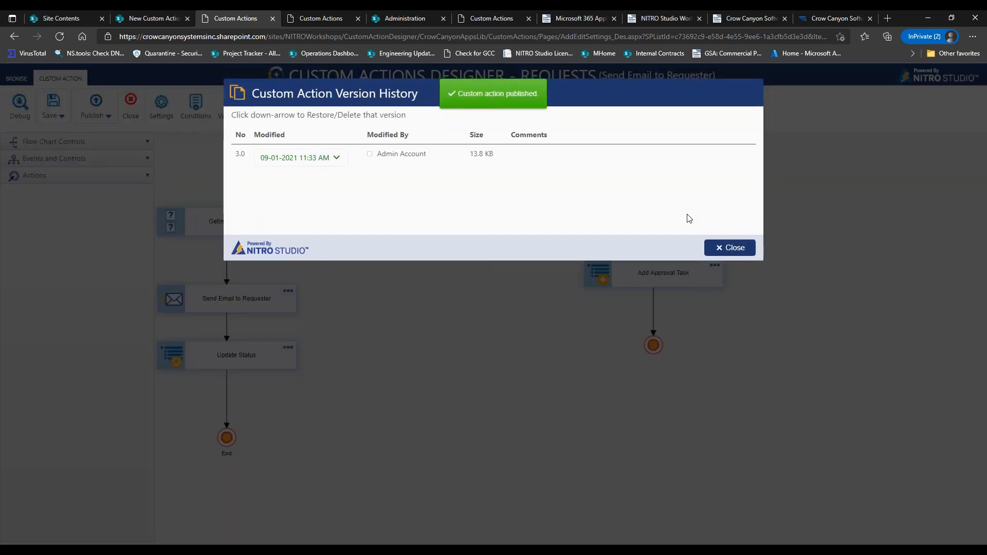
# Review version history and the version 3.0 Restore option, then return to Custom Actions.
pyautogui.click(730, 248)
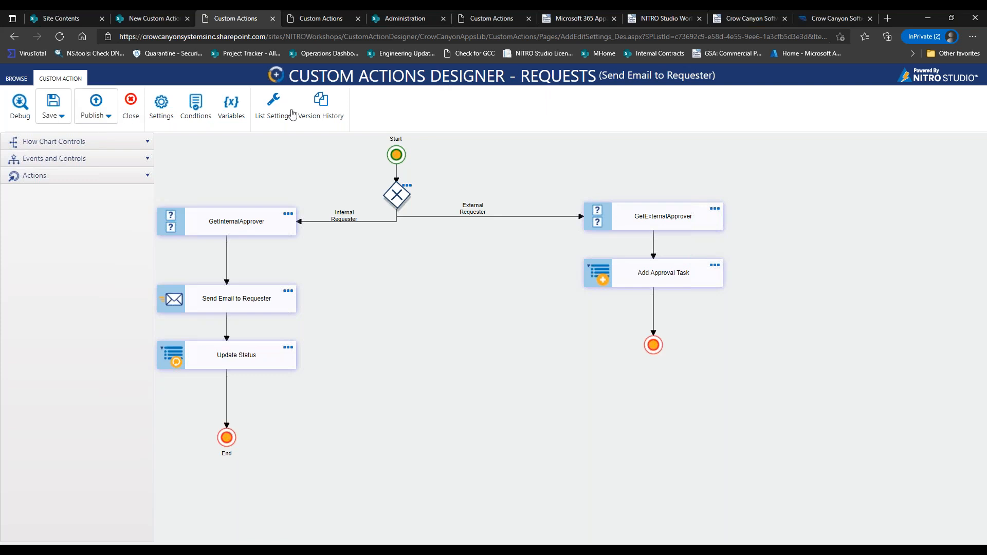
pyautogui.click(321, 103)
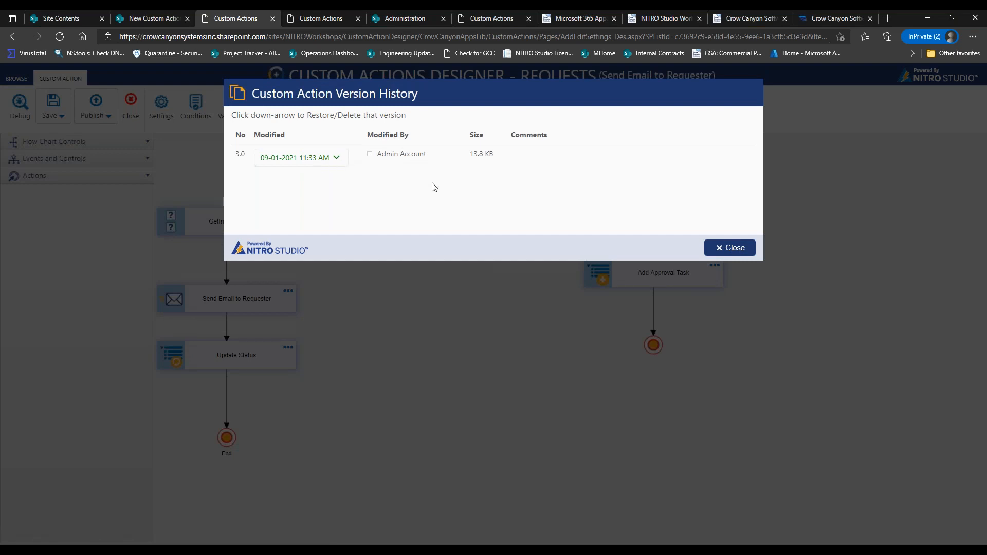
pyautogui.click(338, 161)
pyautogui.click(504, 188)
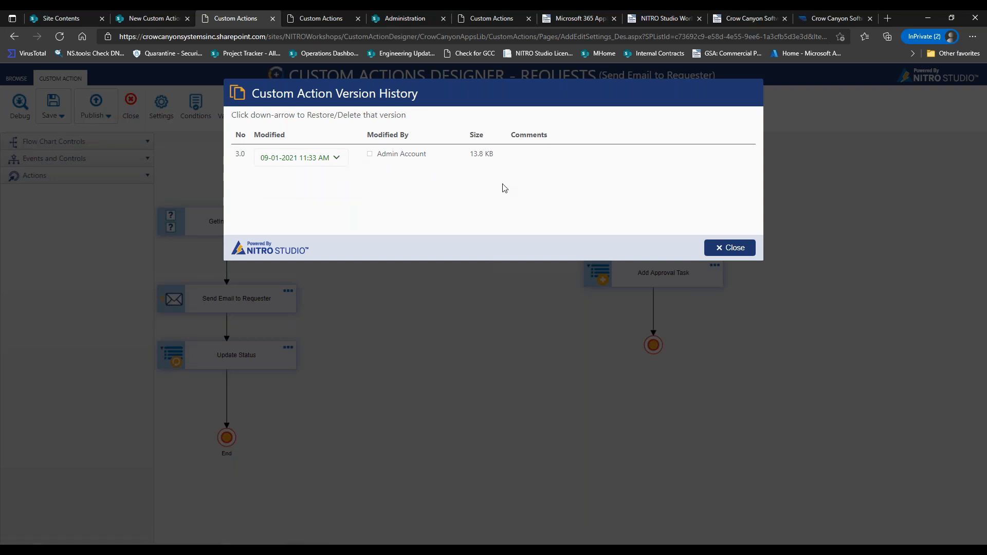
pyautogui.click(720, 247)
pyautogui.click(130, 100)
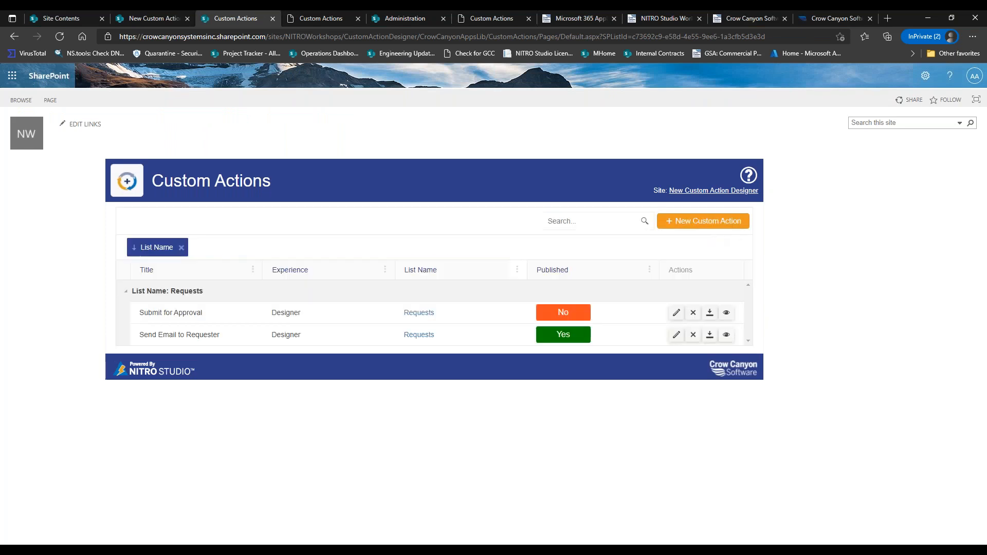
# Create a new Designer custom action on the Requests list and open Import Action Settings.
pyautogui.click(717, 226)
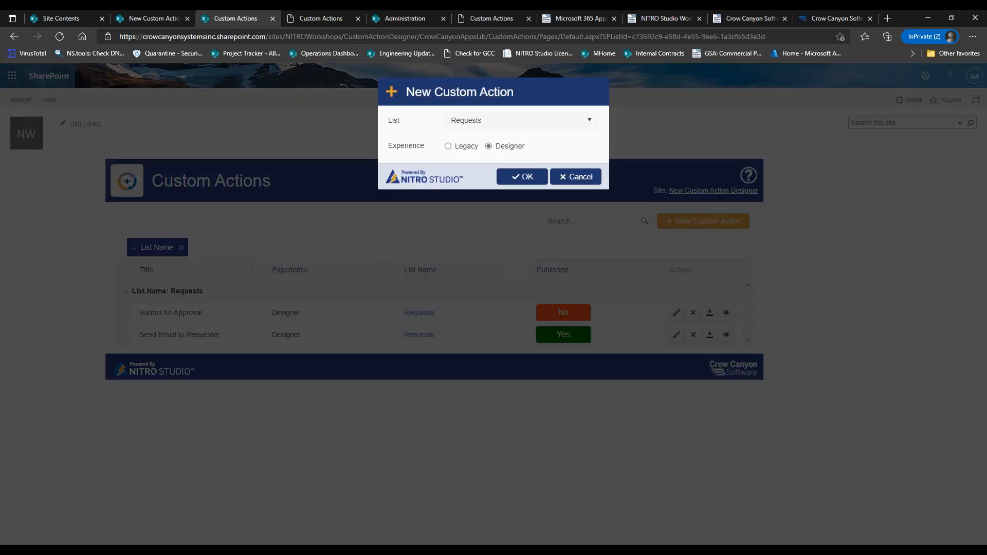
pyautogui.click(523, 179)
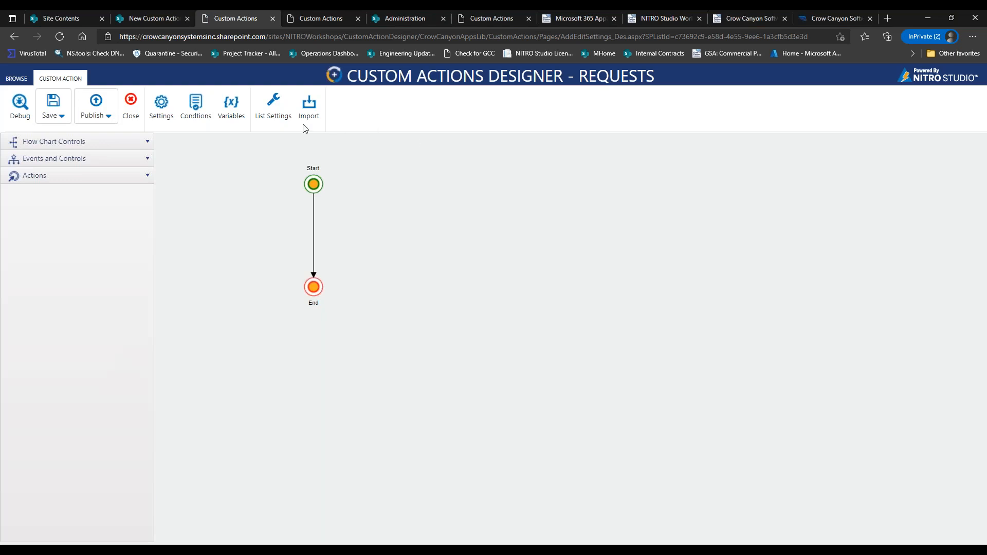
pyautogui.click(309, 106)
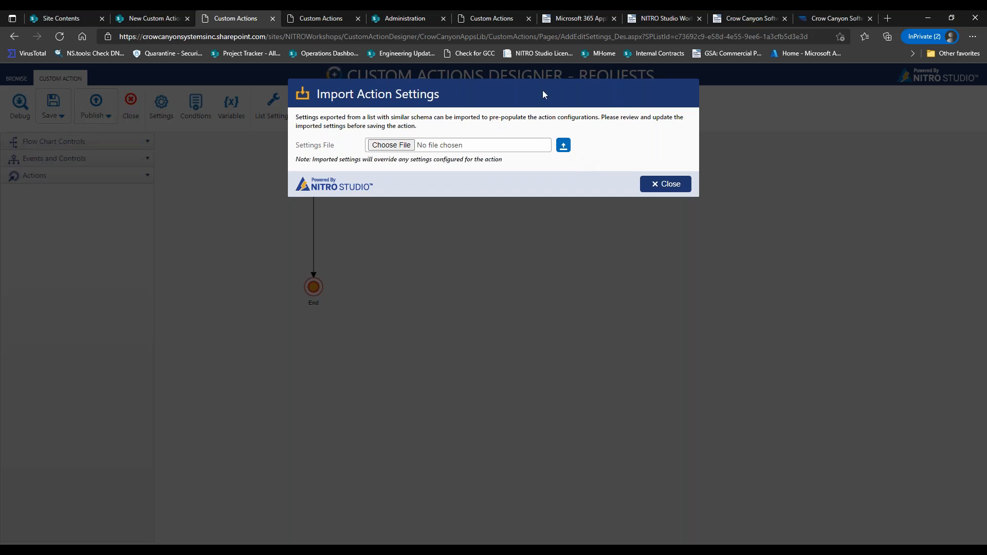
# Close the empty Import Action Settings dialog and return to the Submit for Approval 2 flowchart.
pyautogui.click(672, 183)
pyautogui.click(493, 19)
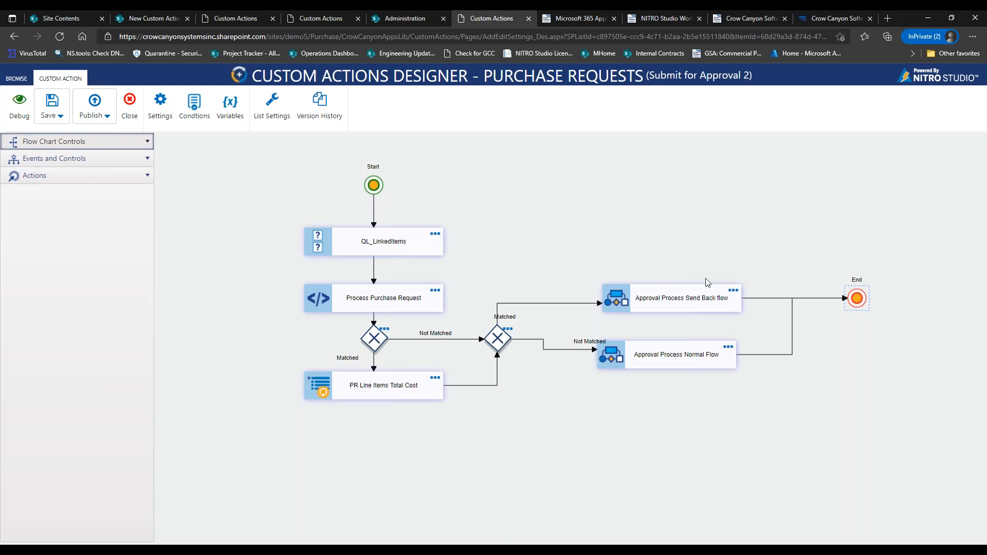
pyautogui.click(732, 292)
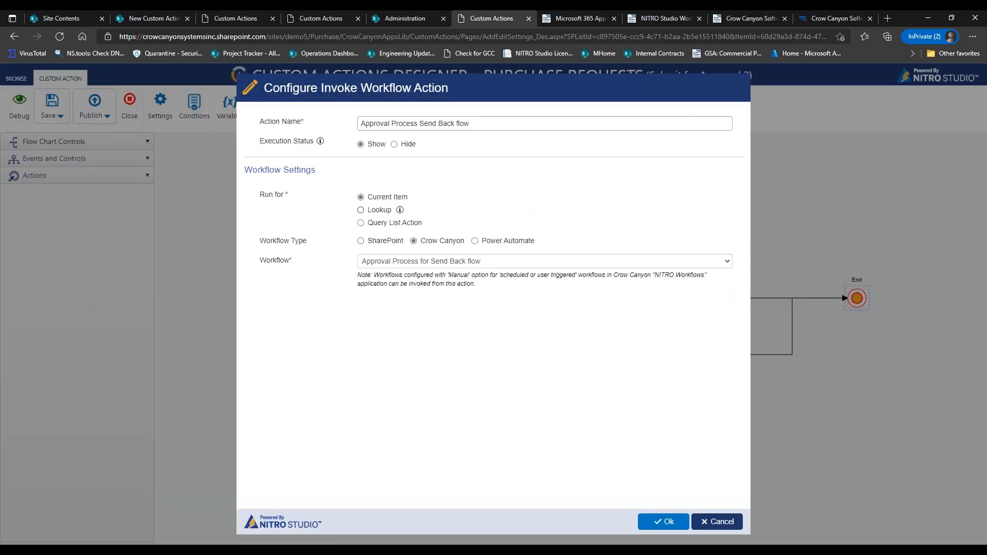
pyautogui.click(699, 521)
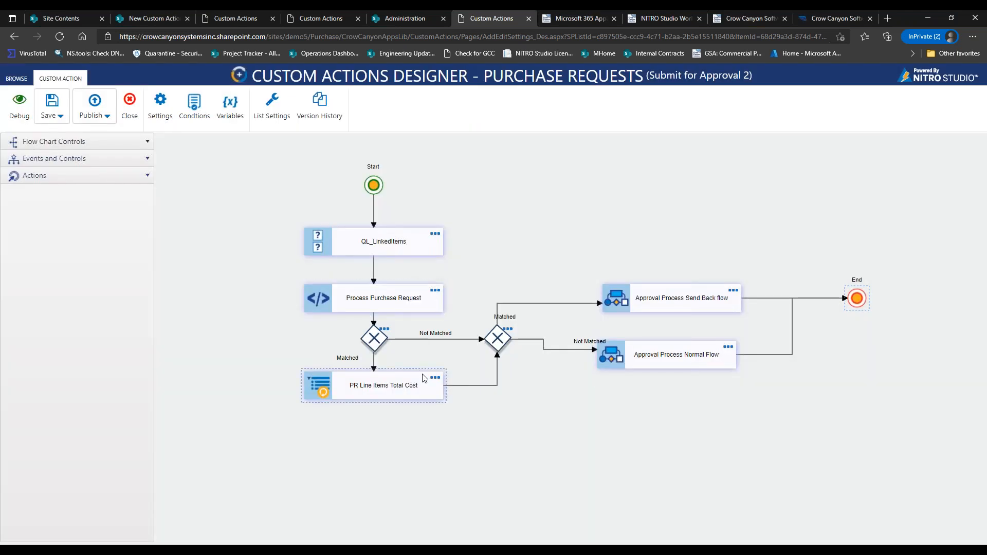
pyautogui.click(384, 329)
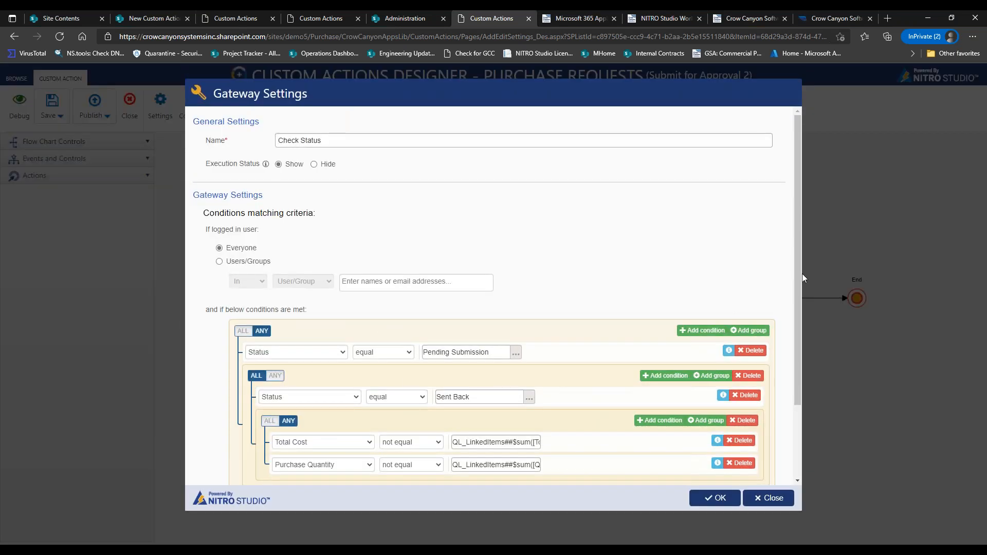
pyautogui.scroll(-2, 800, 273)
pyautogui.moveTo(453, 349); pyautogui.dragTo(596, 349)
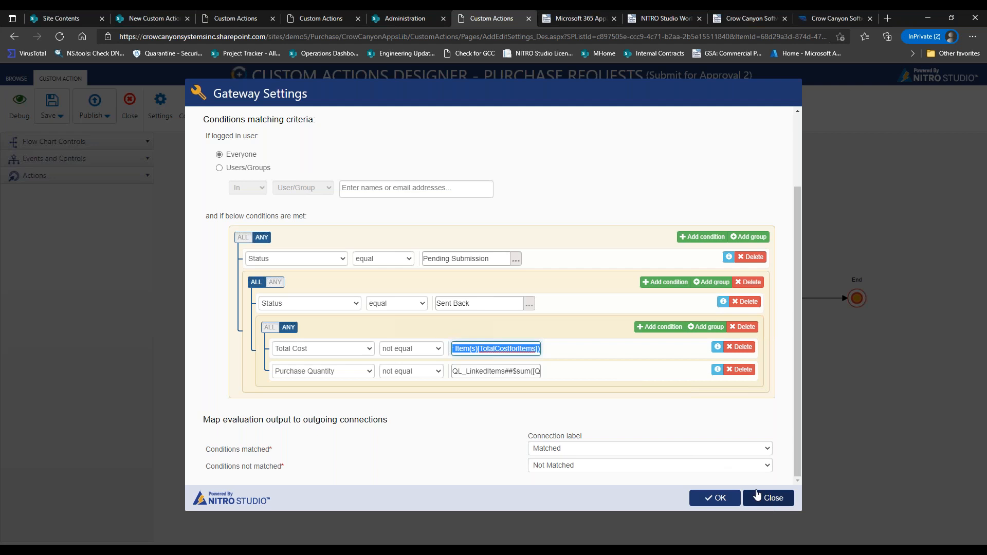
pyautogui.moveTo(463, 371); pyautogui.dragTo(577, 365)
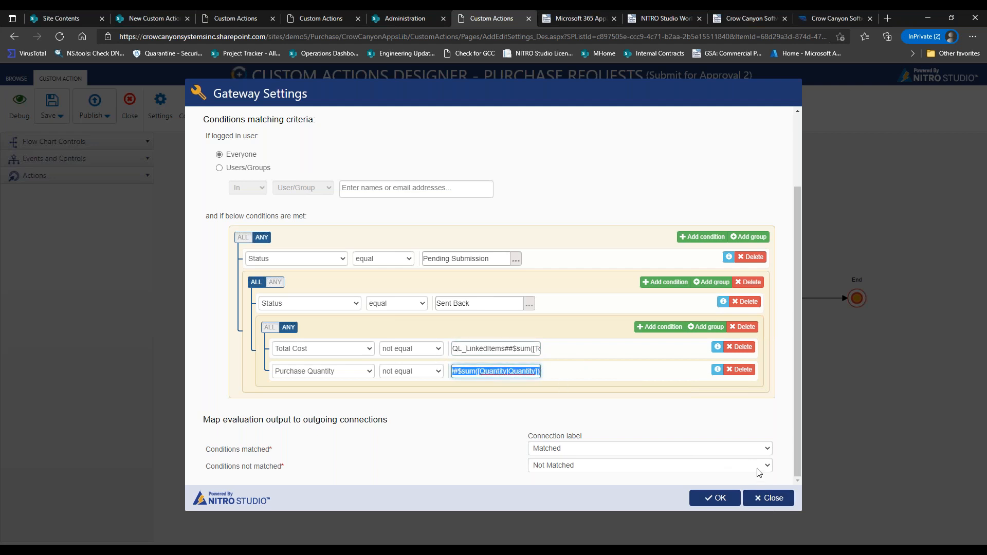
pyautogui.click(773, 499)
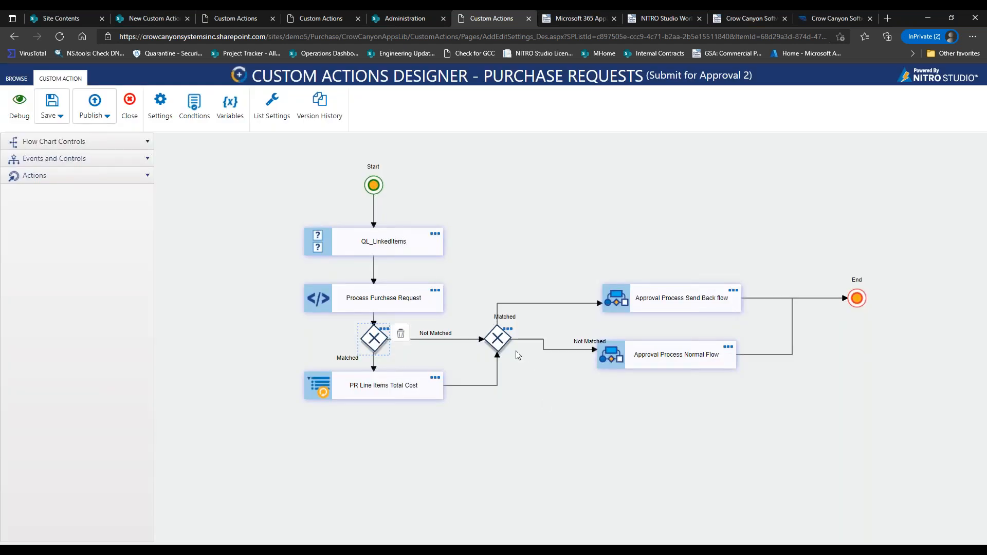
# Open the legacy Submit for approval custom action from the Purchase Requests list settings.
pyautogui.click(397, 19)
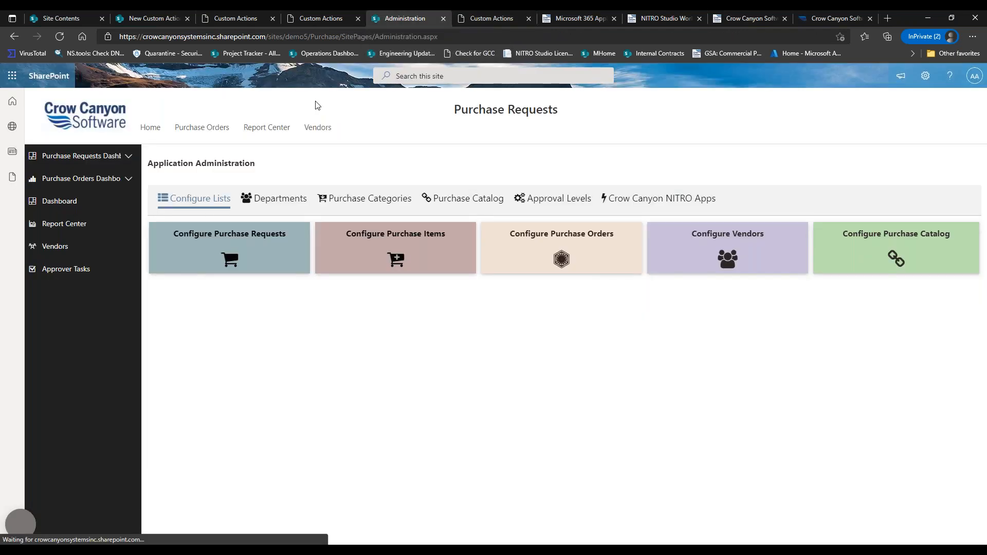
pyautogui.click(245, 243)
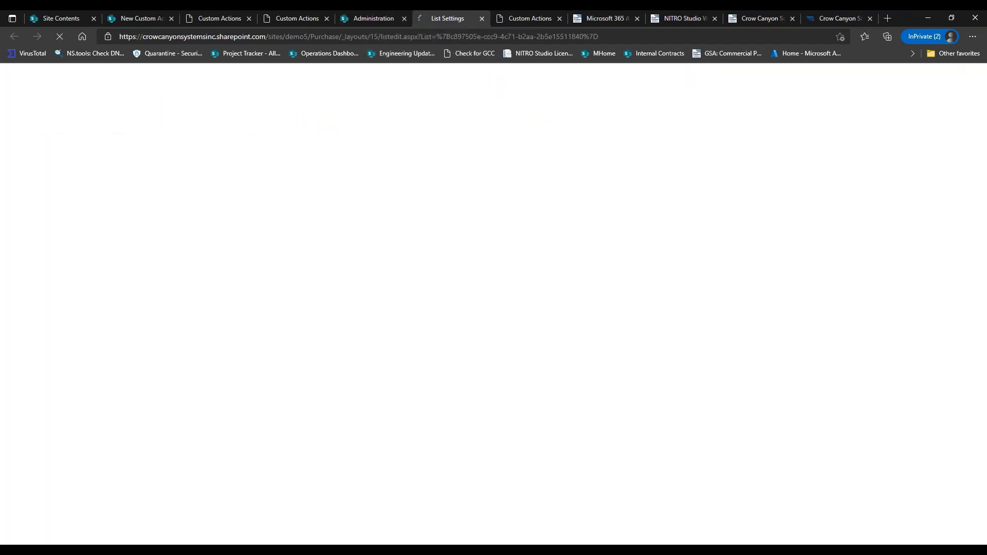
pyautogui.click(452, 382)
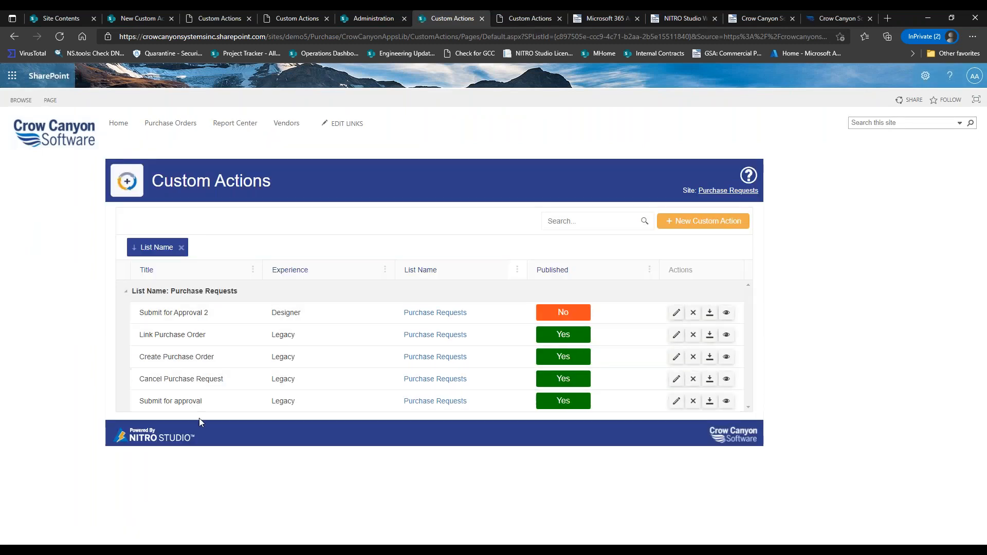
pyautogui.click(677, 401)
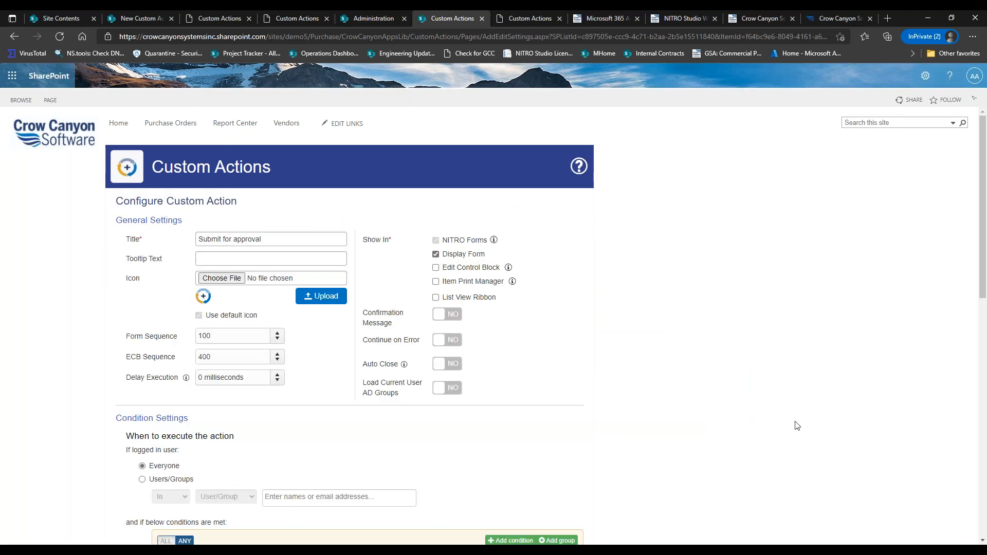
# Review the Normal Flow and Send Back Invoke Workflow actions unchanged, then return to the designer.
pyautogui.scroll(-8, 262, 226)
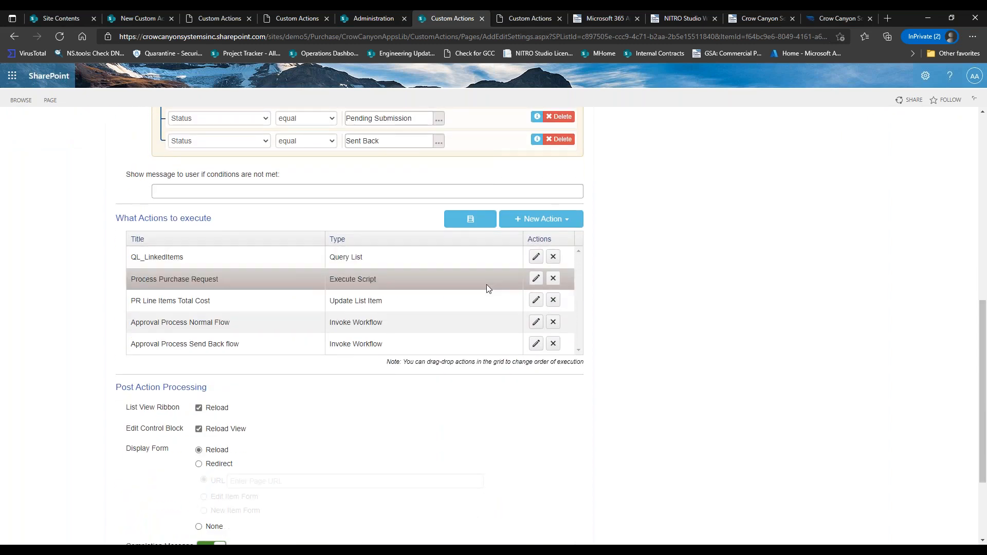
pyautogui.click(536, 322)
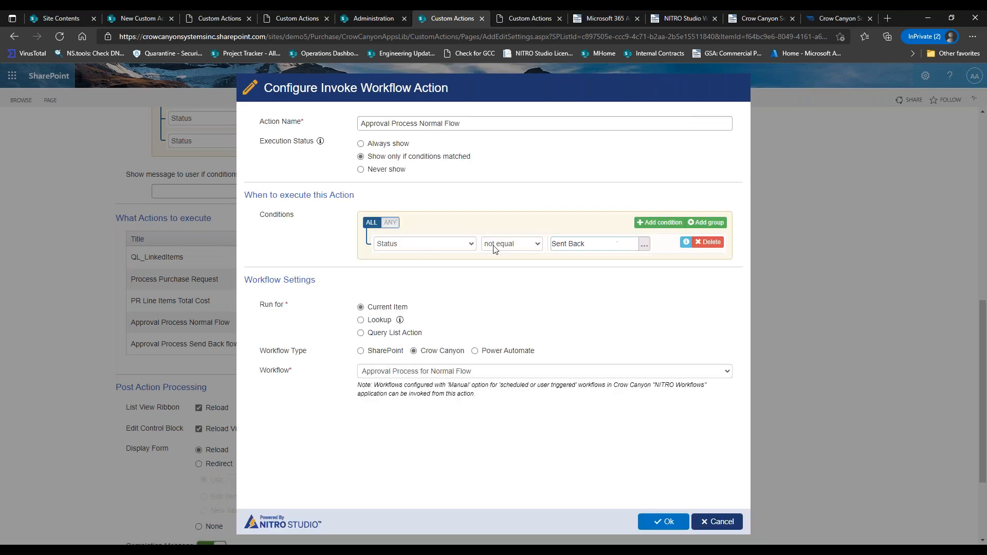
pyautogui.click(717, 521)
pyautogui.click(536, 344)
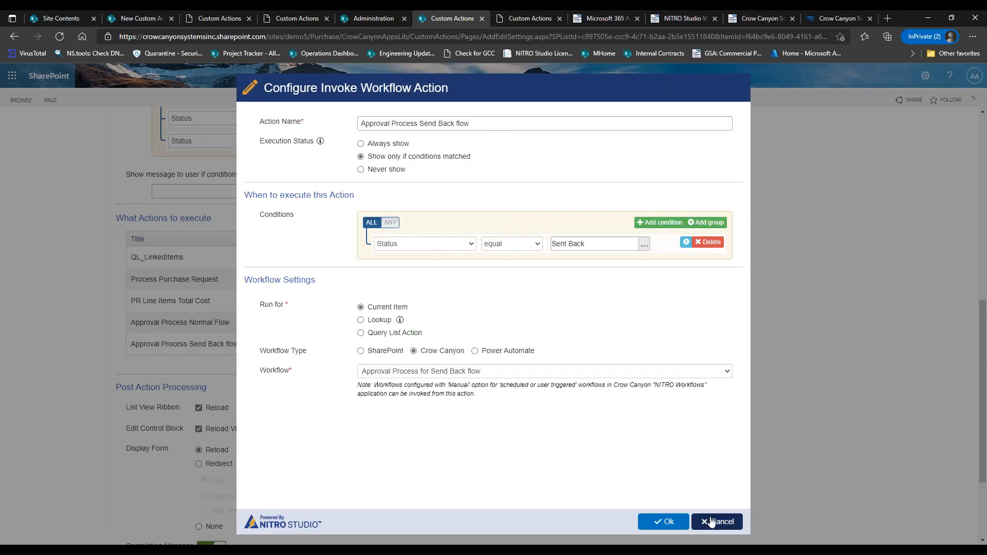
pyautogui.click(712, 521)
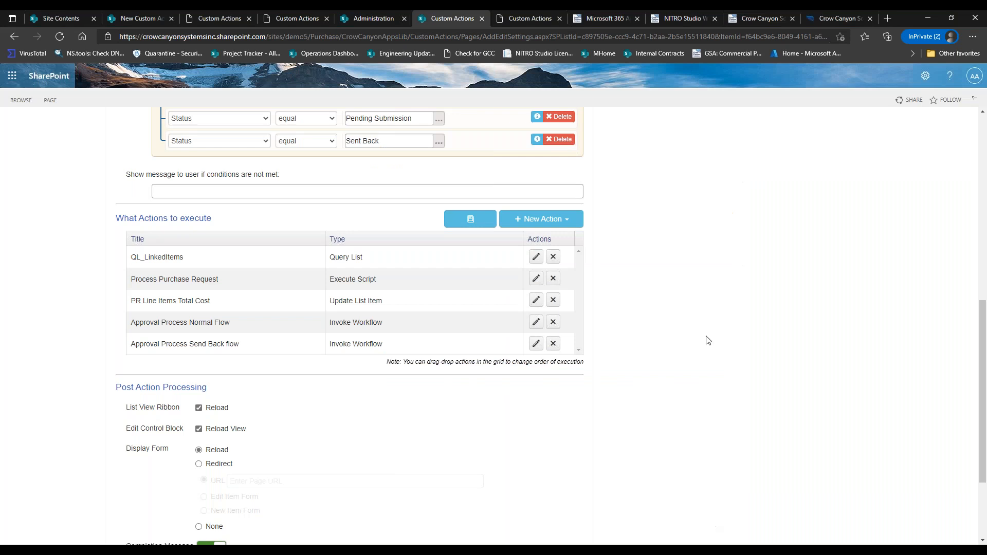
pyautogui.click(527, 19)
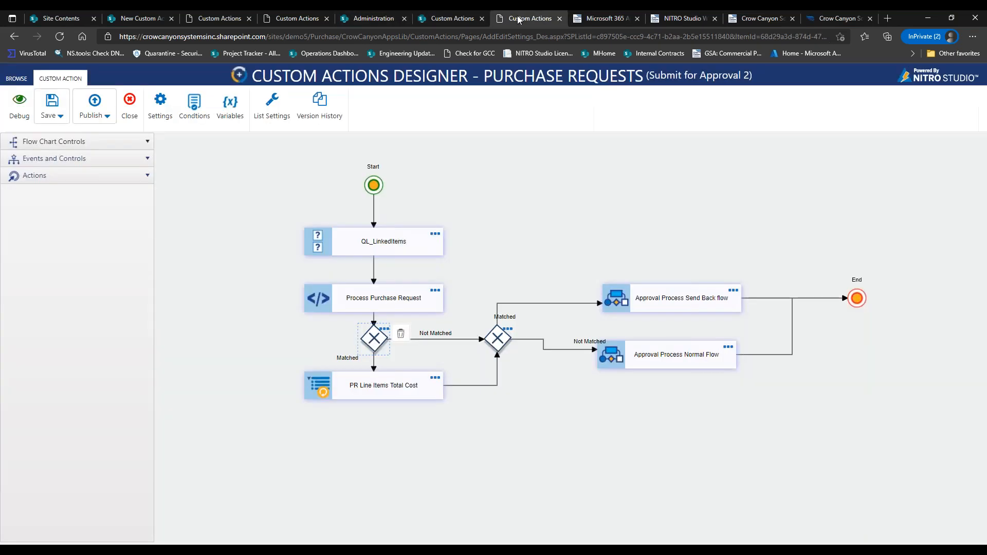
pyautogui.doubleClick(502, 337)
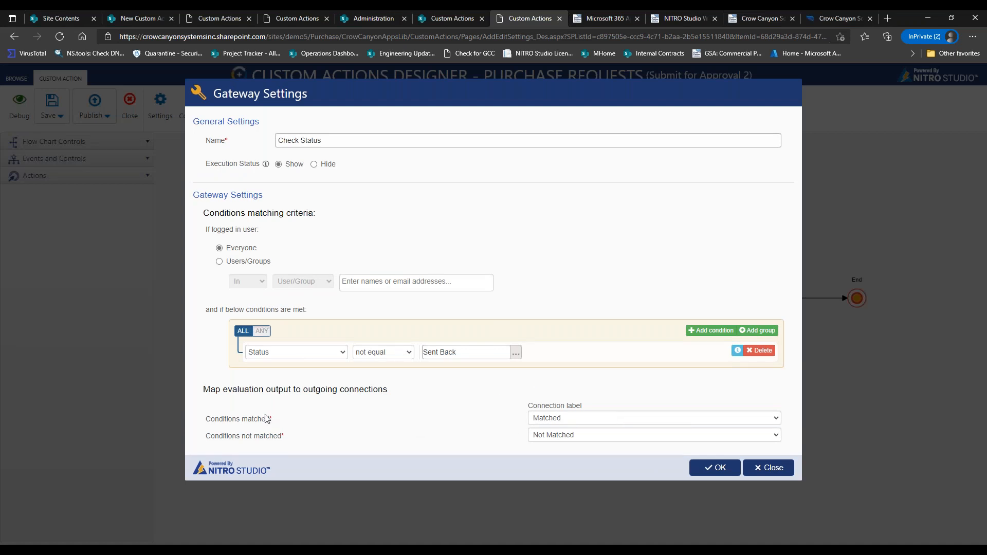
pyautogui.click(761, 467)
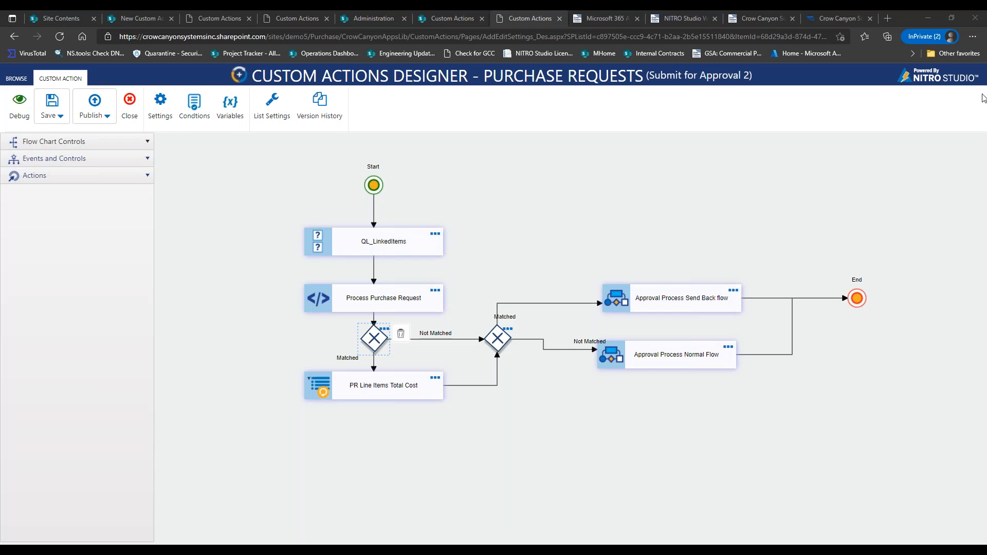
pyautogui.click(73, 23)
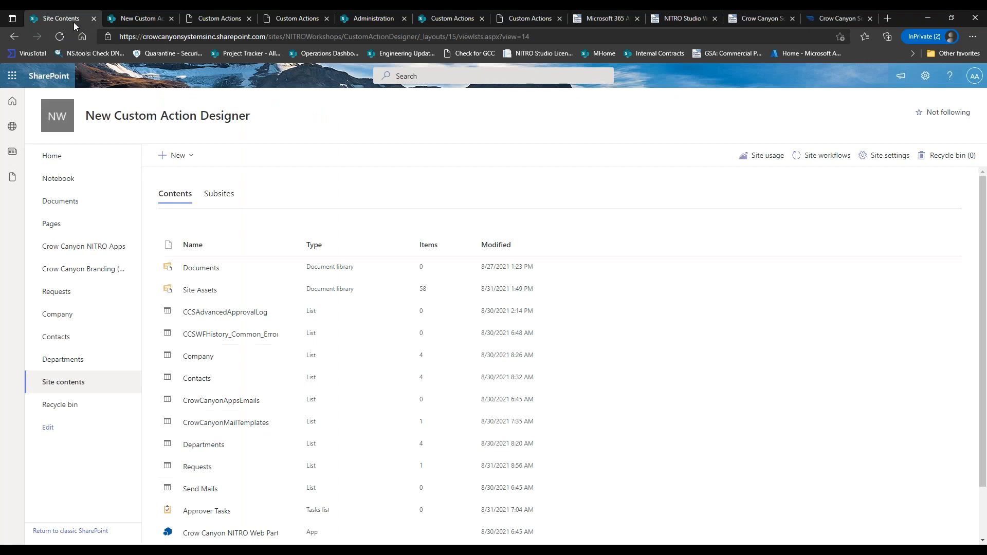
pyautogui.click(102, 247)
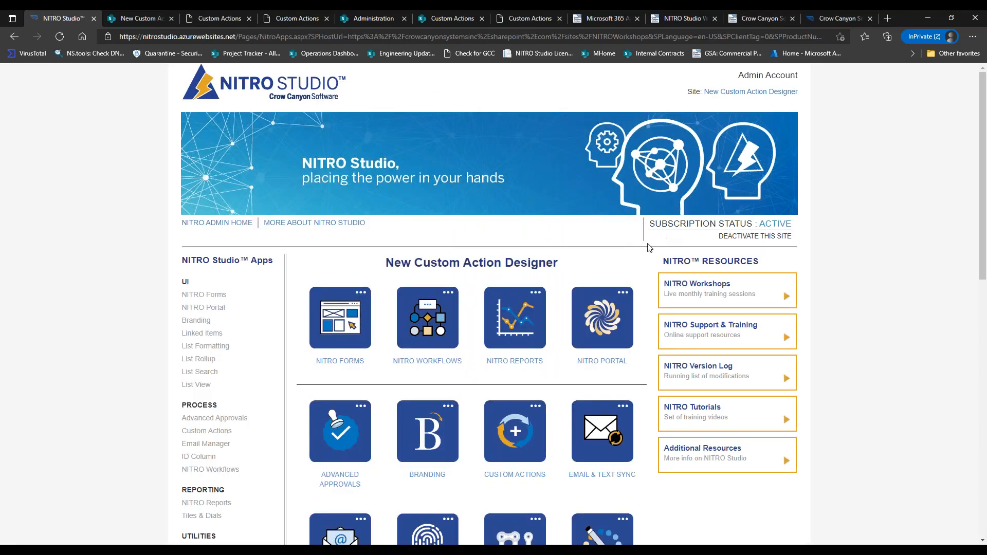
pyautogui.click(233, 226)
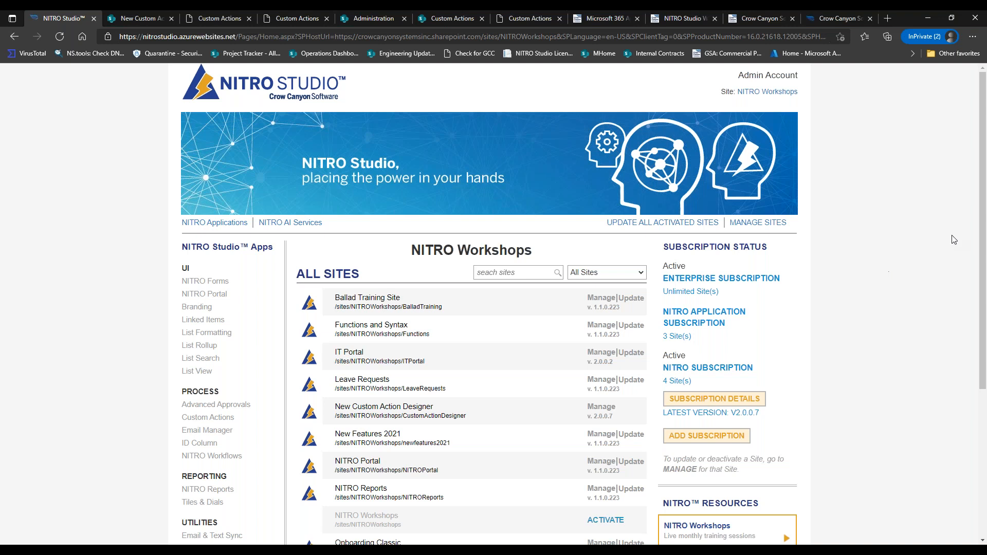
pyautogui.scroll(-5, 954, 240)
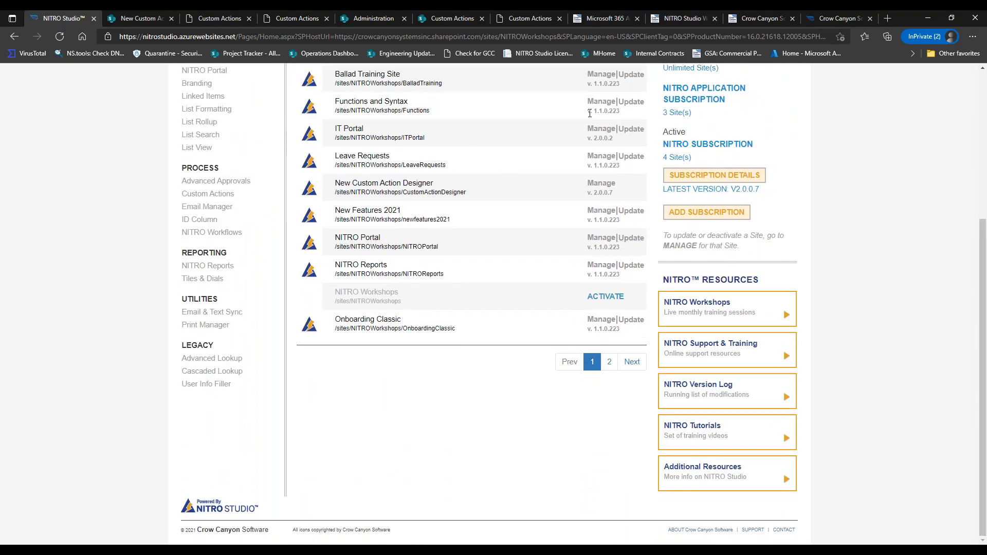
pyautogui.moveTo(594, 111); pyautogui.dragTo(627, 119)
pyautogui.moveTo(594, 138); pyautogui.dragTo(613, 138)
pyautogui.click(580, 145)
pyautogui.moveTo(983, 265); pyautogui.dragTo(967, 280)
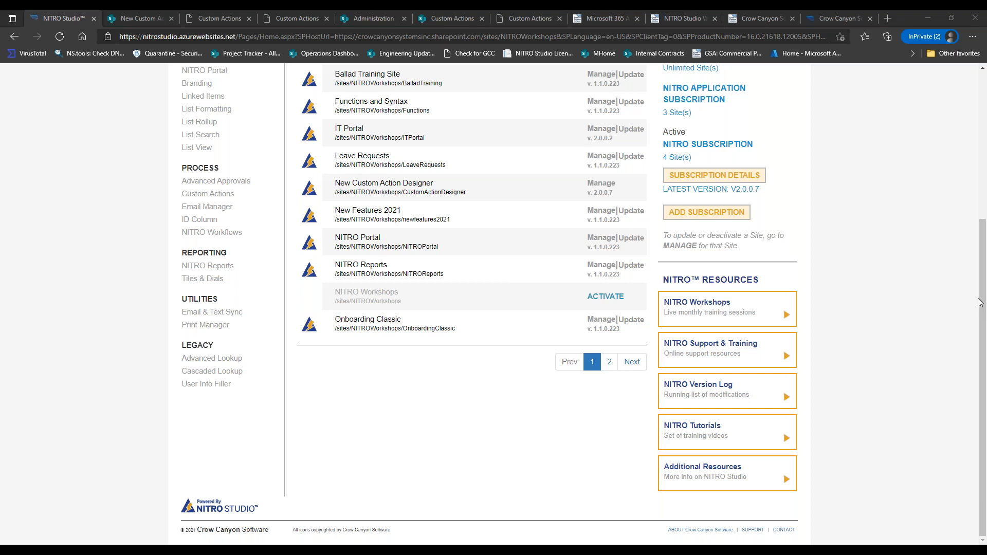
# Cycle through the open browser tabs, settling on the Approver Tasks 'Approve Task' flowchart.
pyautogui.click(149, 20)
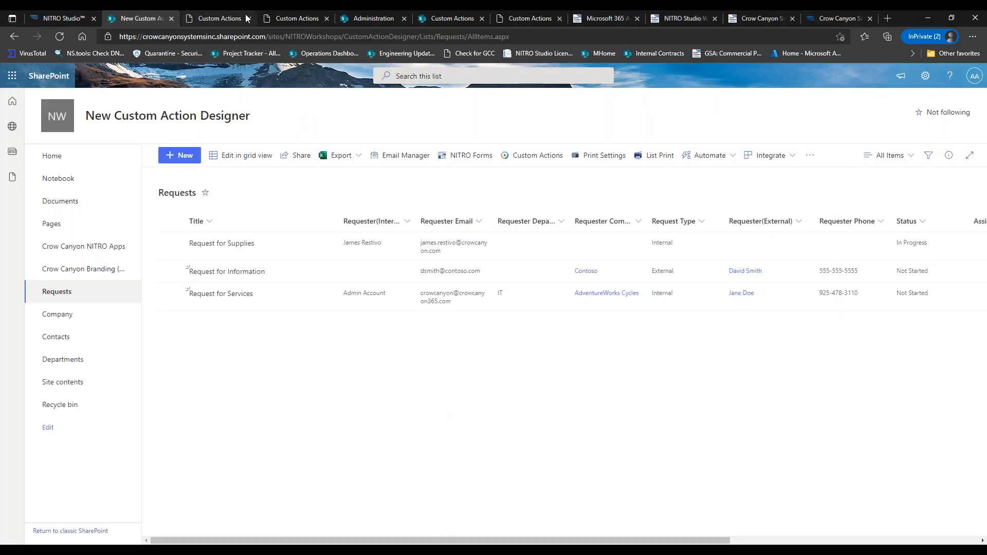
pyautogui.click(233, 19)
pyautogui.click(291, 18)
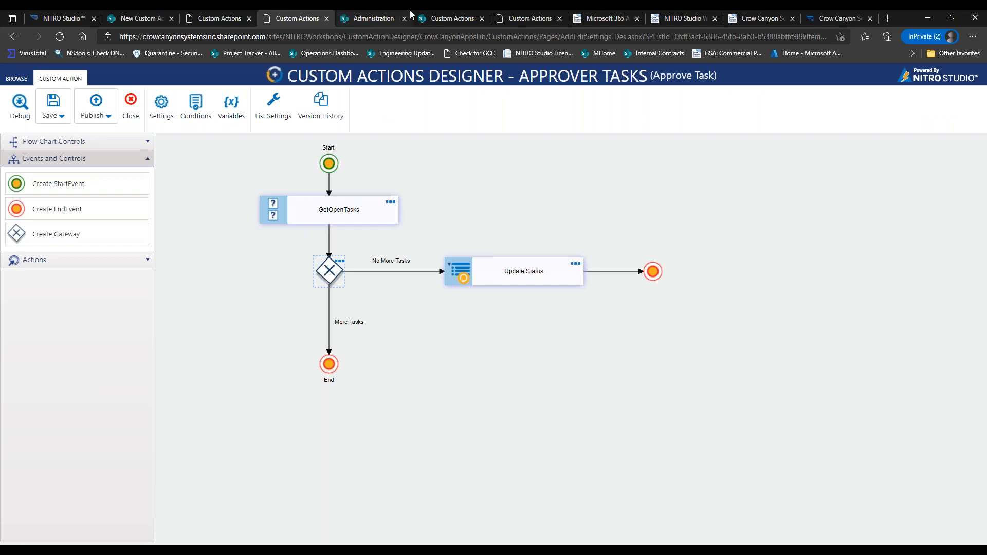
pyautogui.click(466, 18)
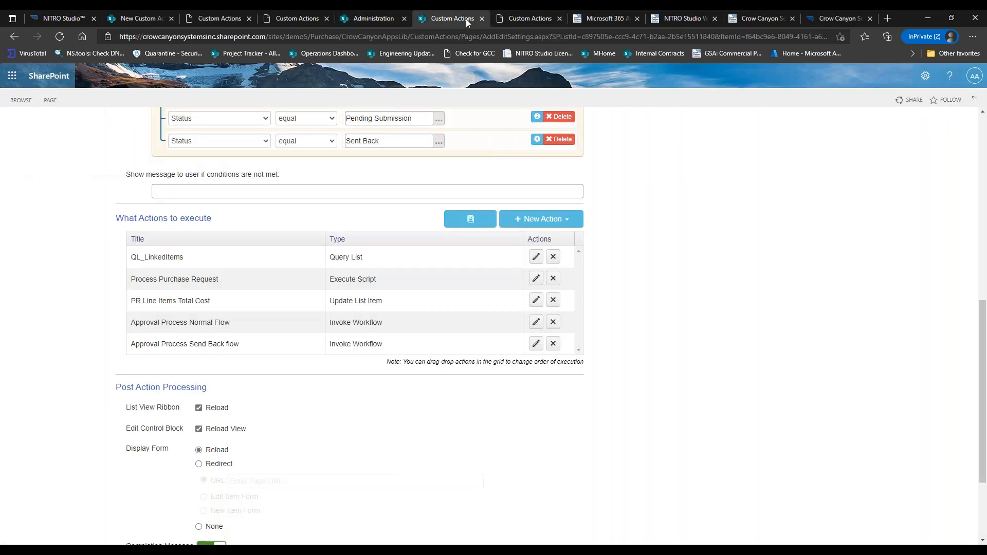
pyautogui.click(508, 18)
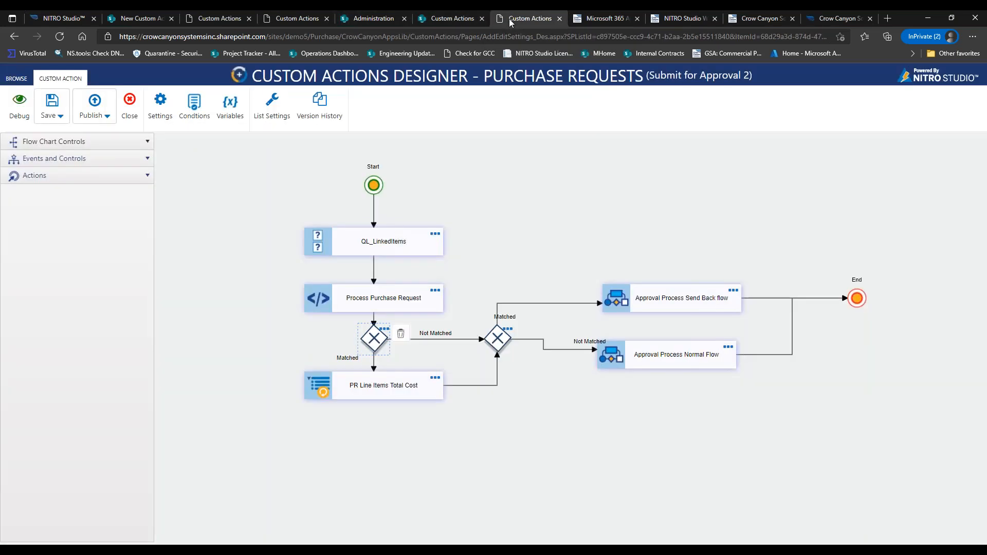
pyautogui.click(435, 18)
pyautogui.click(239, 19)
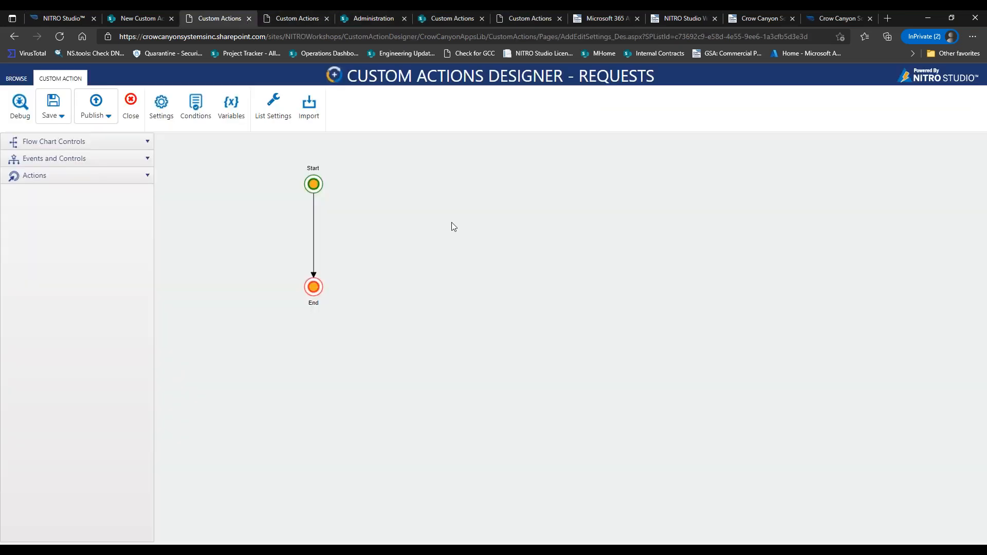
pyautogui.click(309, 20)
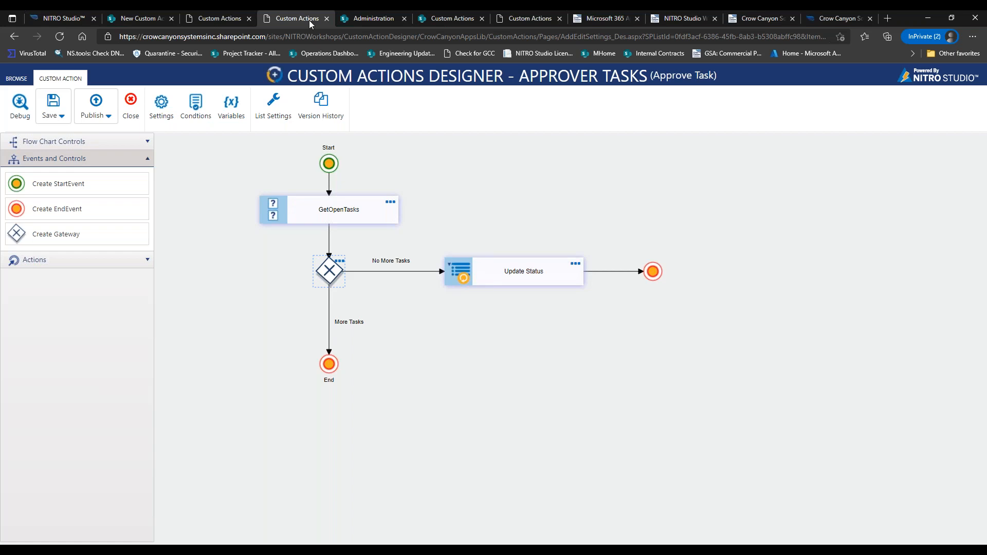
# Save the Approve Task custom action, staying on the page when prompted, then close the designer.
pyautogui.click(132, 109)
pyautogui.click(592, 93)
pyautogui.click(53, 105)
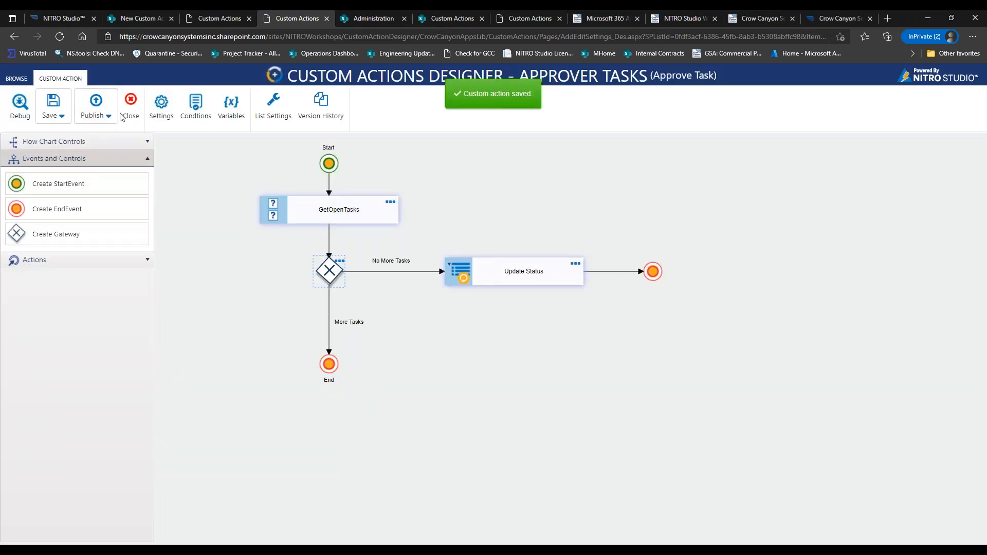
pyautogui.click(139, 113)
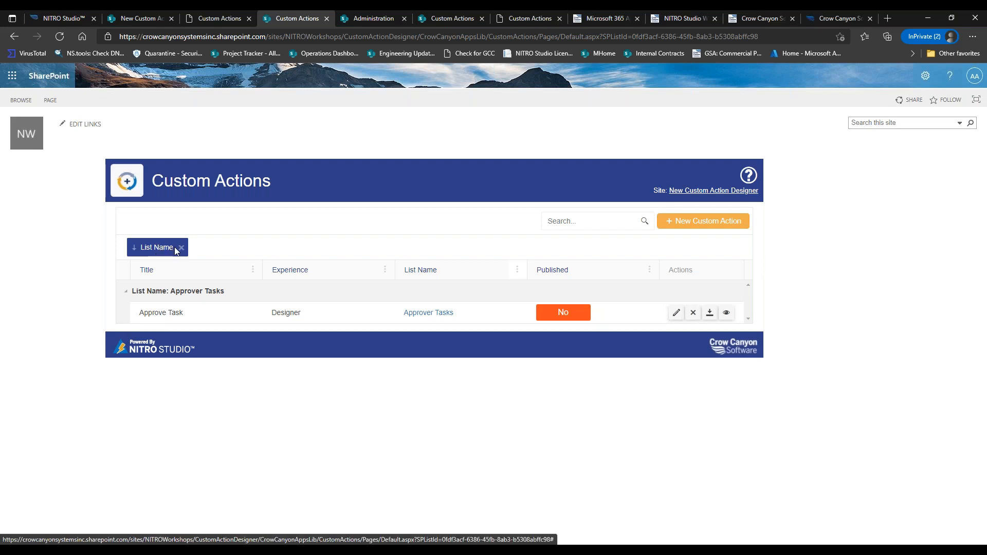
# Group the Custom Actions grid by Experience, Title and Published, and sort by List Name.
pyautogui.moveTo(274, 269); pyautogui.dragTo(248, 239)
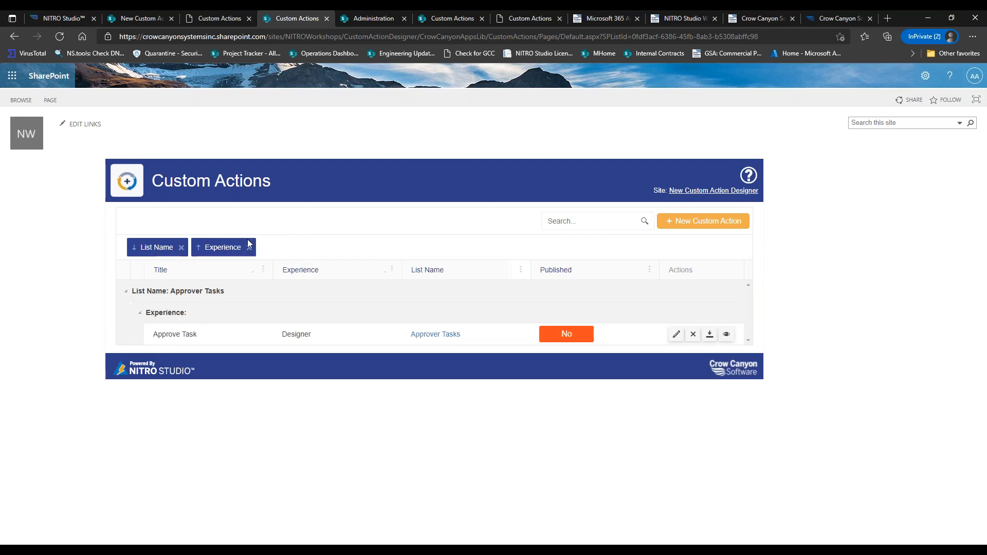
pyautogui.click(412, 267)
pyautogui.moveTo(239, 273); pyautogui.dragTo(304, 247)
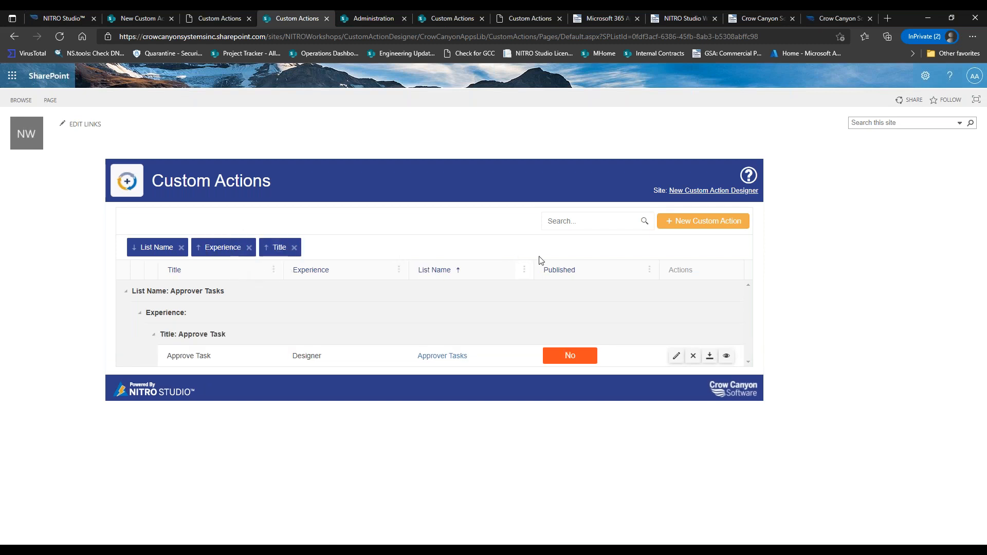
pyautogui.moveTo(554, 273); pyautogui.dragTo(483, 254)
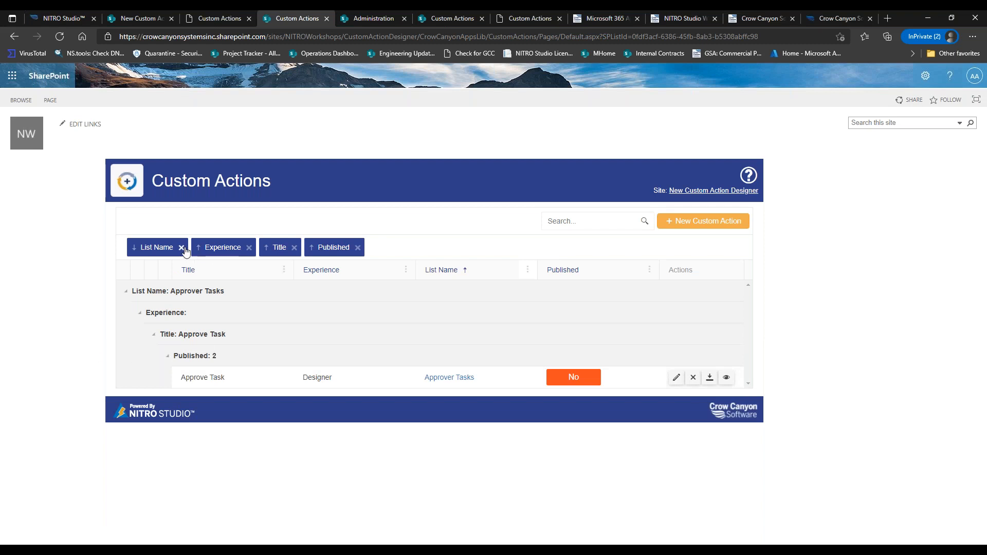
# Remove the Experience, Title, Published and List Name grouping chips.
pyautogui.click(249, 249)
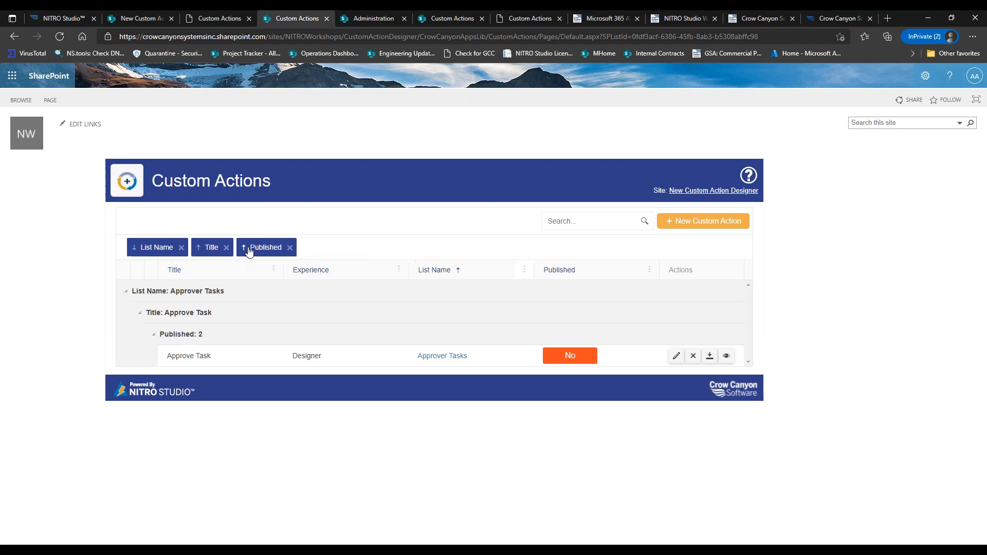
pyautogui.click(226, 247)
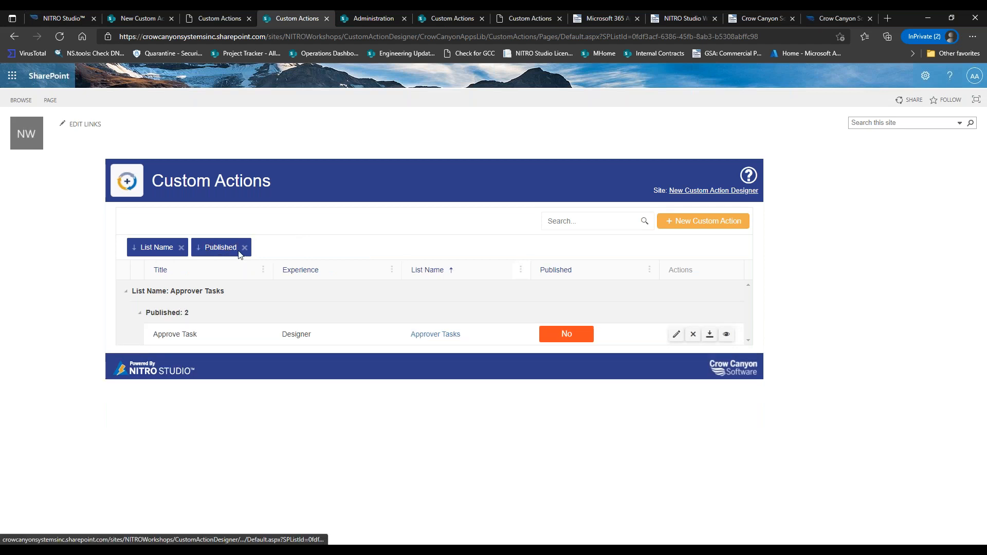
pyautogui.click(244, 249)
pyautogui.click(182, 249)
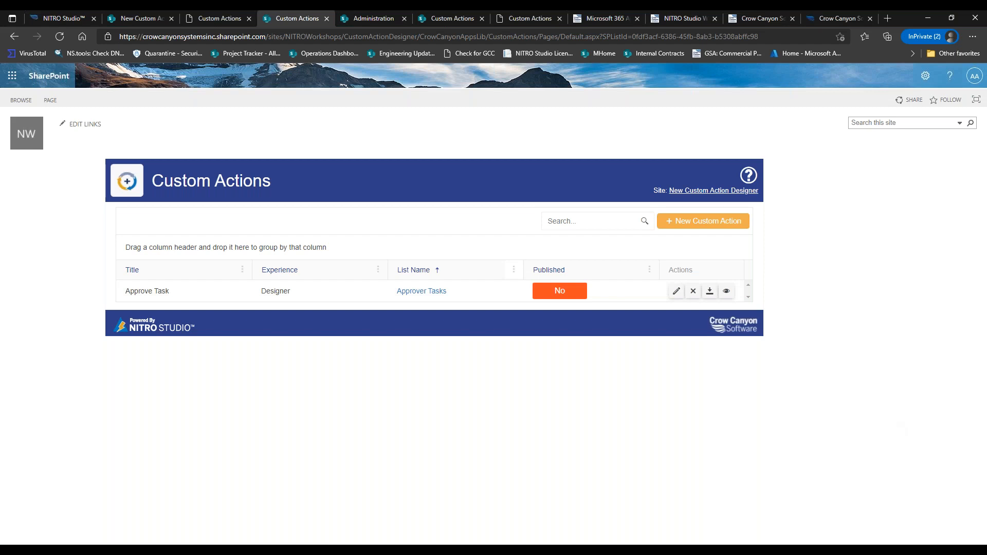
pyautogui.click(726, 292)
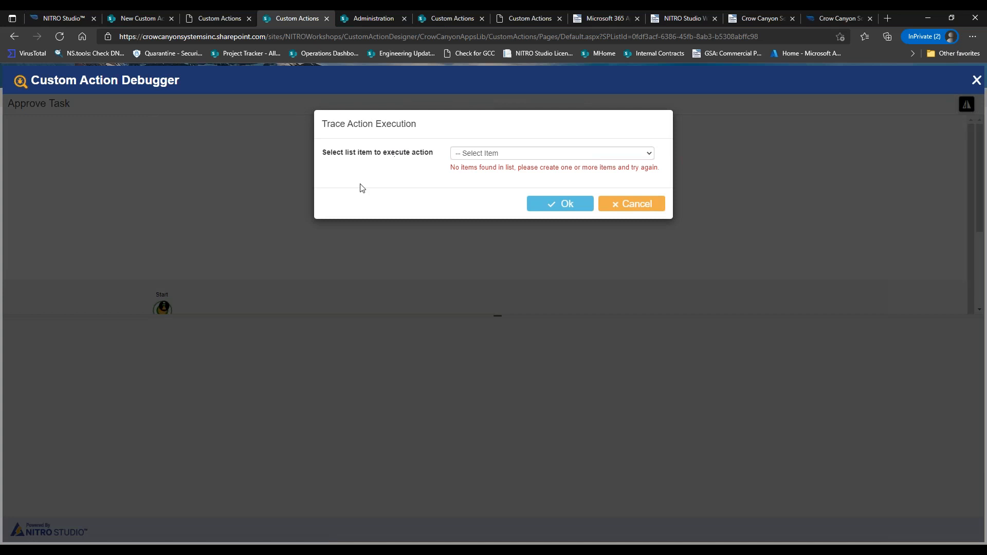
pyautogui.click(641, 204)
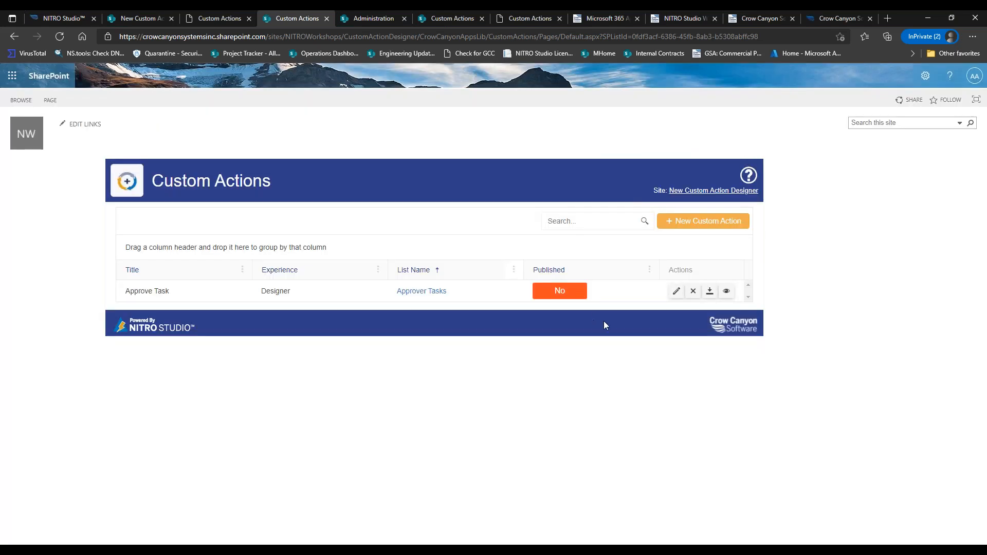
pyautogui.click(727, 291)
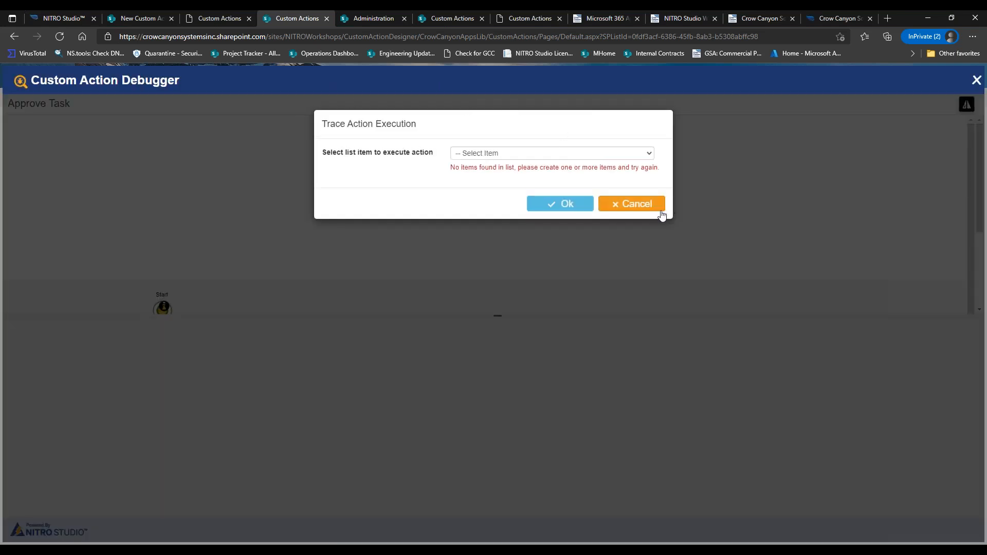
pyautogui.click(661, 211)
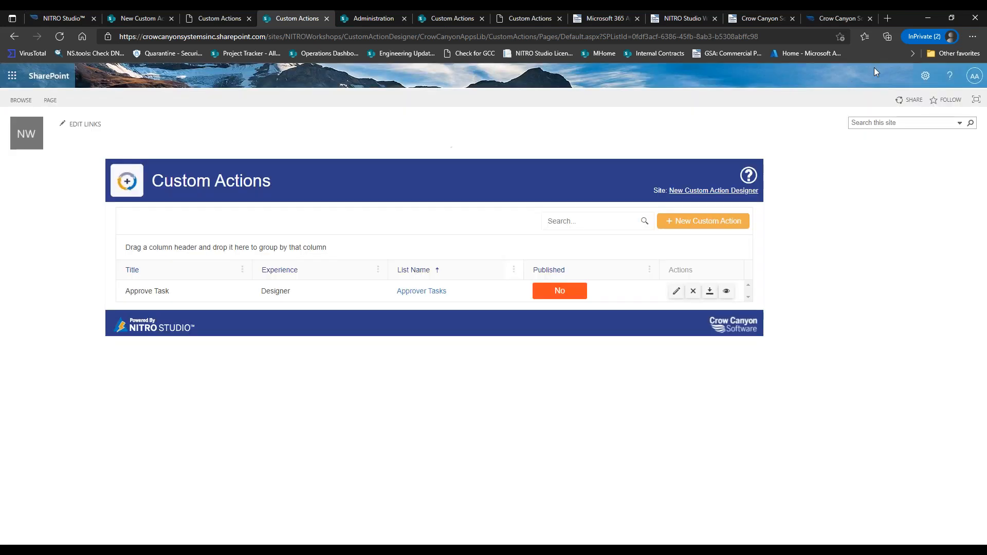
# Close the empty Requests designer, returning to its Custom Actions list.
pyautogui.click(227, 17)
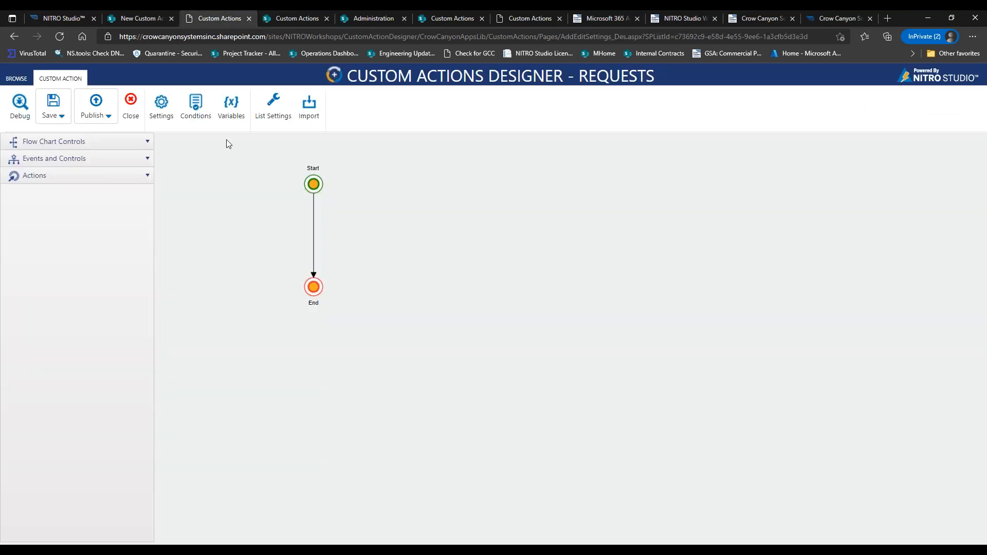
pyautogui.click(132, 103)
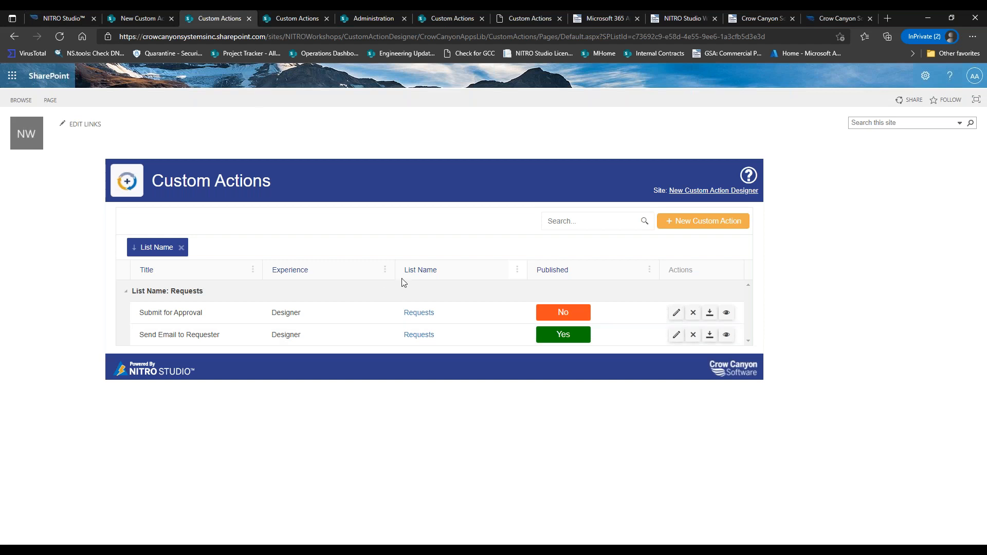
# Manage the New Custom Action Designer site and open its NITRO Workflows tile.
pyautogui.click(87, 22)
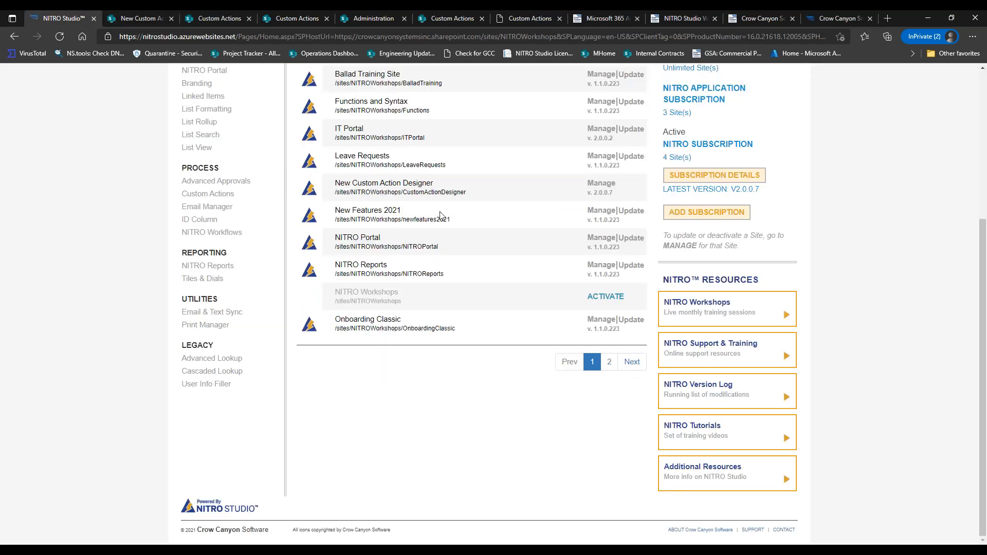
pyautogui.click(601, 183)
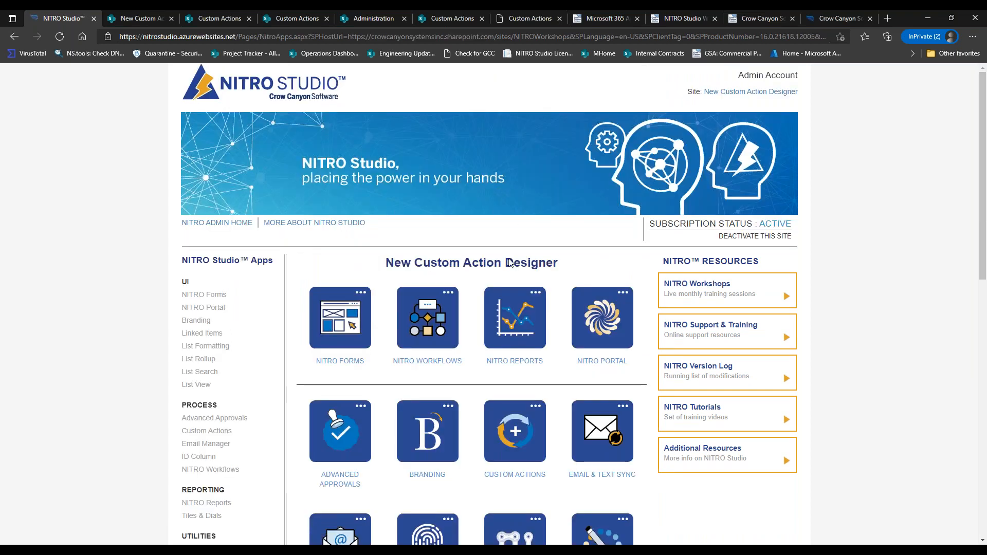
pyautogui.click(447, 311)
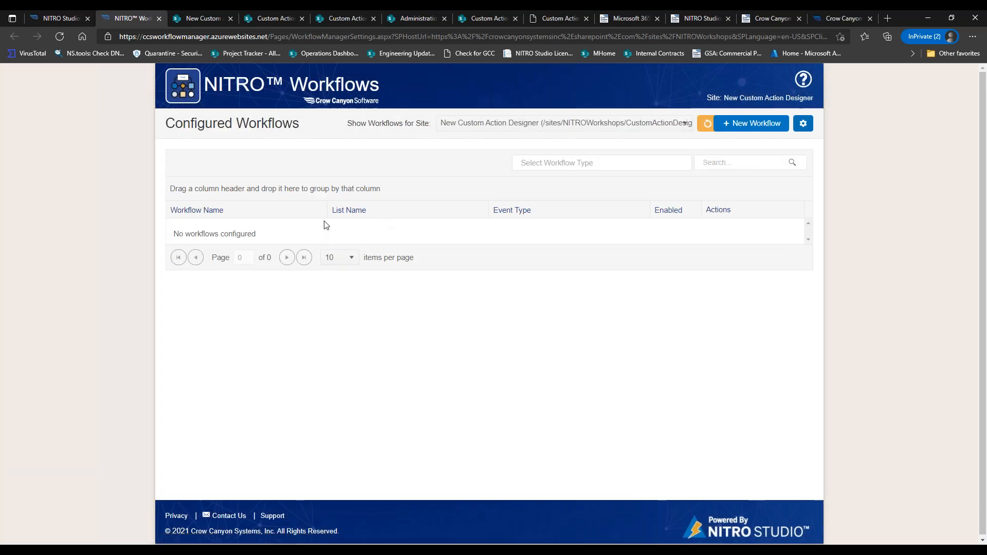
# Group the empty workflow list by List Name, Event Type and Workflow Name.
pyautogui.moveTo(348, 216); pyautogui.dragTo(333, 195)
pyautogui.moveTo(502, 210); pyautogui.dragTo(494, 199)
pyautogui.moveTo(315, 212); pyautogui.dragTo(311, 189)
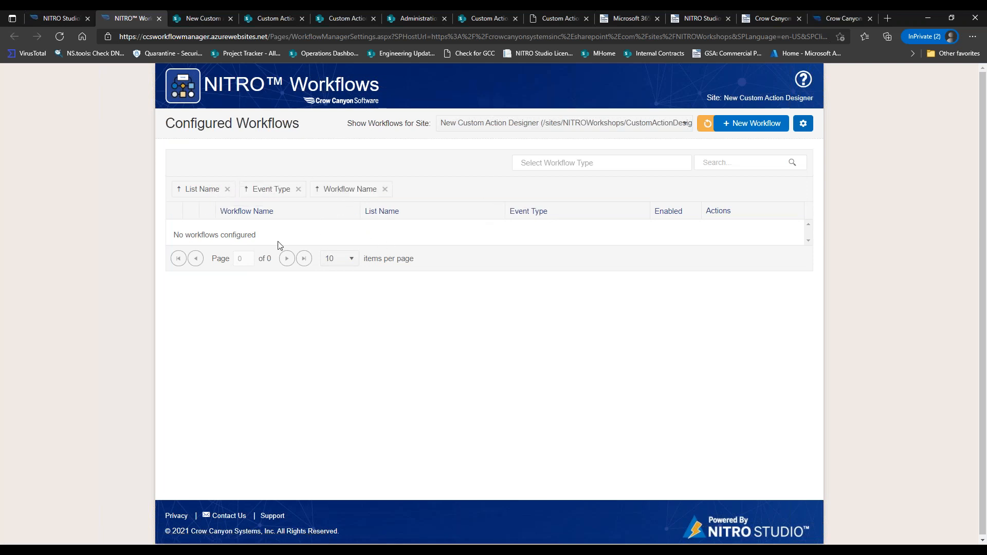
# Clear all workflow groupings, run a search, and go back to the Custom Actions page.
pyautogui.click(385, 189)
pyautogui.click(298, 189)
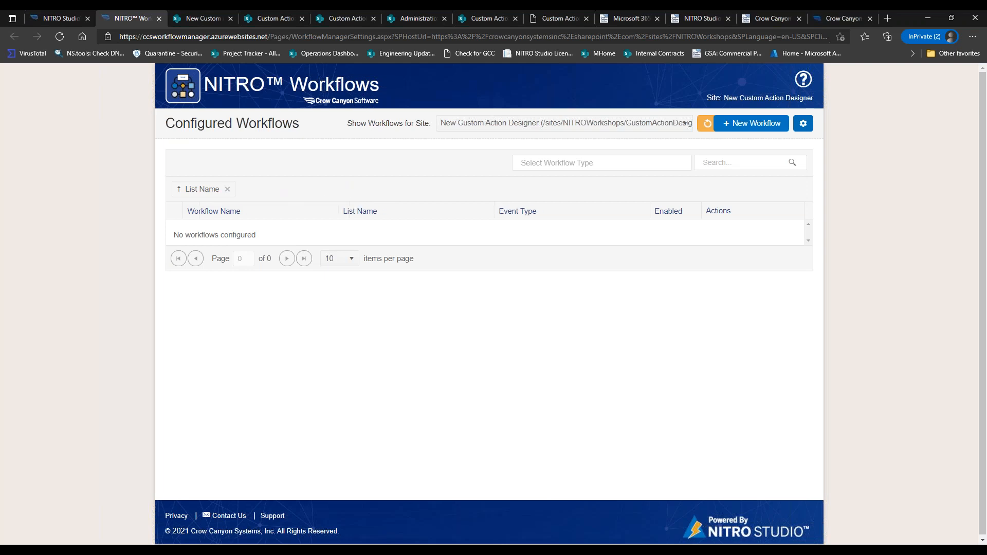
pyautogui.click(227, 190)
pyautogui.moveTo(229, 208); pyautogui.dragTo(196, 189)
pyautogui.click(247, 189)
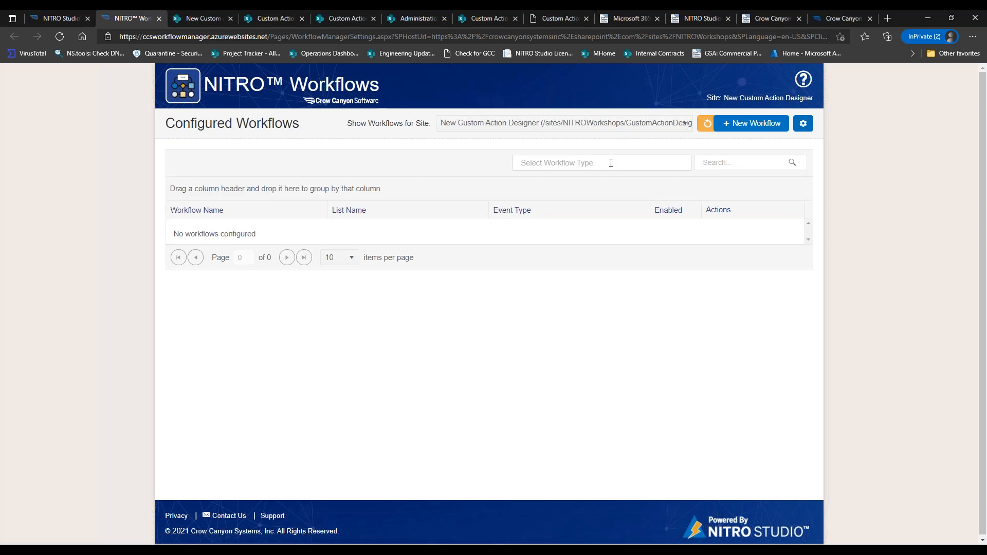
pyautogui.click(702, 162)
pyautogui.click(255, 17)
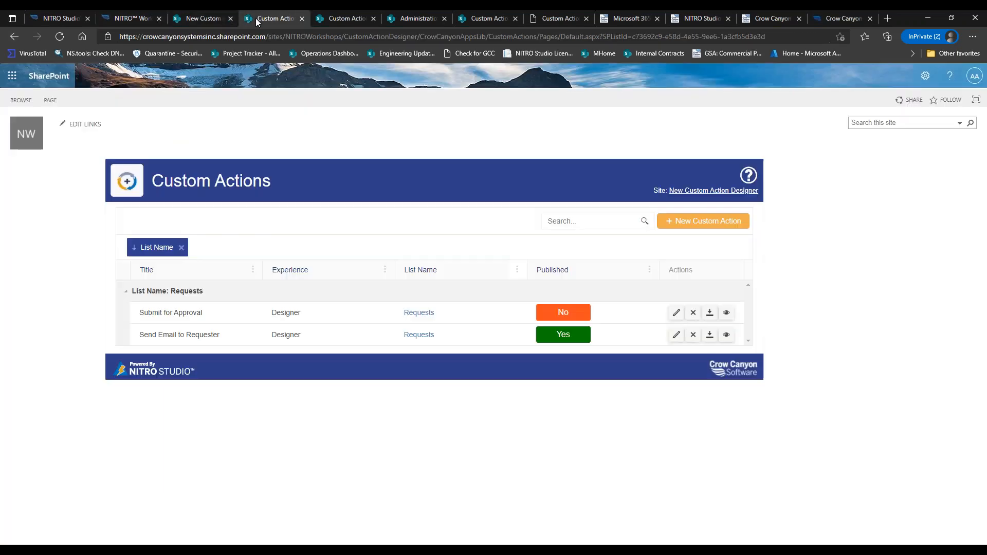
# Focus the Custom Actions search box, then show the Purchase Requests Submit for Approval 2 flowchart.
pyautogui.click(599, 221)
pyautogui.click(565, 17)
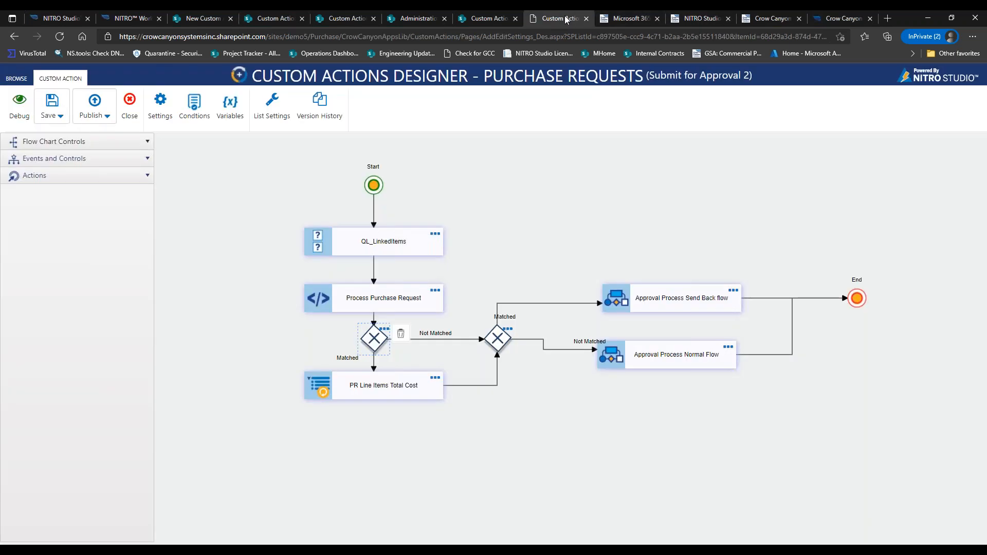
# Inspect the Check Status gateway settings, then show the legacy page listing five actions to execute.
pyautogui.click(383, 330)
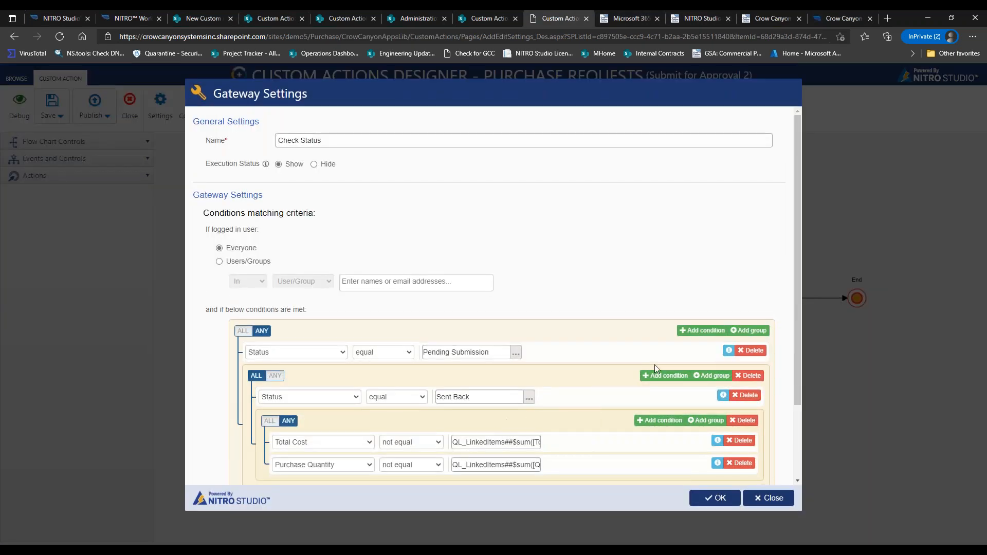
pyautogui.click(778, 499)
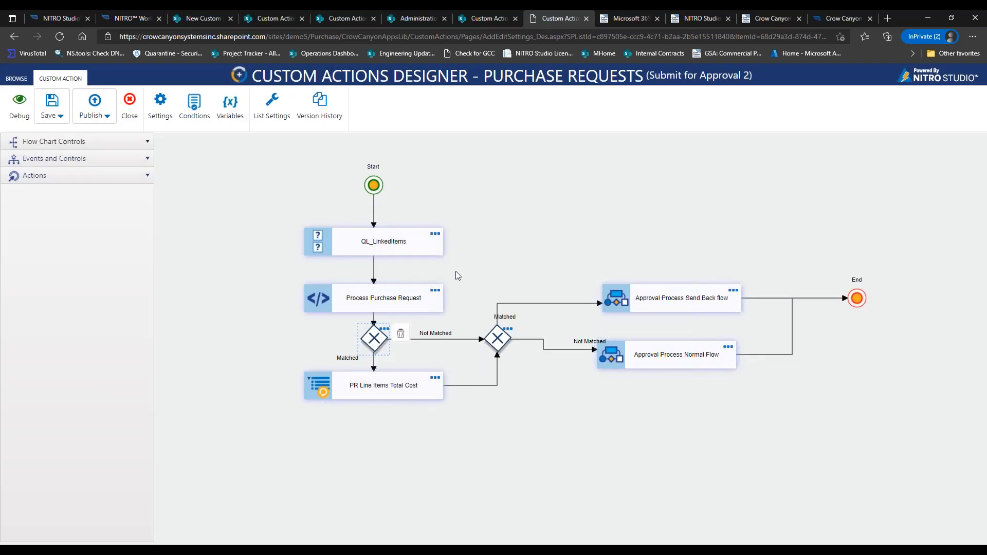
pyautogui.click(481, 18)
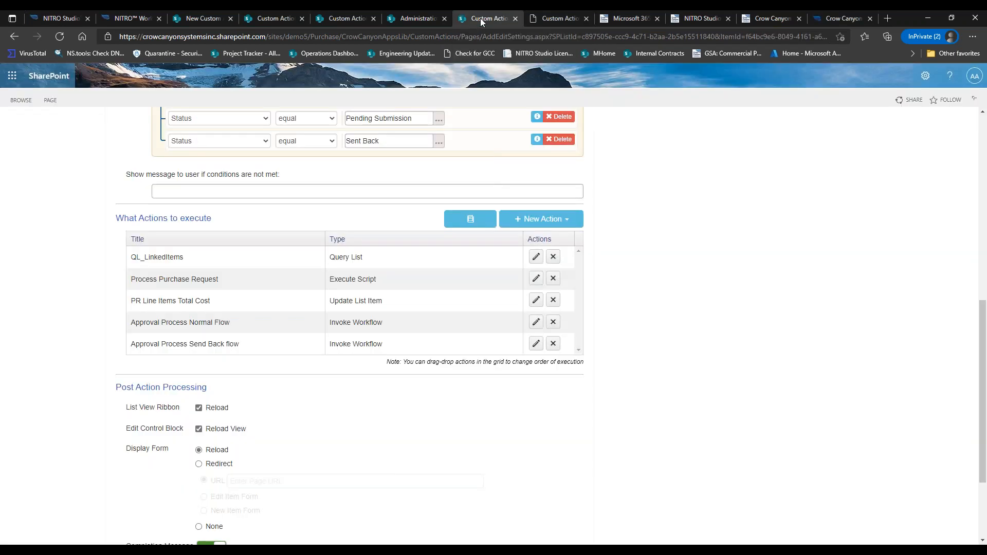
# Open the PR Line Items Total Cost action and select its Total Cost comparison value.
pyautogui.click(536, 300)
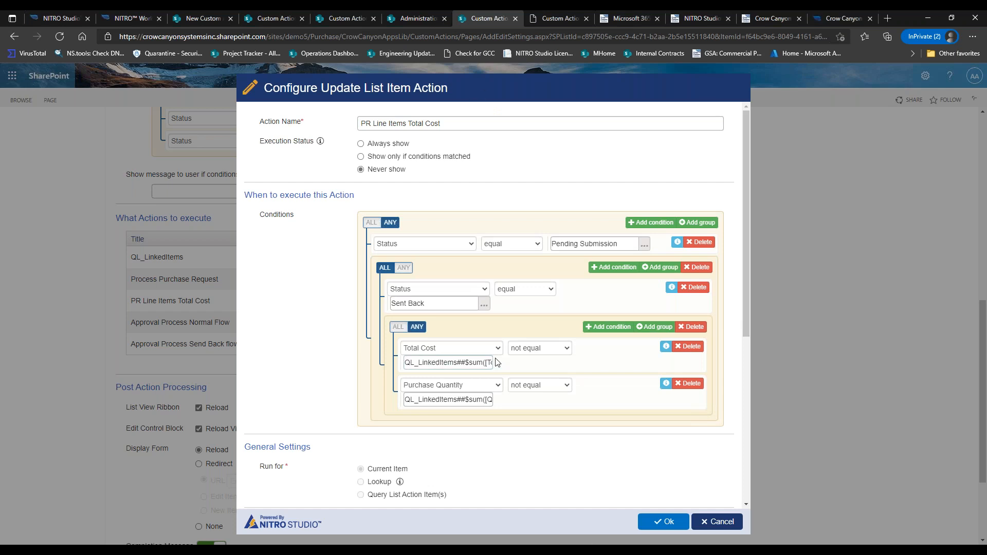
pyautogui.doubleClick(472, 364)
pyautogui.click(460, 363)
pyautogui.hotkey('ctrl', 'a')
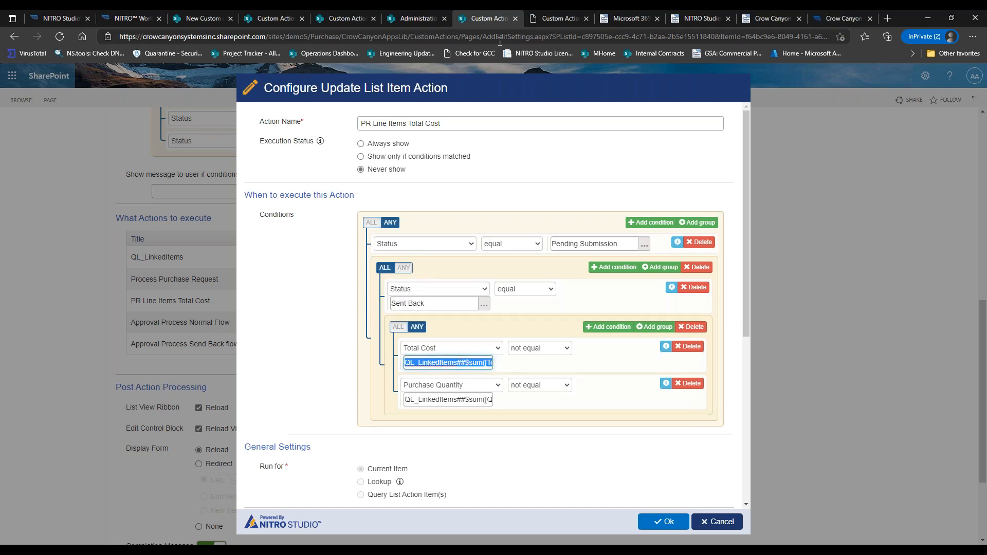
pyautogui.click(559, 18)
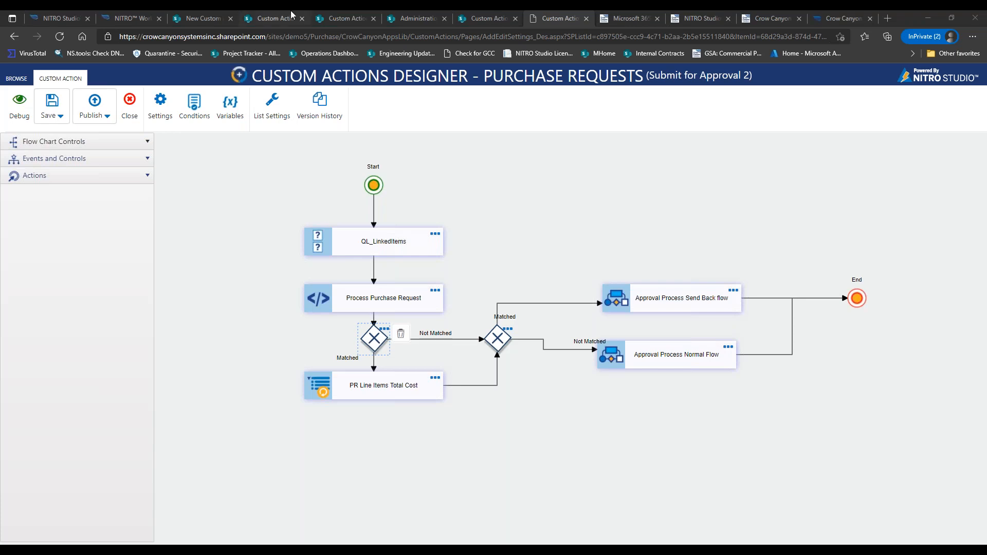
# Discard the Update List Item configuration and cancel the action settings without saving.
pyautogui.click(468, 18)
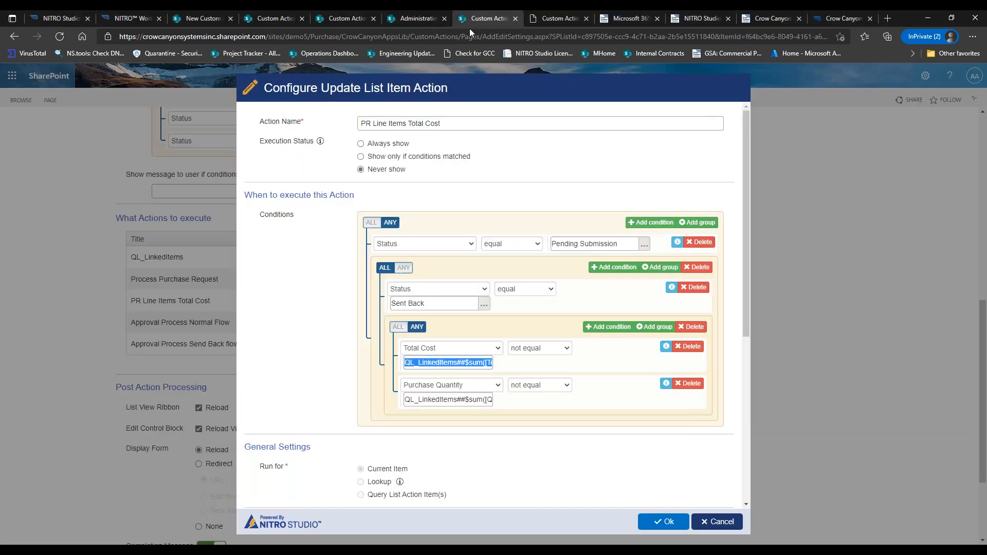
pyautogui.click(712, 522)
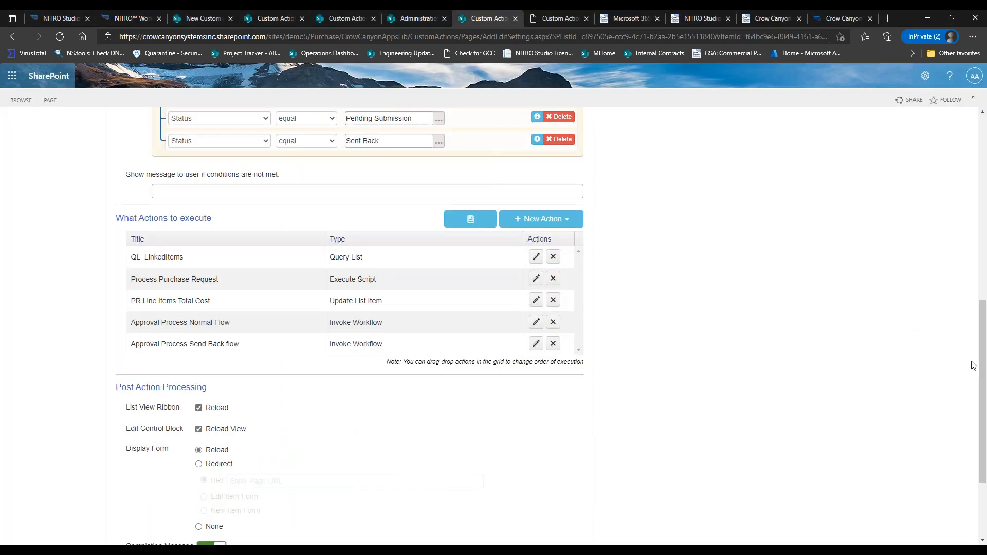
pyautogui.moveTo(982, 368); pyautogui.dragTo(982, 422)
pyautogui.click(562, 482)
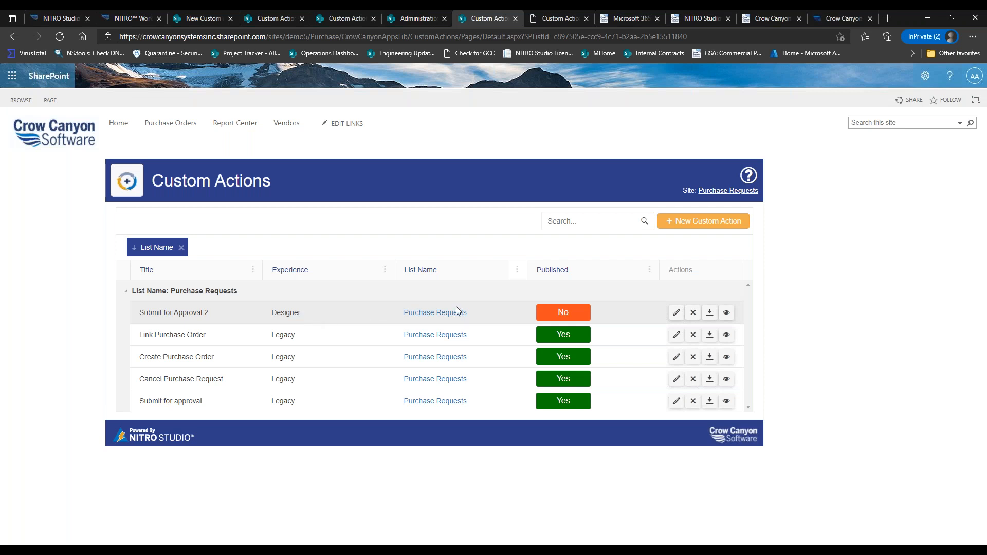
# Export Link Purchase Order settings to XML, keep the download, and create a new Designer action.
pyautogui.click(711, 335)
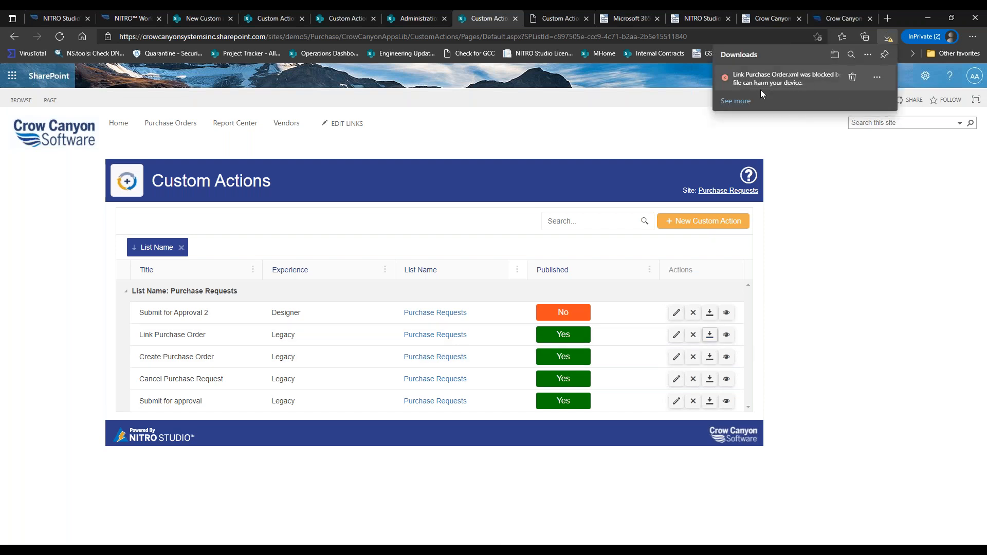
pyautogui.click(876, 77)
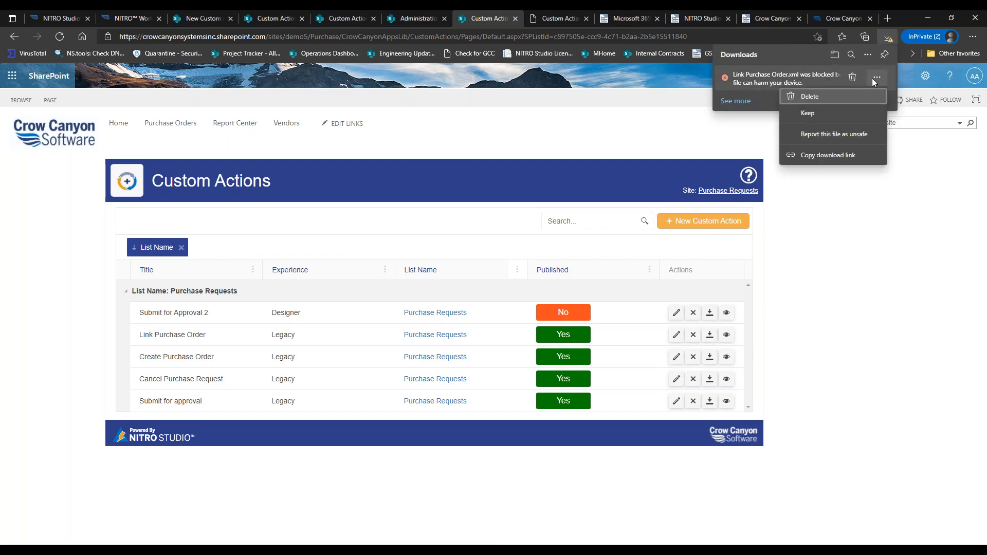
pyautogui.click(816, 112)
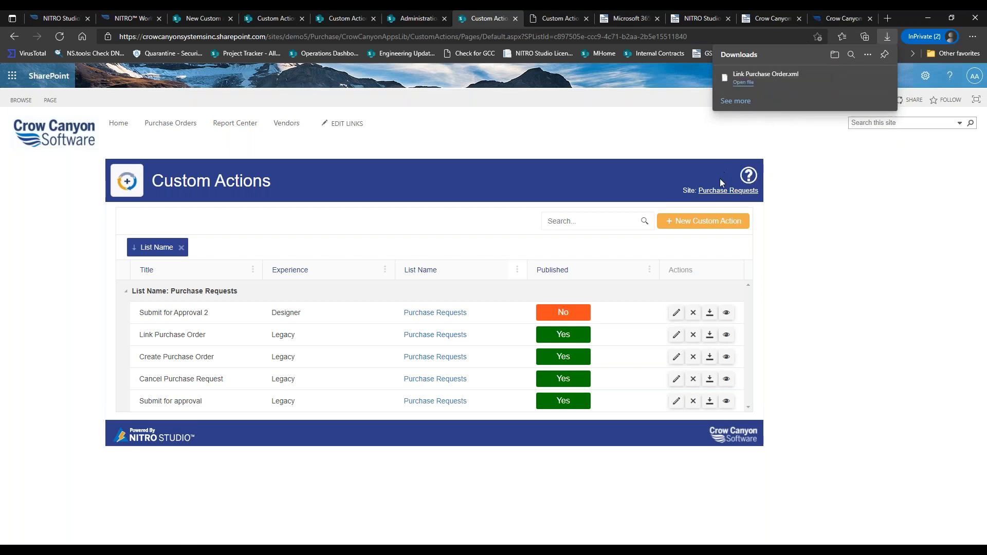
pyautogui.click(674, 221)
pyautogui.click(523, 178)
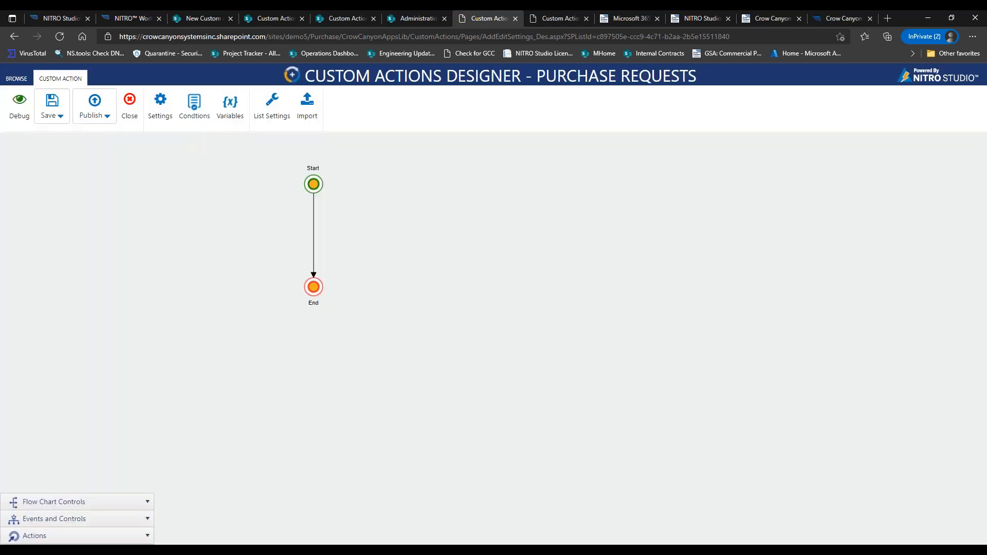
# Upload Link Purchase Order.xml through Import Action Settings; it is rejected as lacking configuration.
pyautogui.click(305, 118)
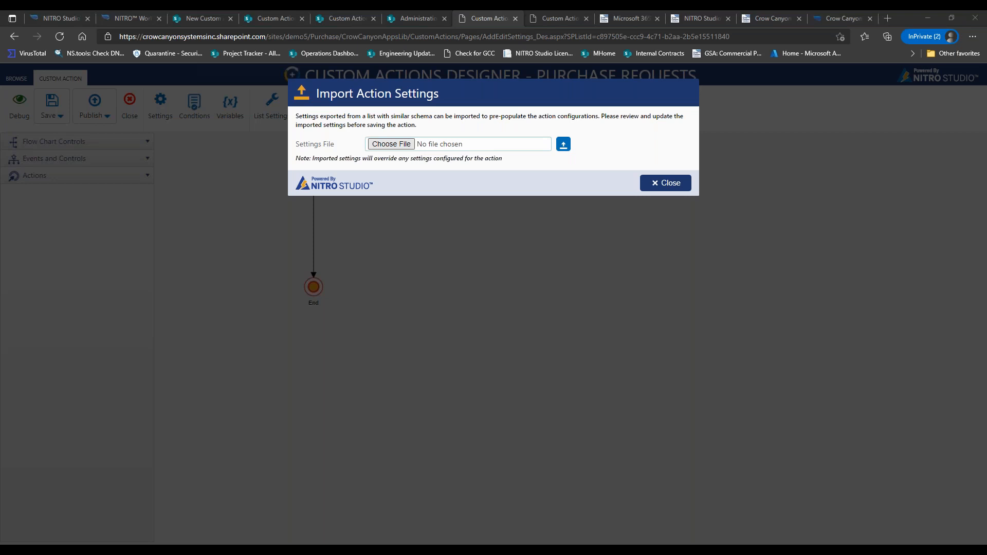
pyautogui.click(408, 145)
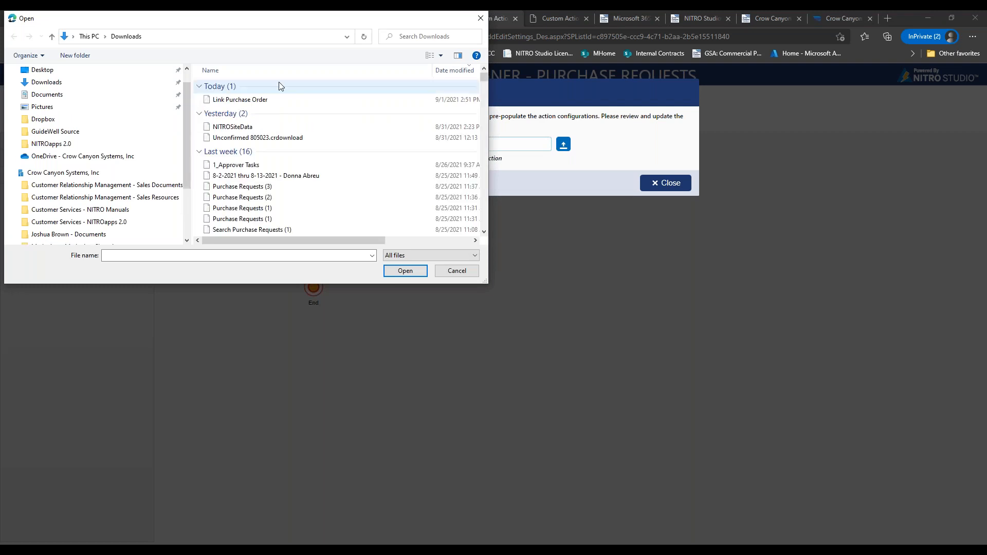
pyautogui.click(267, 101)
pyautogui.click(404, 270)
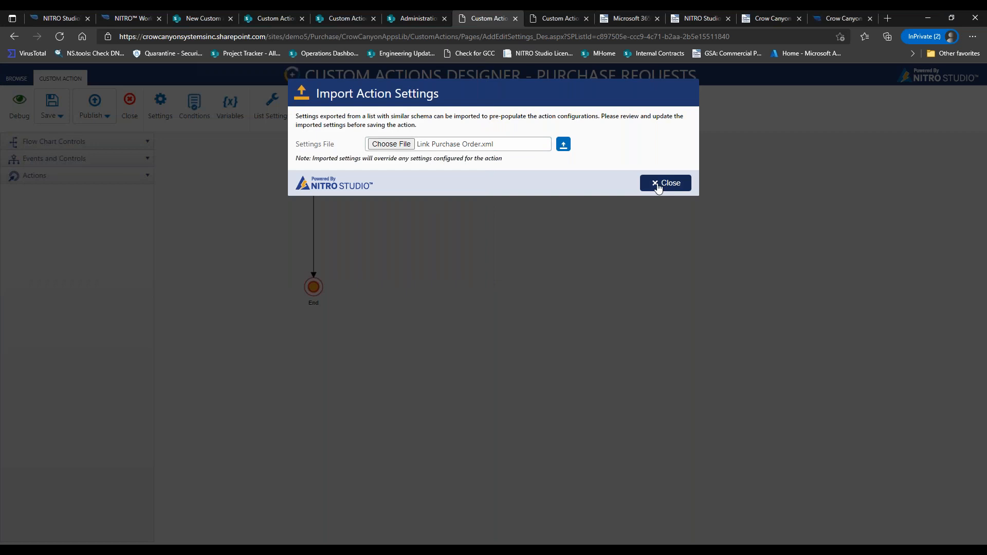
pyautogui.click(563, 145)
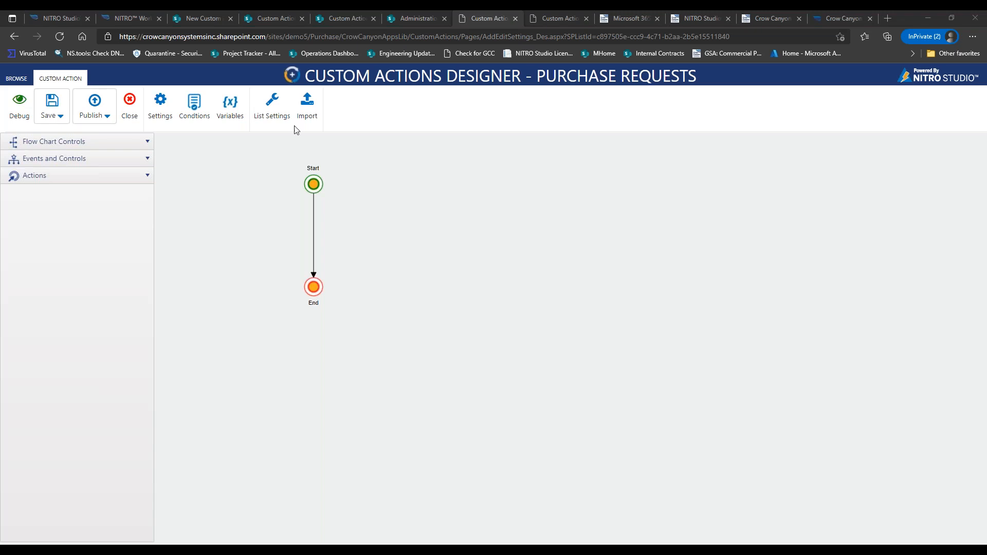
# Cycle through the sites' Custom Actions tabs, ending on the Submit for Approval 2 flowchart.
pyautogui.click(259, 21)
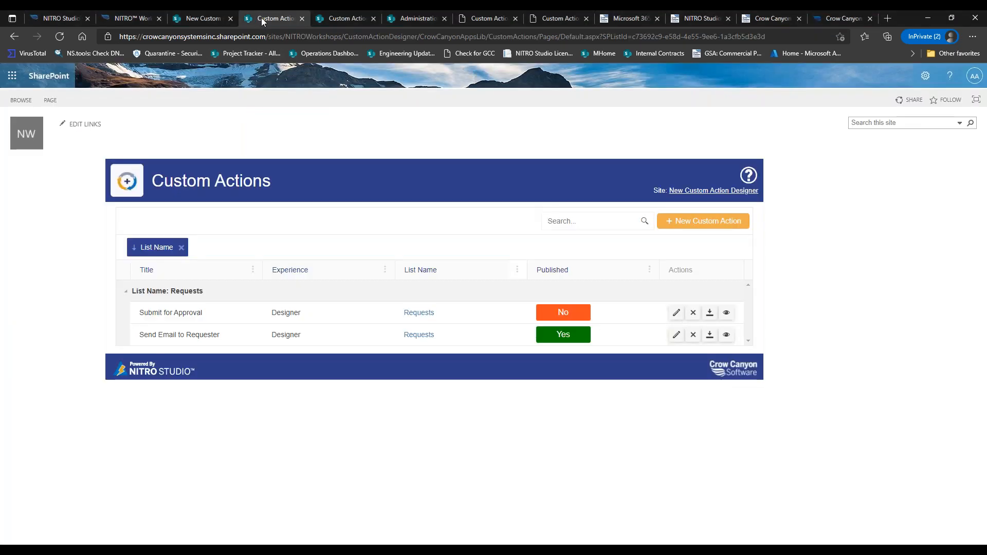
pyautogui.click(354, 19)
pyautogui.click(205, 19)
pyautogui.click(551, 20)
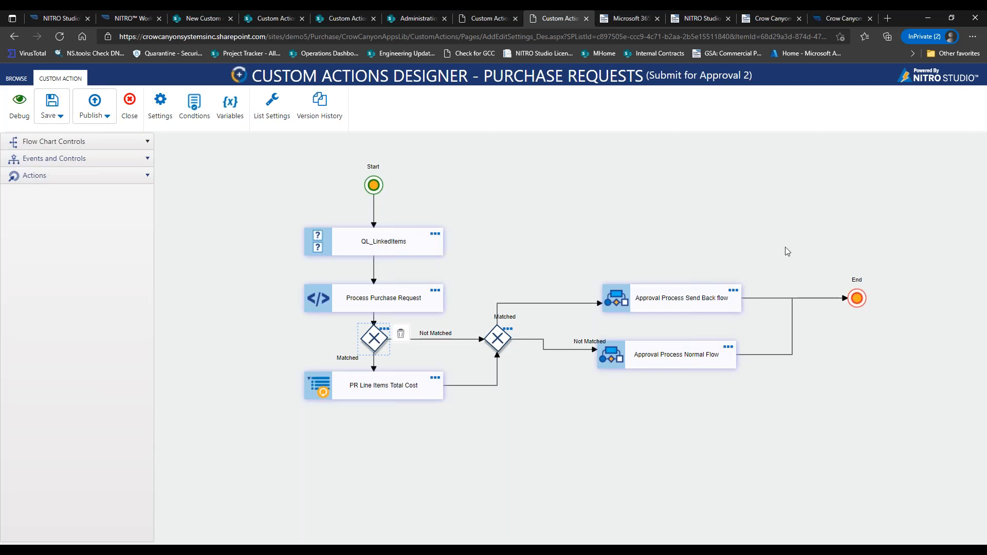
pyautogui.hotkey('alt', 'Tab')
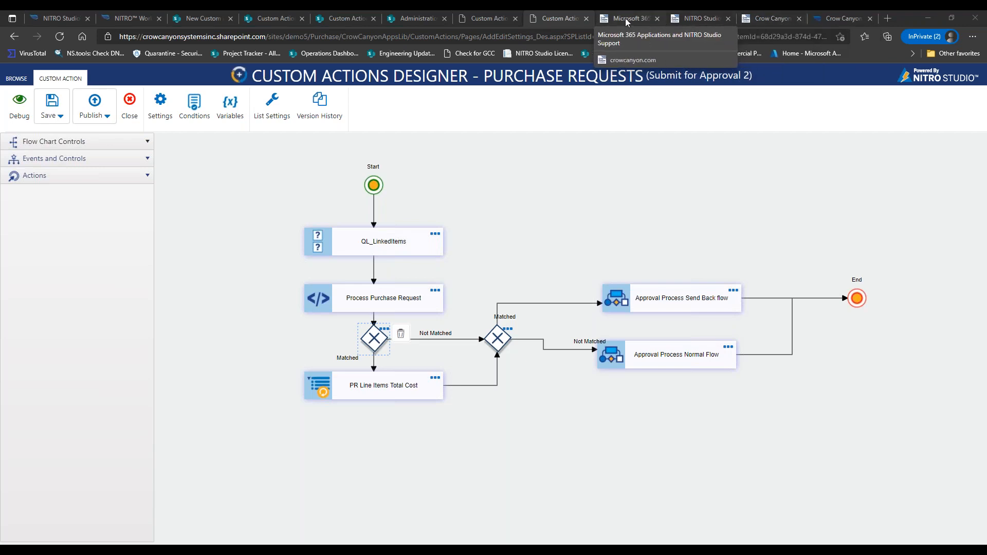
# Go to the NITRO Studio Workshops page and scroll through the upcoming workshops.
pyautogui.click(682, 18)
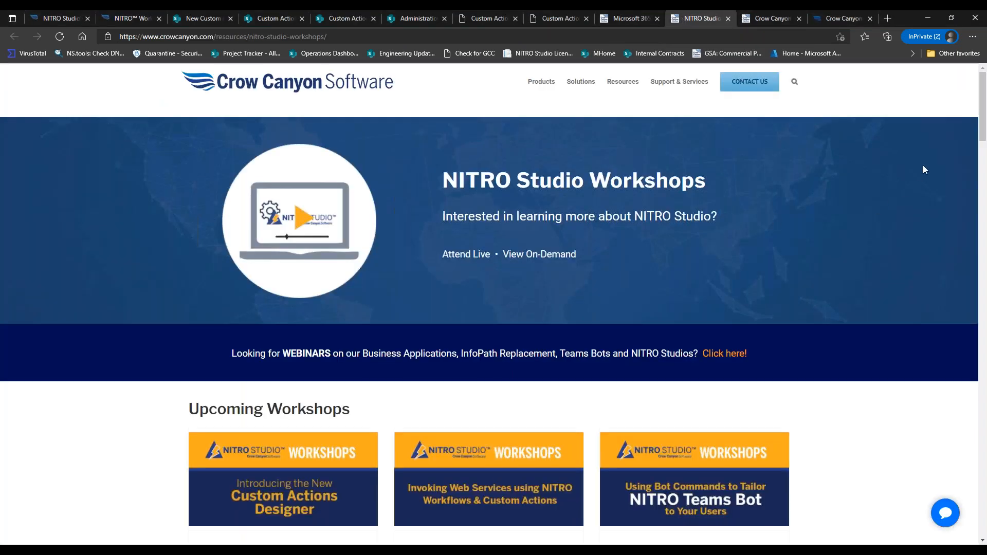
pyautogui.scroll(-2, 983, 122)
pyautogui.scroll(-4, 983, 121)
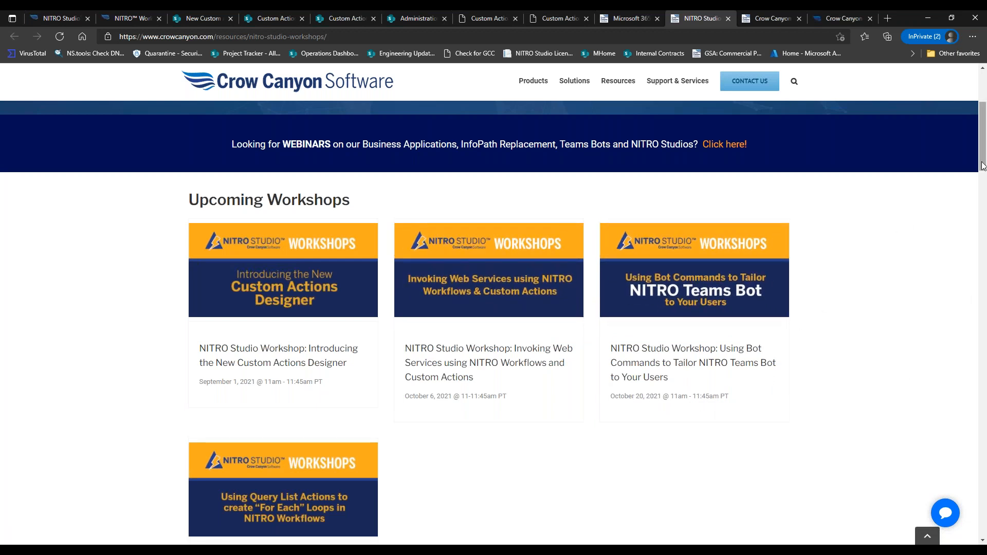
pyautogui.moveTo(983, 156); pyautogui.dragTo(984, 178)
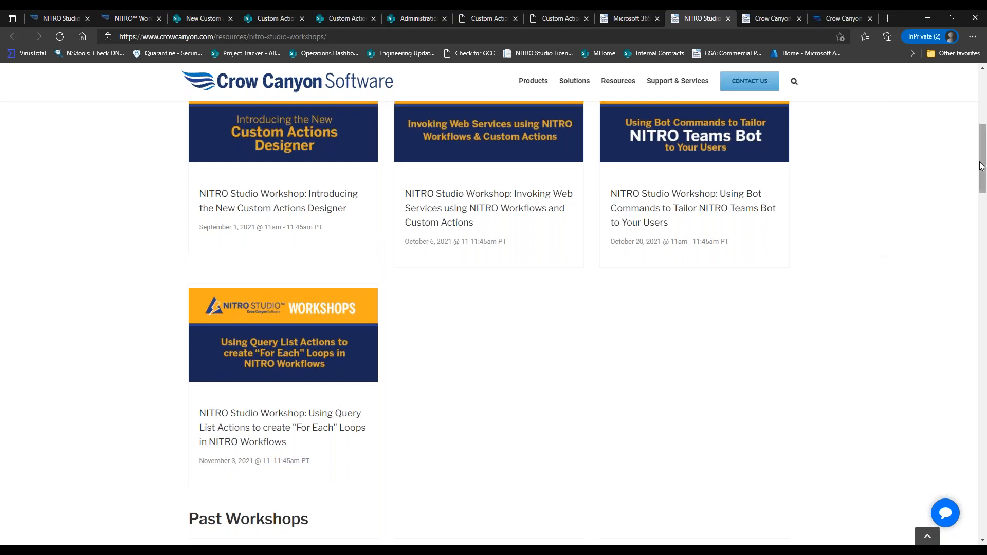
pyautogui.moveTo(981, 166); pyautogui.dragTo(981, 163)
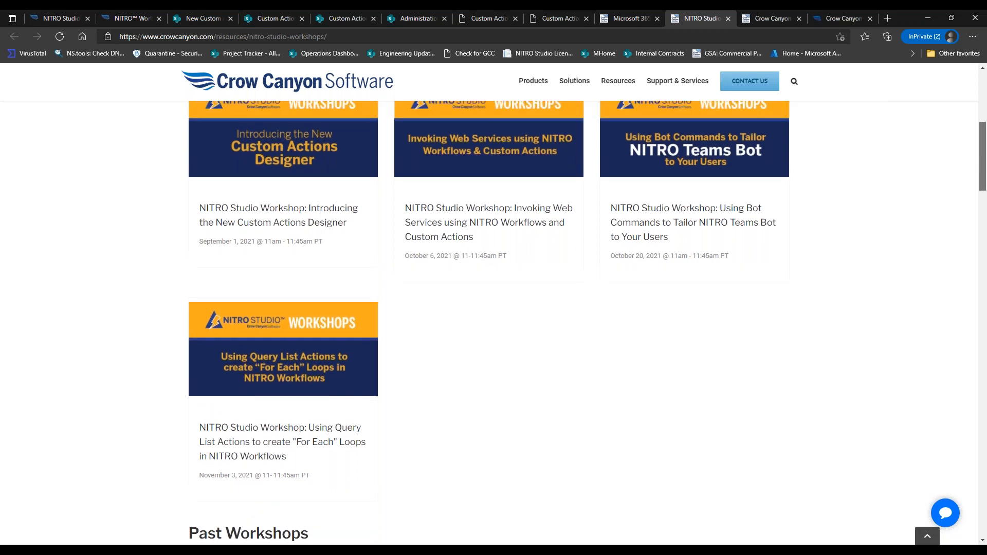
pyautogui.moveTo(982, 157); pyautogui.dragTo(982, 105)
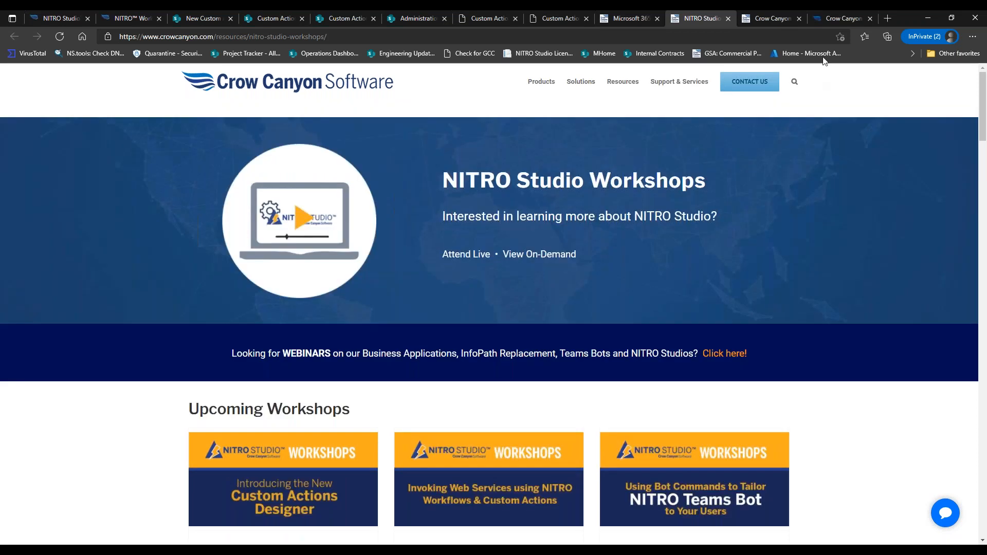
# Load the Webinars page and scroll down to the Upcoming Webinars section.
pyautogui.click(755, 21)
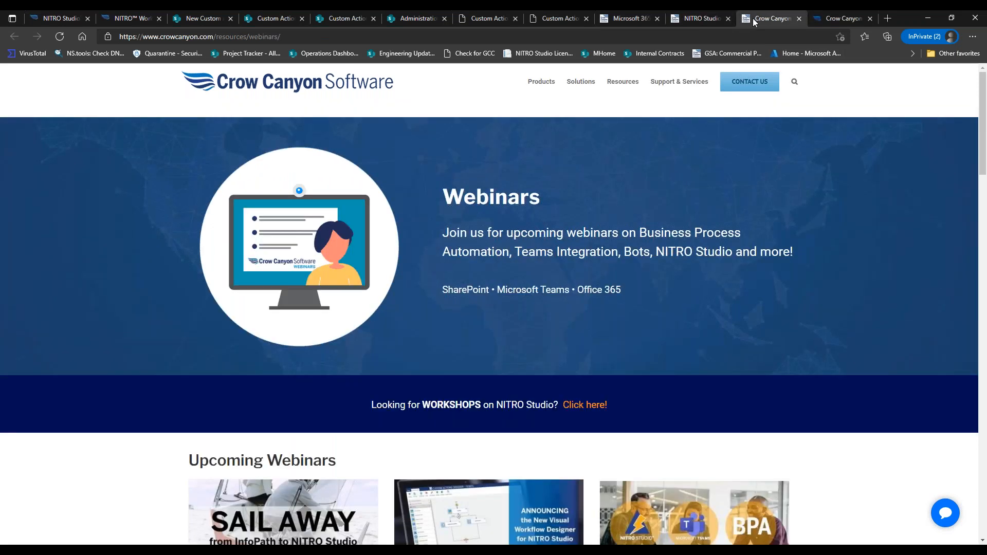
pyautogui.moveTo(982, 141); pyautogui.dragTo(984, 196)
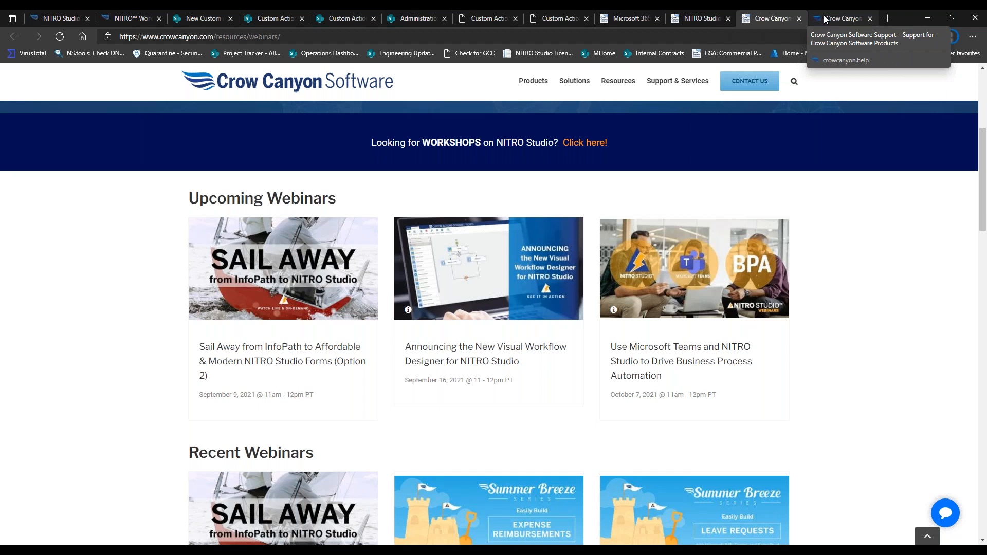
# In the empty Purchase Requests action, expand the Actions panel and scroll through the action types.
pyautogui.click(489, 18)
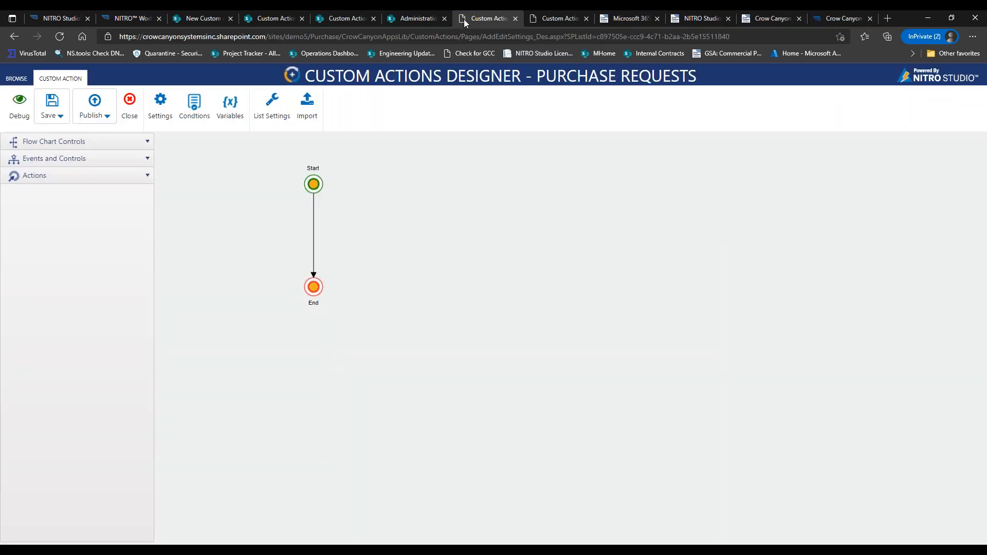
pyautogui.click(142, 178)
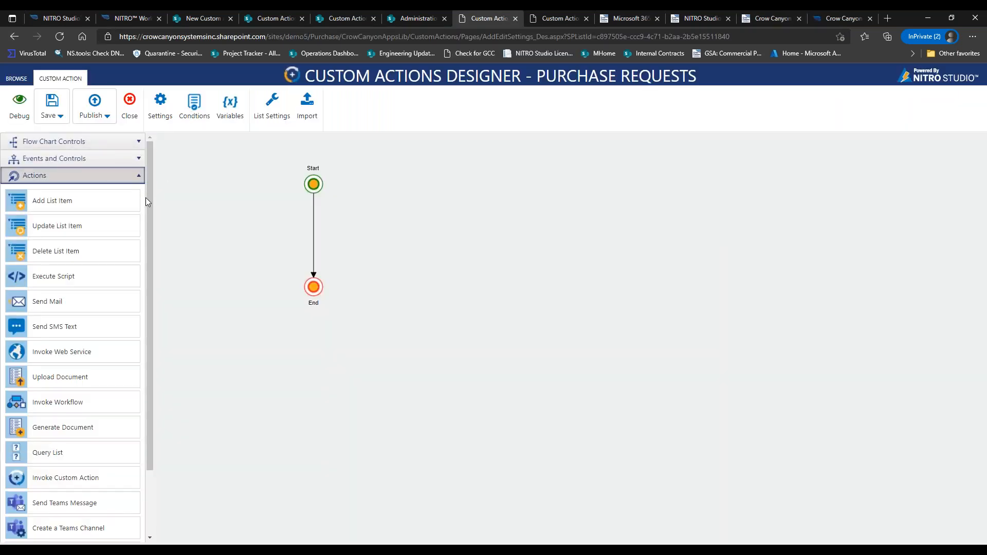
pyautogui.moveTo(149, 202); pyautogui.dragTo(152, 274)
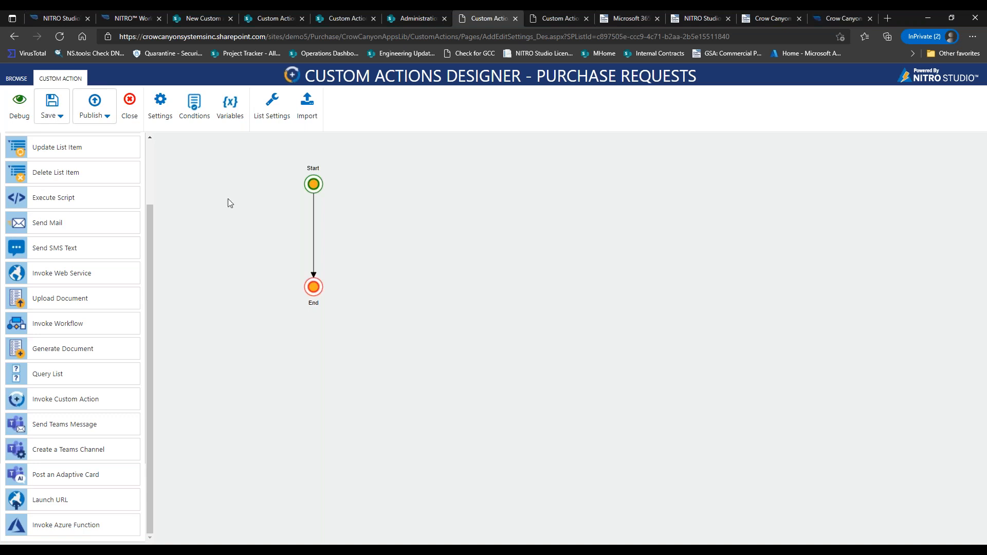
pyautogui.click(827, 20)
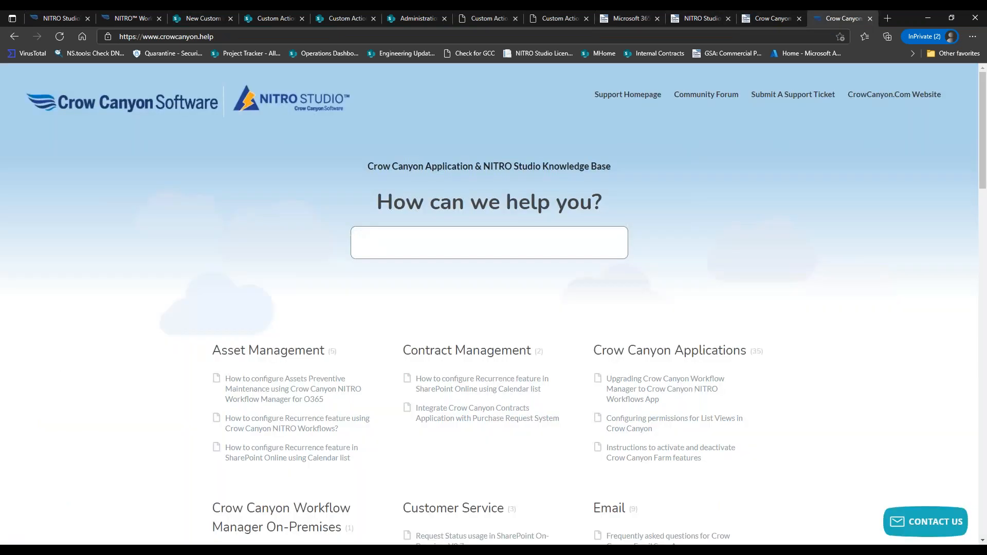
# Follow the Community Forum link and refresh when the forum page fails to load.
pyautogui.click(702, 97)
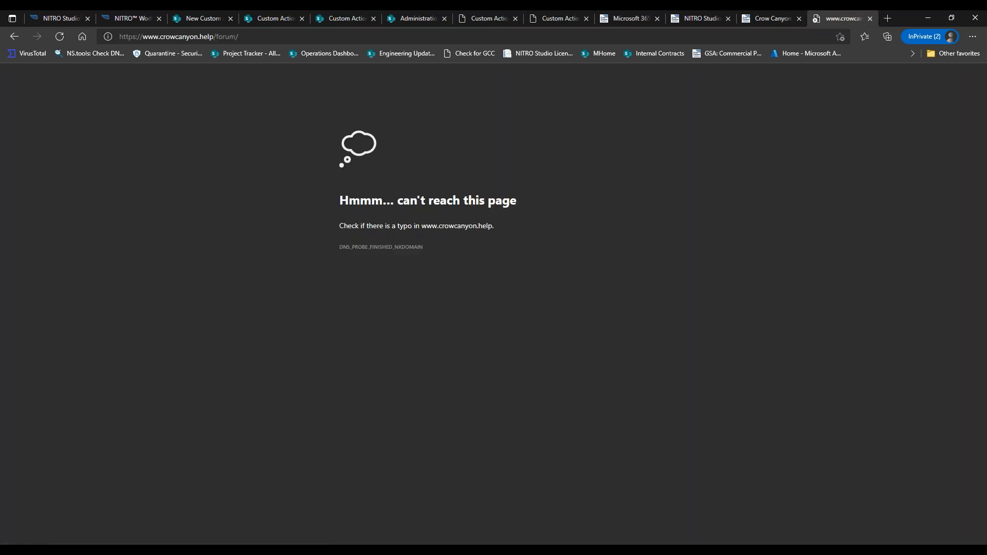
pyautogui.click(64, 37)
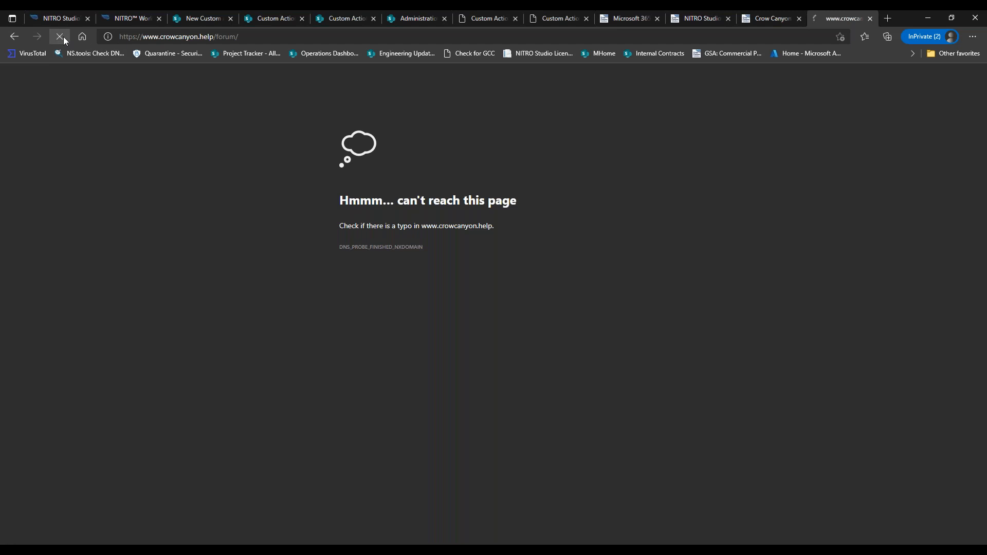